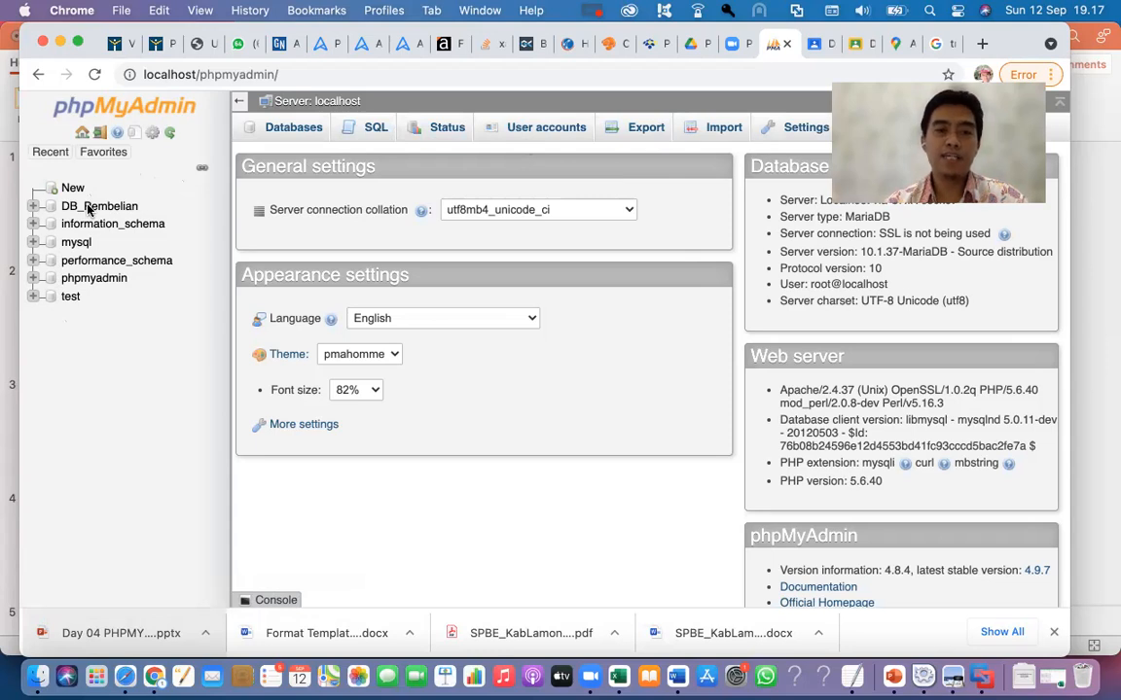
# Create a new database named Playing_Game on the local server.
pyautogui.click(284, 136)
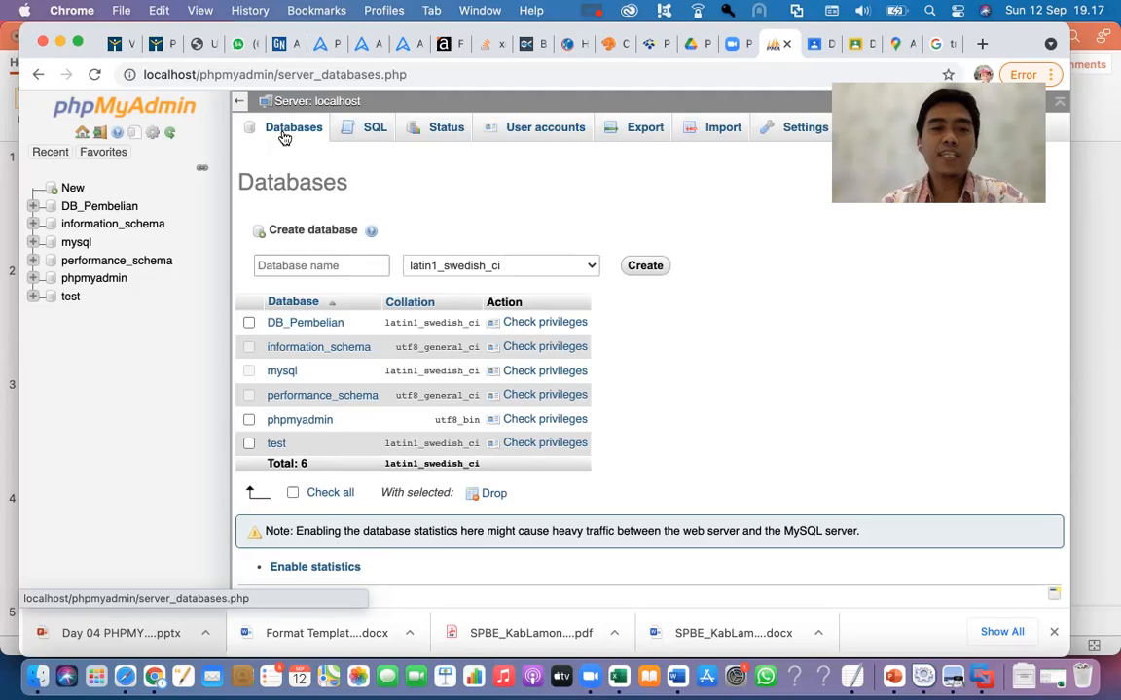
pyautogui.click(313, 264)
pyautogui.write('P')
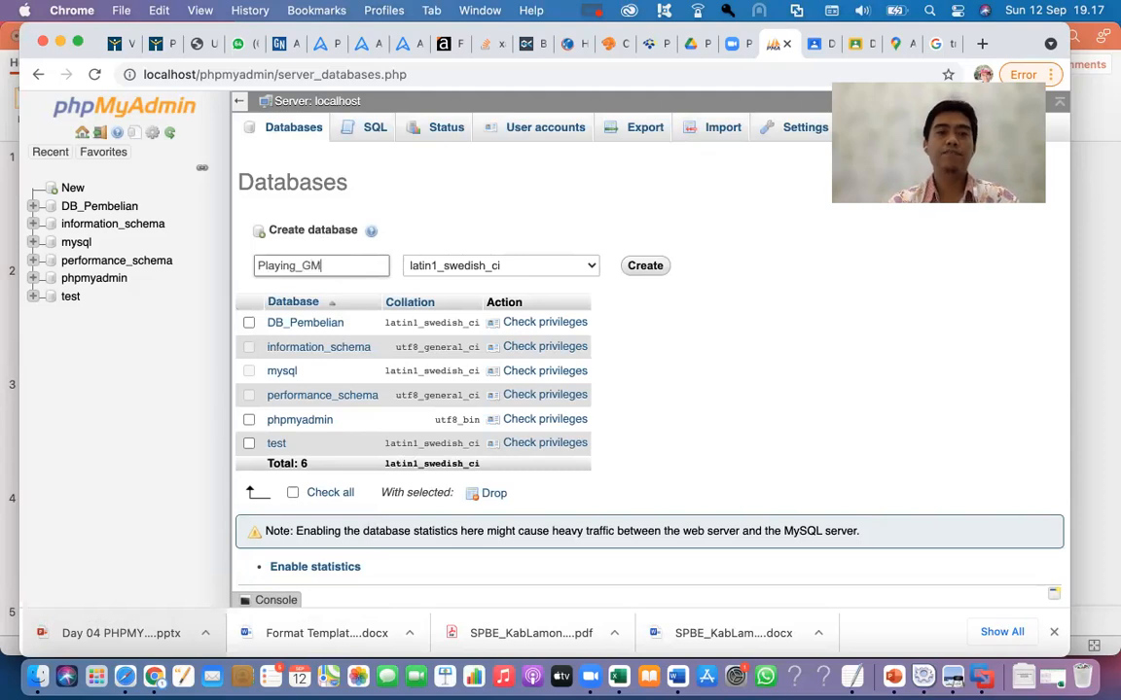
pyautogui.write('laying_Game')
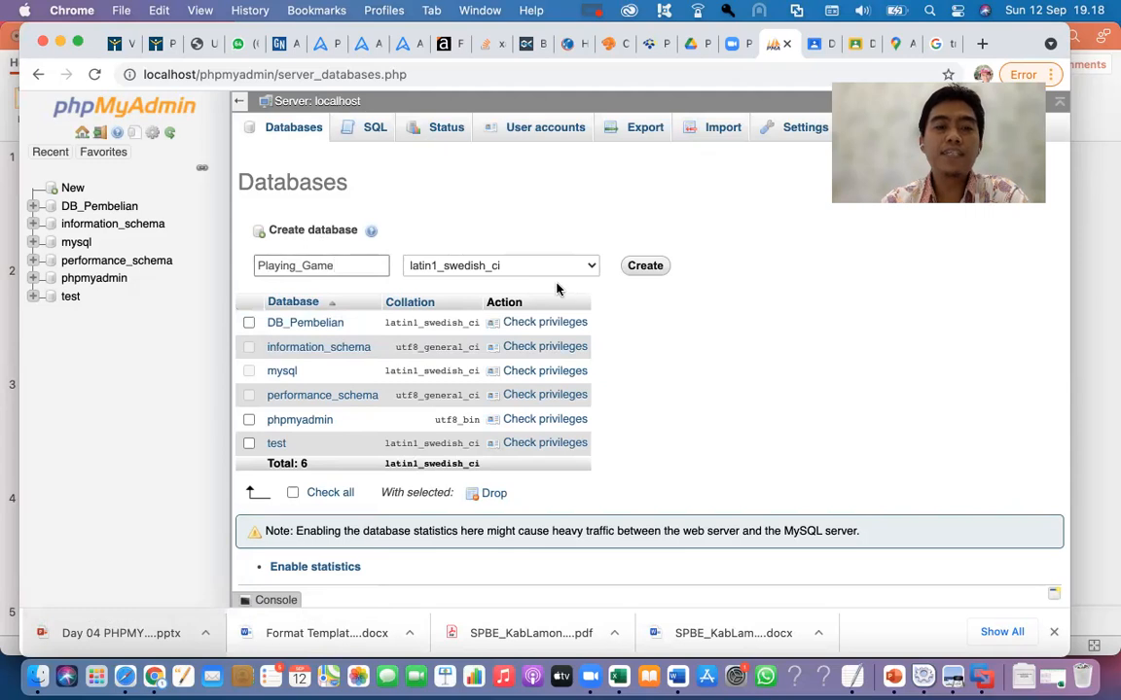
pyautogui.click(645, 266)
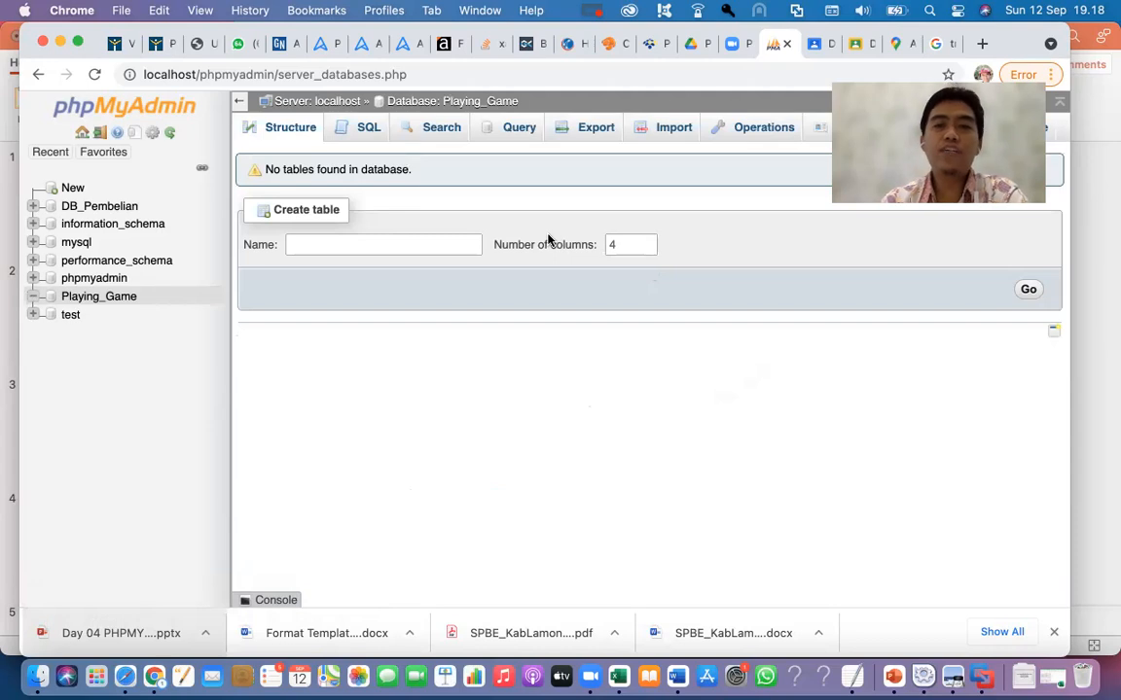
# Start a new table named Game with 6 columns in the Playing_Game database.
pyautogui.click(416, 249)
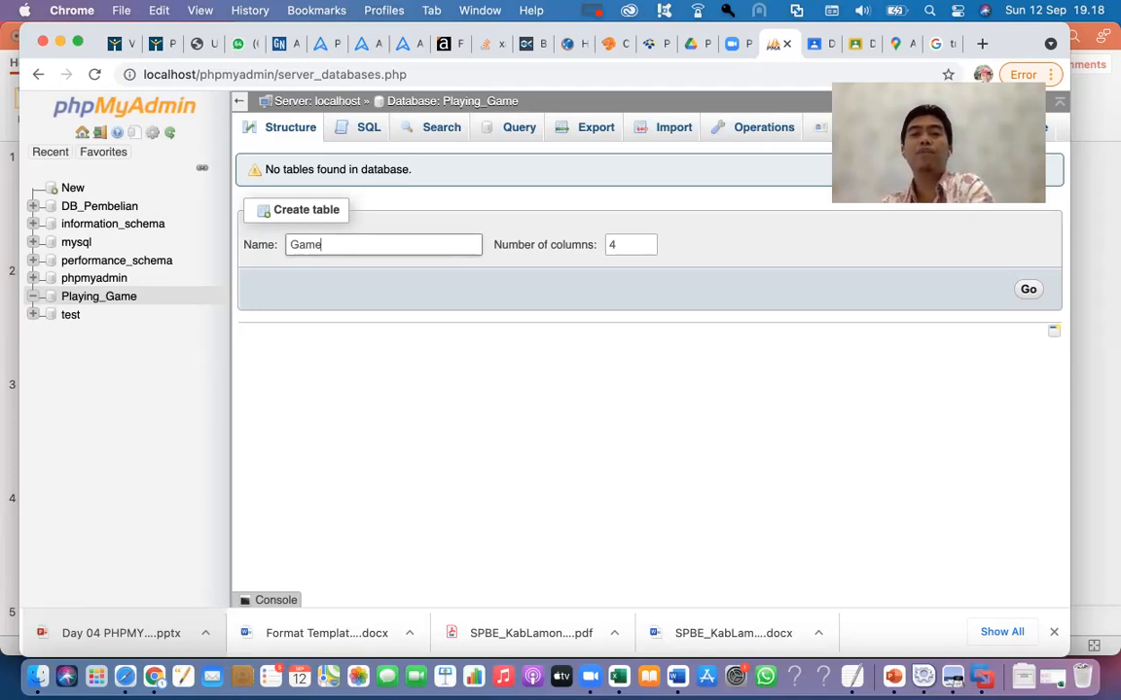
pyautogui.doubleClick(605, 244)
pyautogui.write('6')
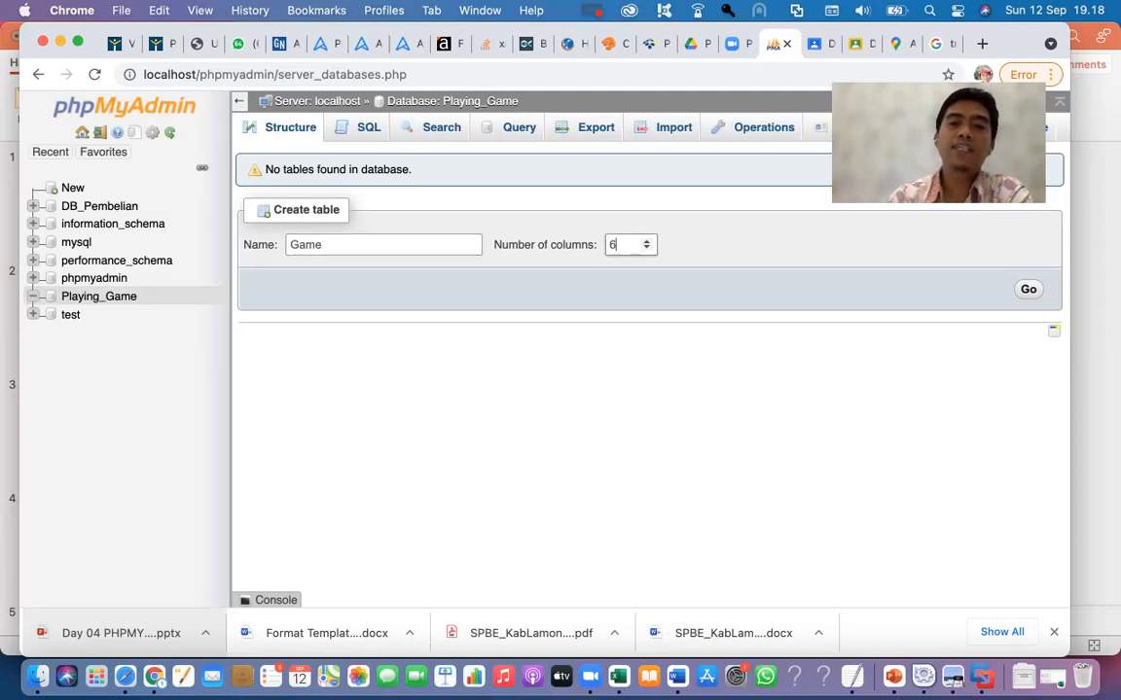
pyautogui.click(1029, 292)
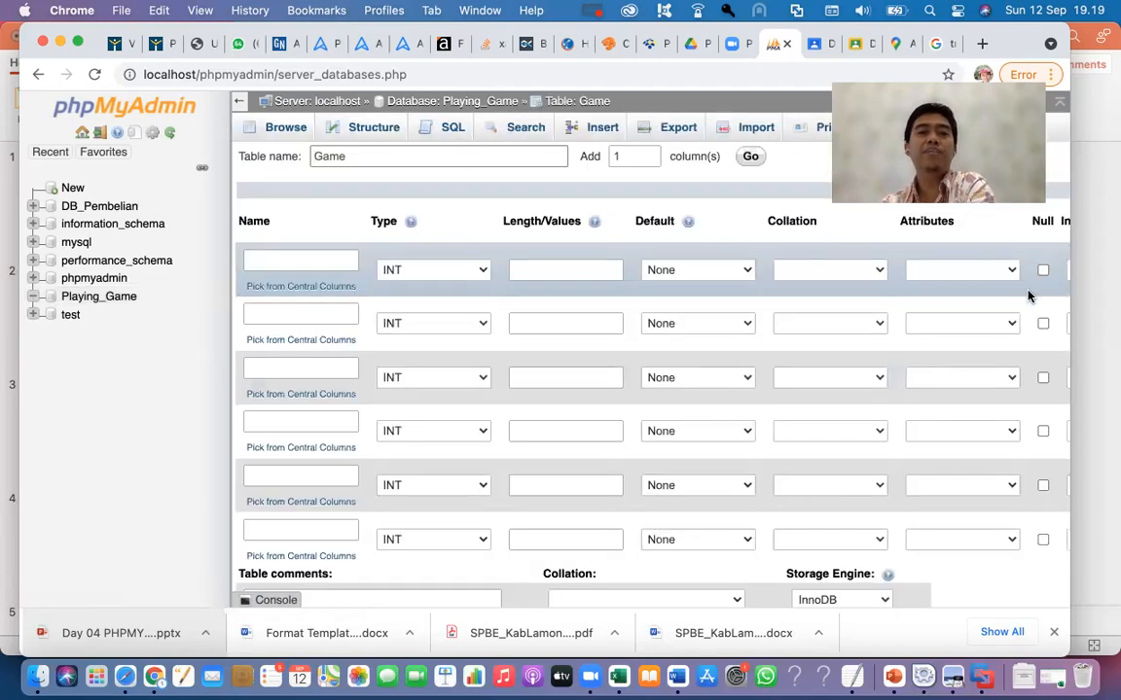
# Define the first column as Kode_Game with type VARCHAR and length 5.
pyautogui.click(290, 257)
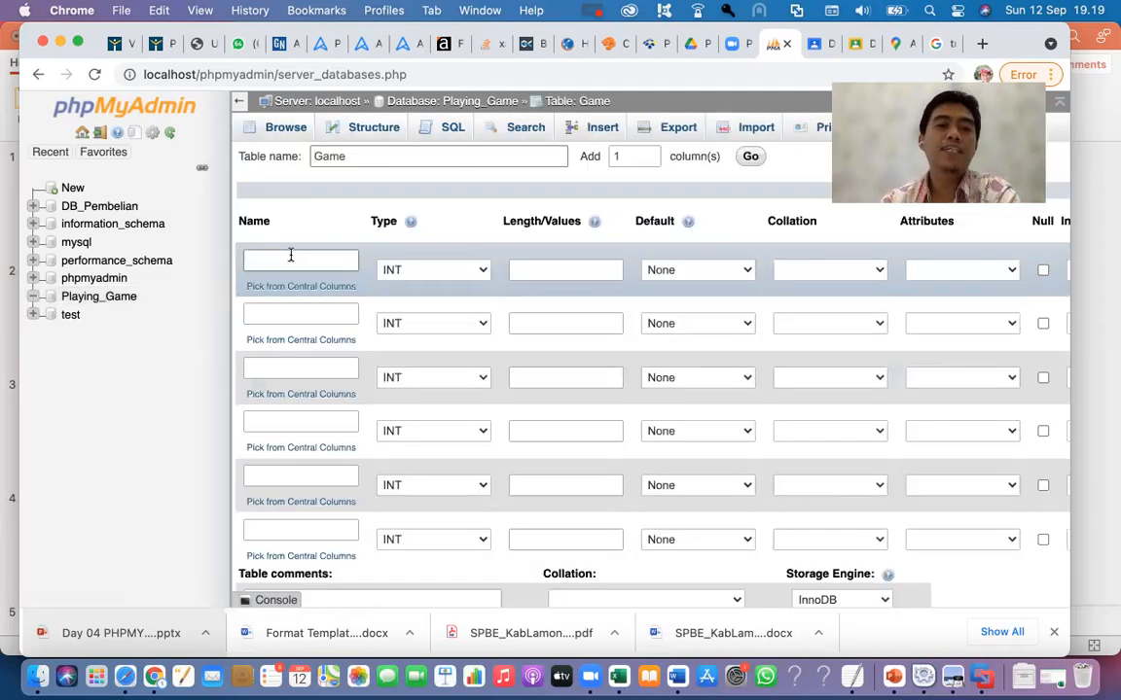
pyautogui.write('Kode_')
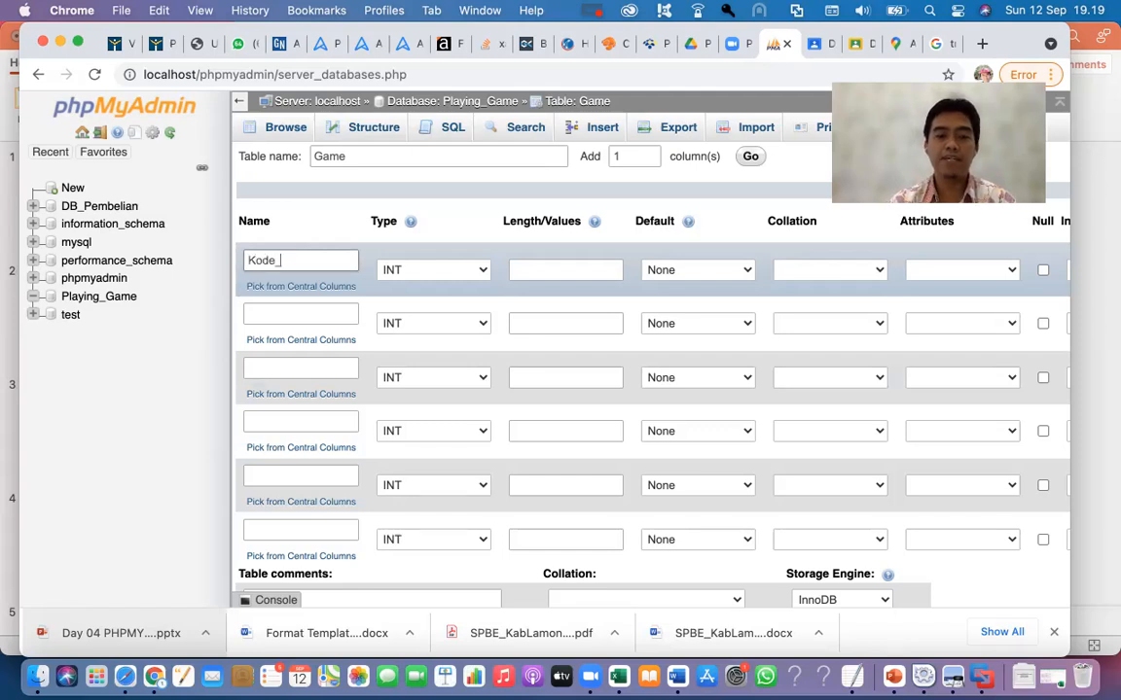
pyautogui.write('Game')
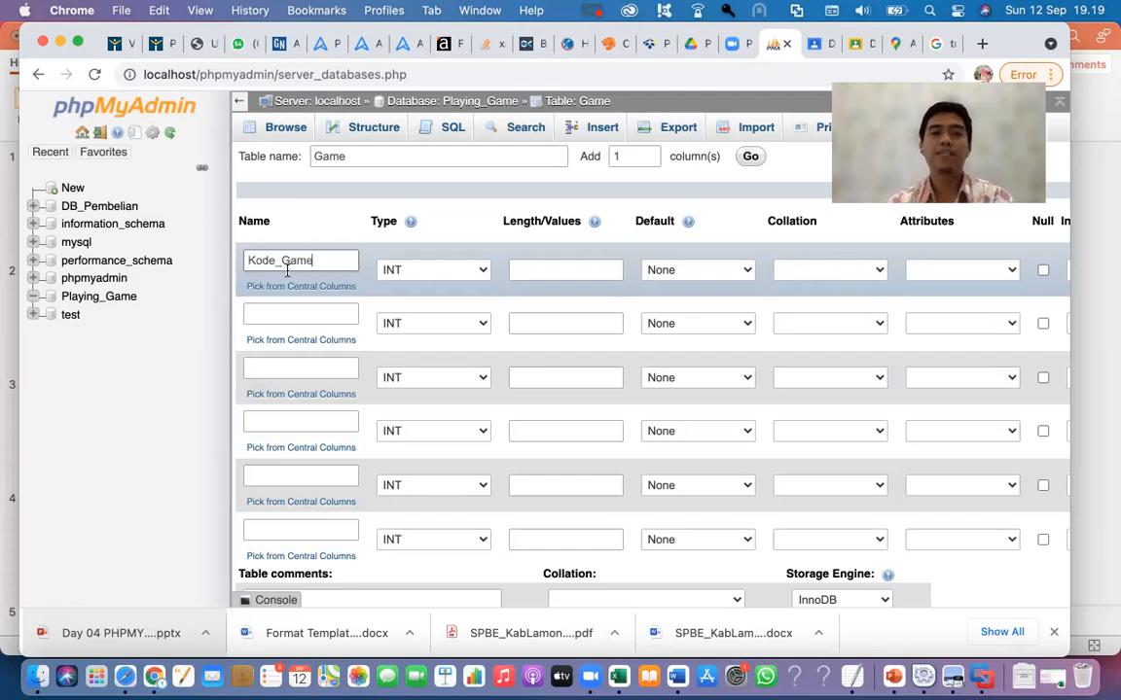
pyautogui.click(475, 271)
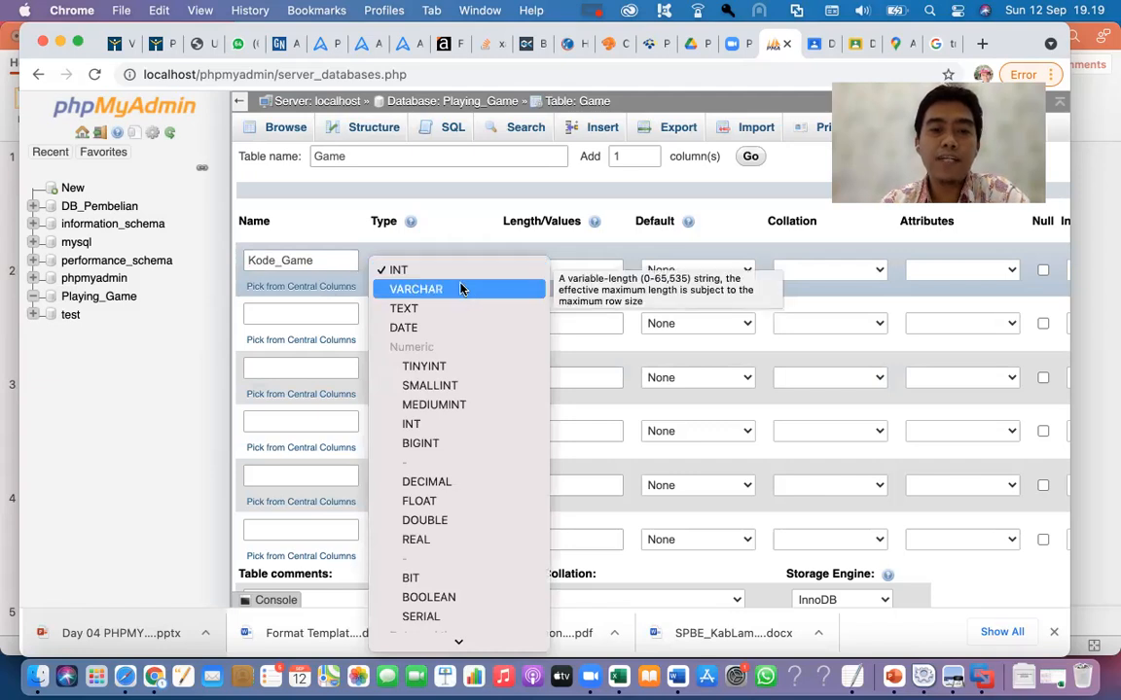
pyautogui.click(461, 289)
pyautogui.click(548, 272)
pyautogui.write('5')
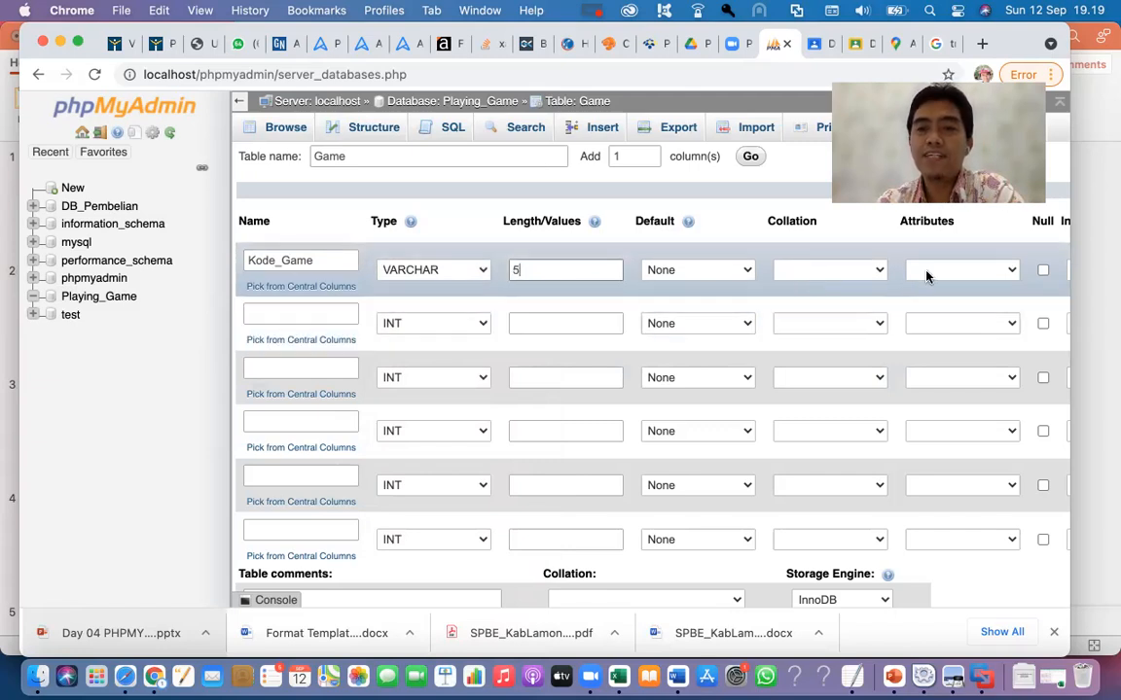
# Examine the remaining settings available for the table's columns, including the attribute, default and collation choices for Kode_Game.
pyautogui.click(1012, 272)
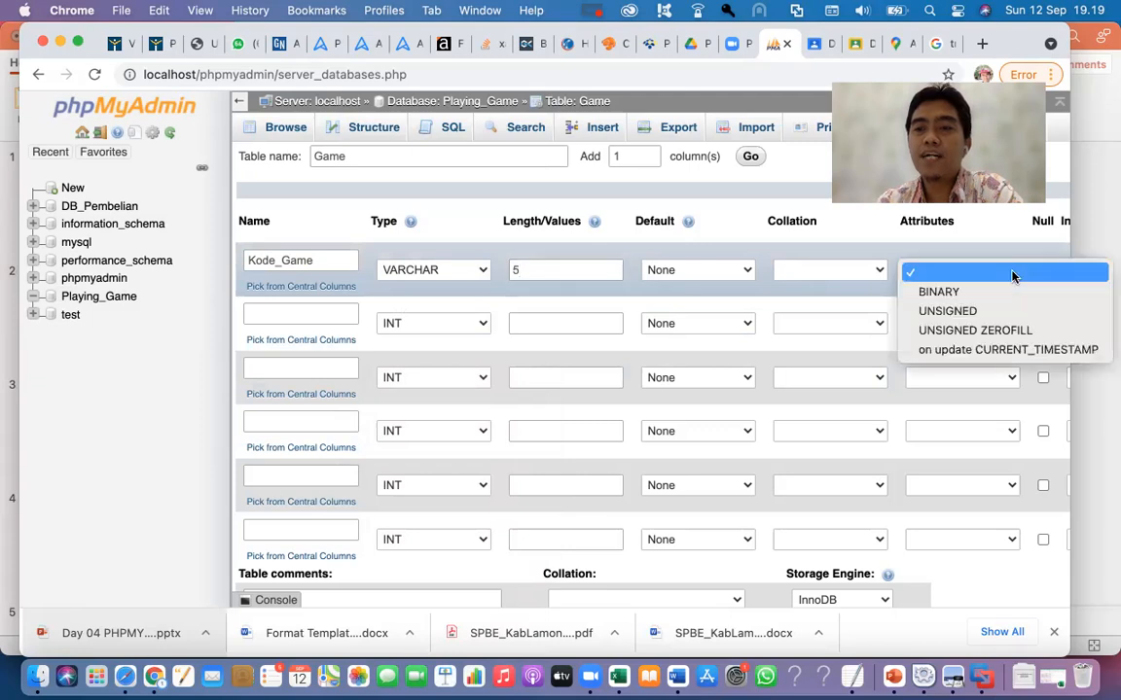
pyautogui.click(924, 233)
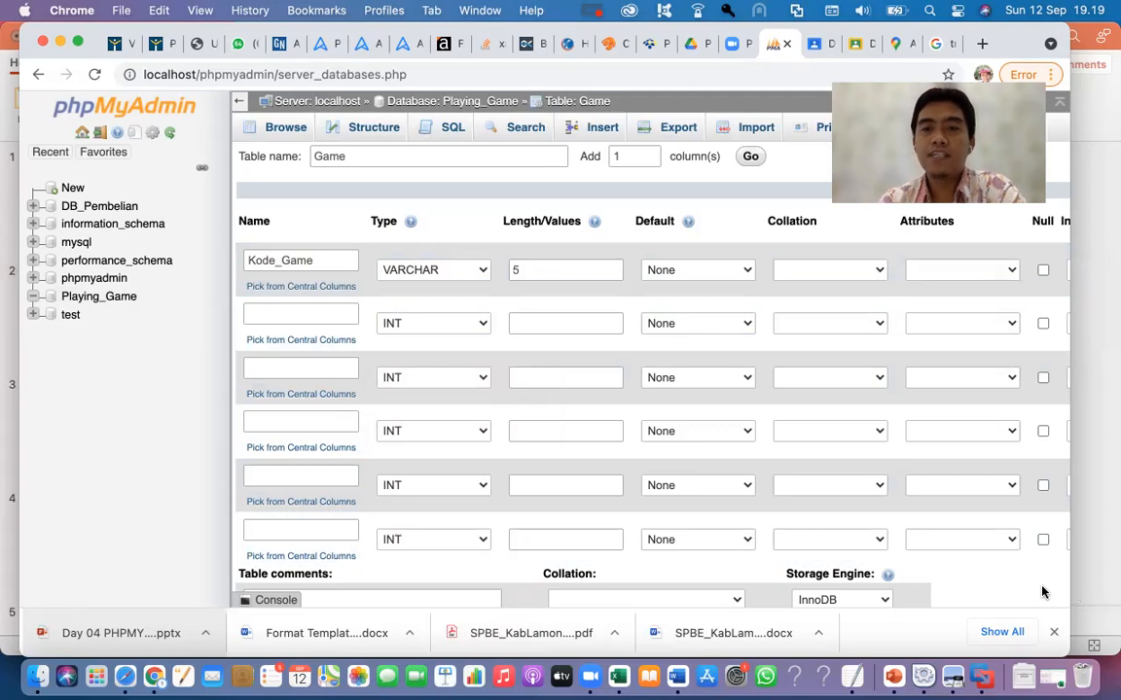
pyautogui.hscroll(2, 1042, 590)
pyautogui.hscroll(8, 1042, 591)
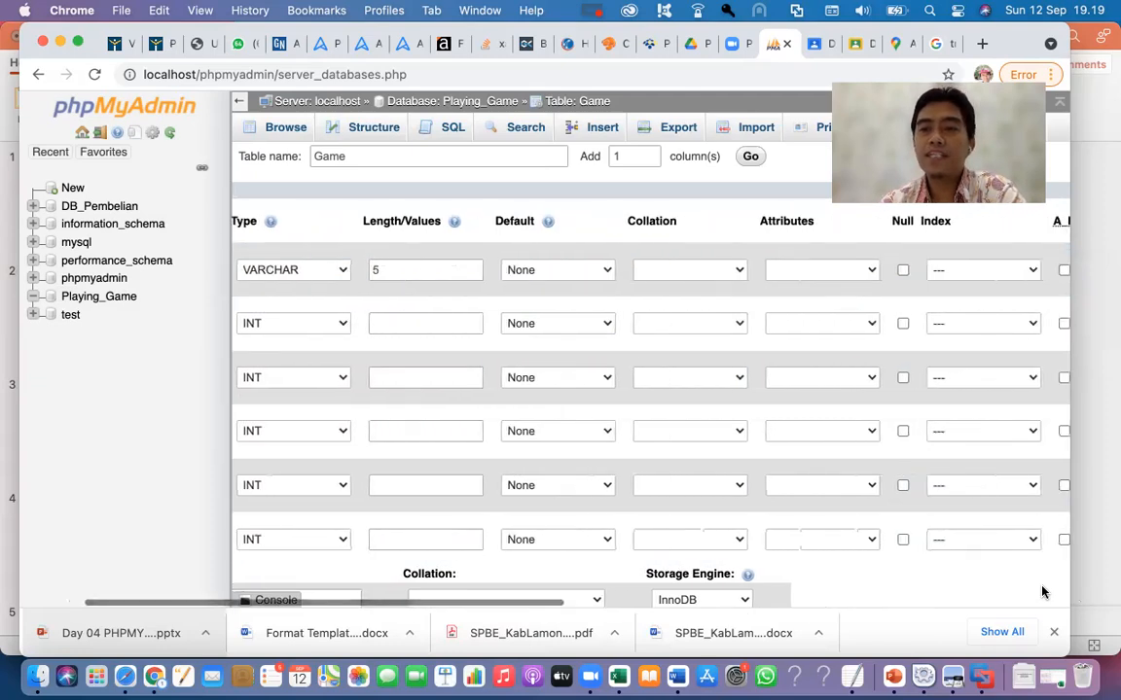
pyautogui.hscroll(8, 1042, 591)
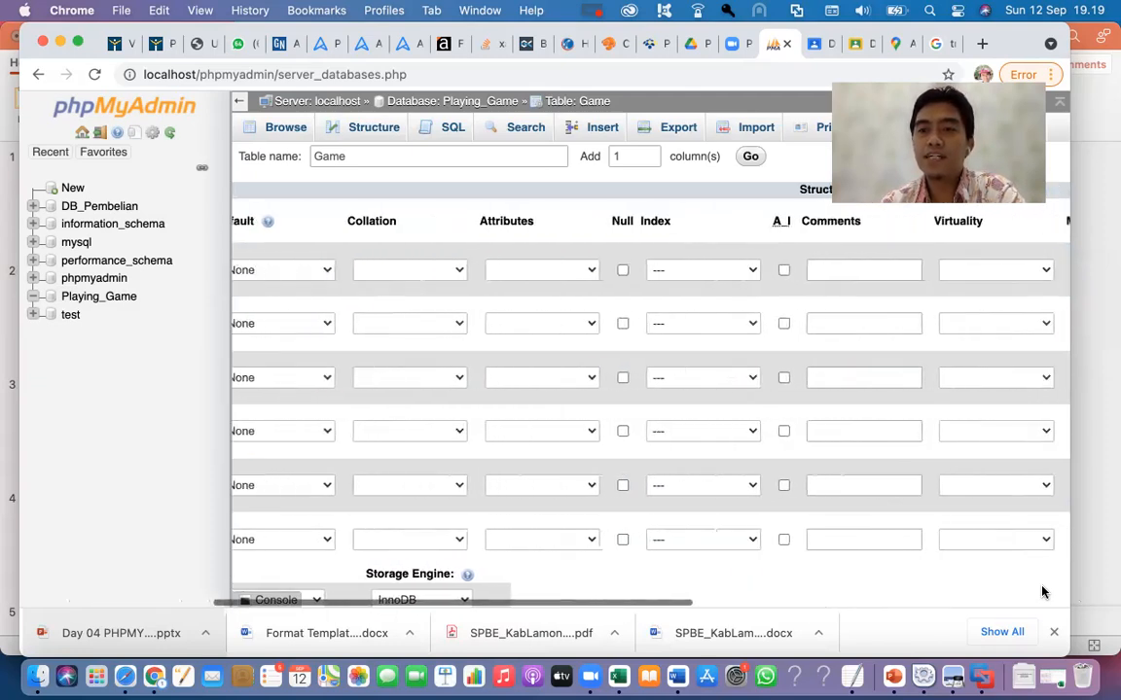
pyautogui.hscroll(12, 1041, 591)
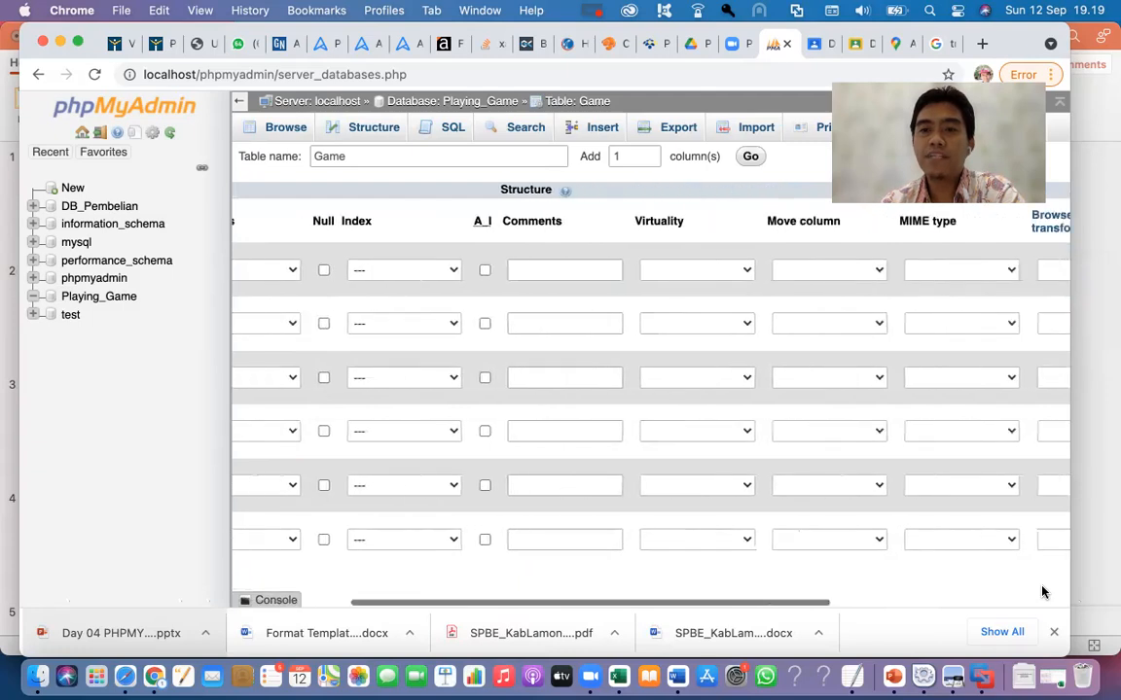
pyautogui.hscroll(11, 1042, 592)
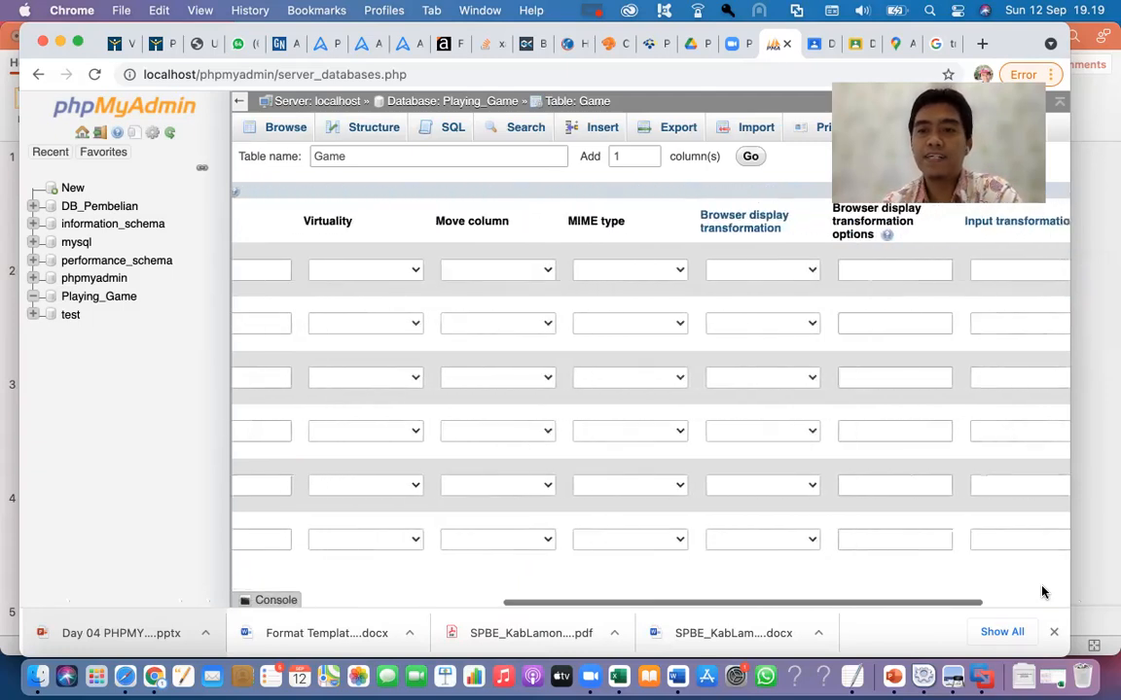
pyautogui.hscroll(-7, 1042, 591)
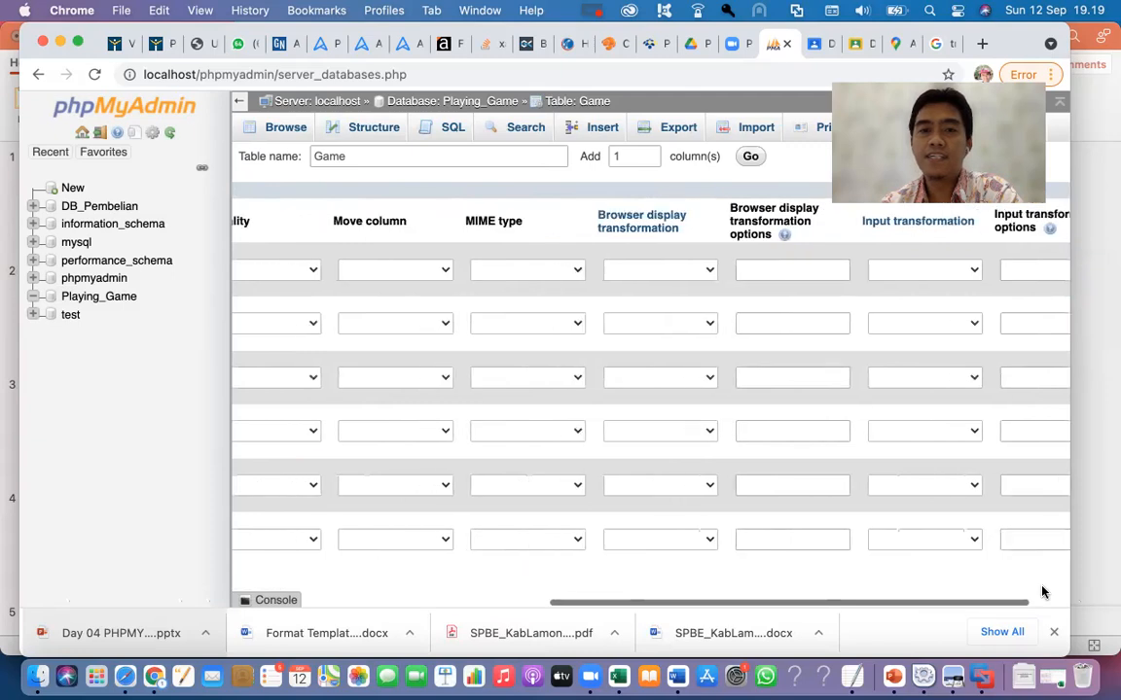
pyautogui.hscroll(-14, 1041, 592)
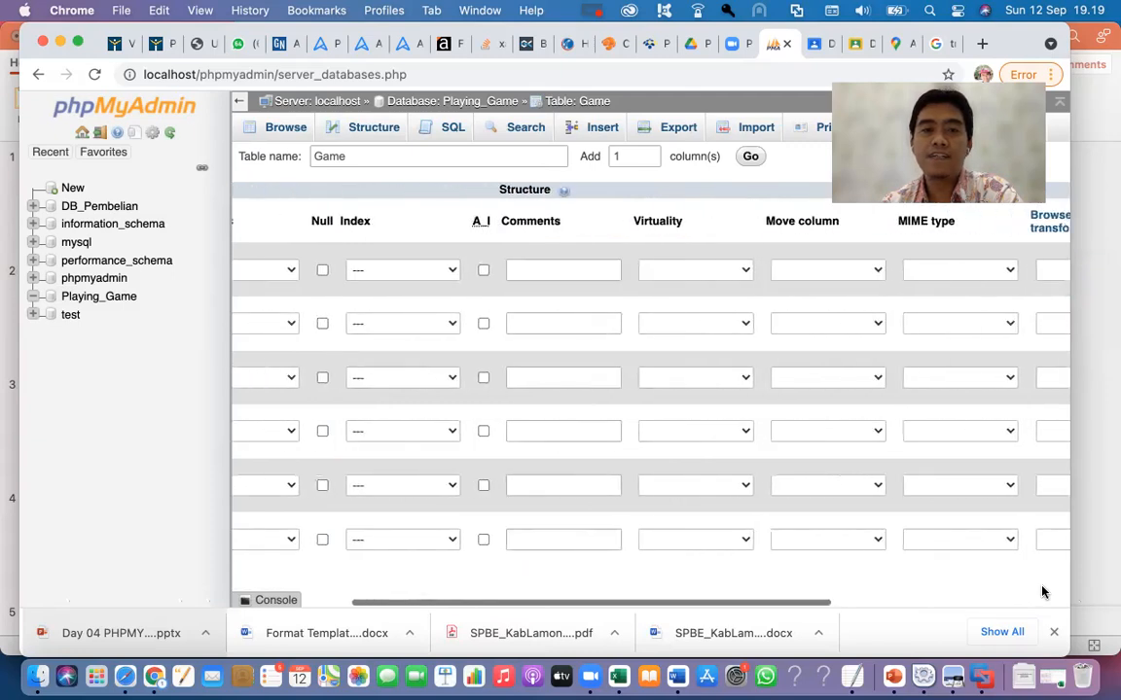
pyautogui.hscroll(-9, 1041, 592)
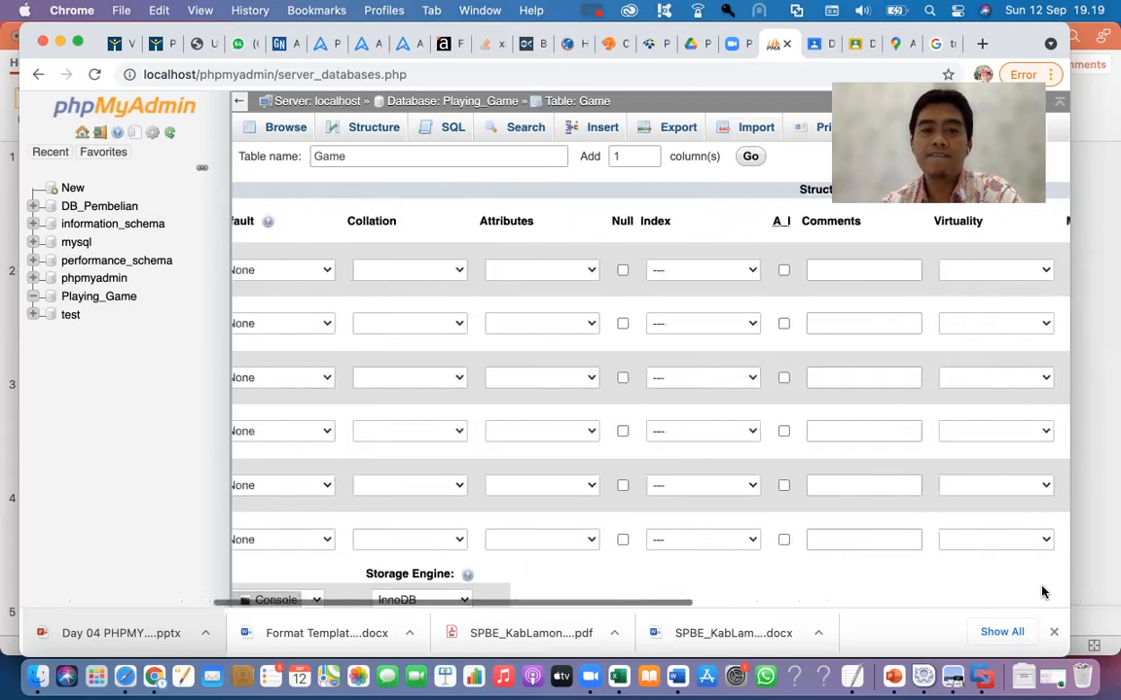
pyautogui.hscroll(-2, 1042, 591)
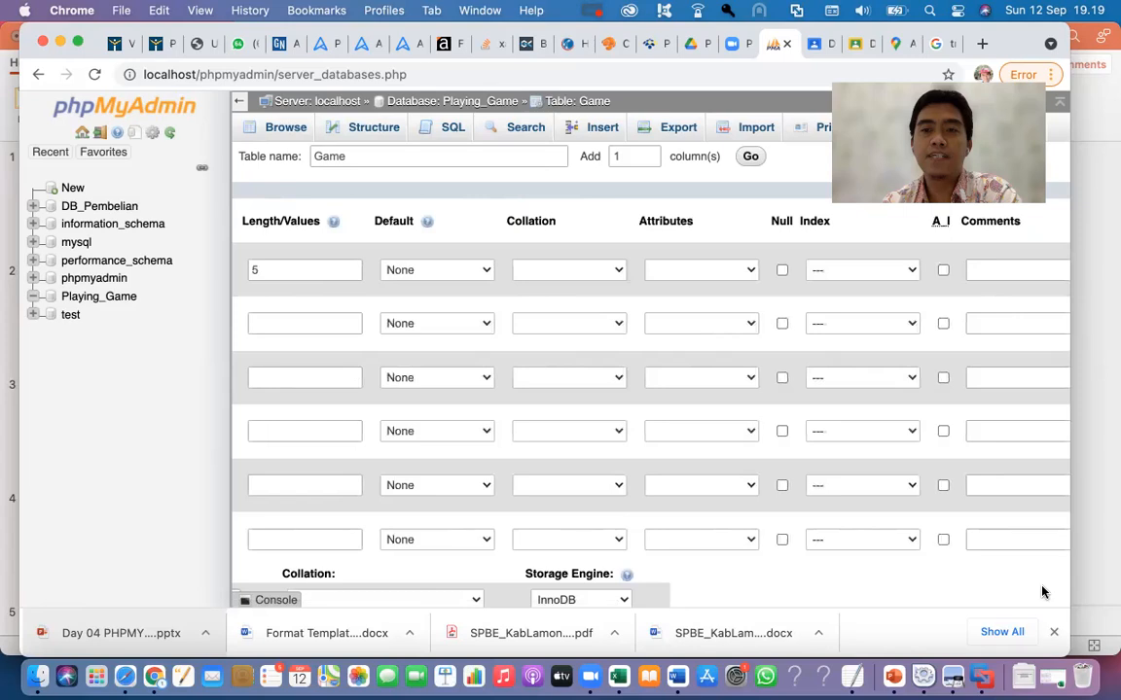
pyautogui.hscroll(-3, 1042, 592)
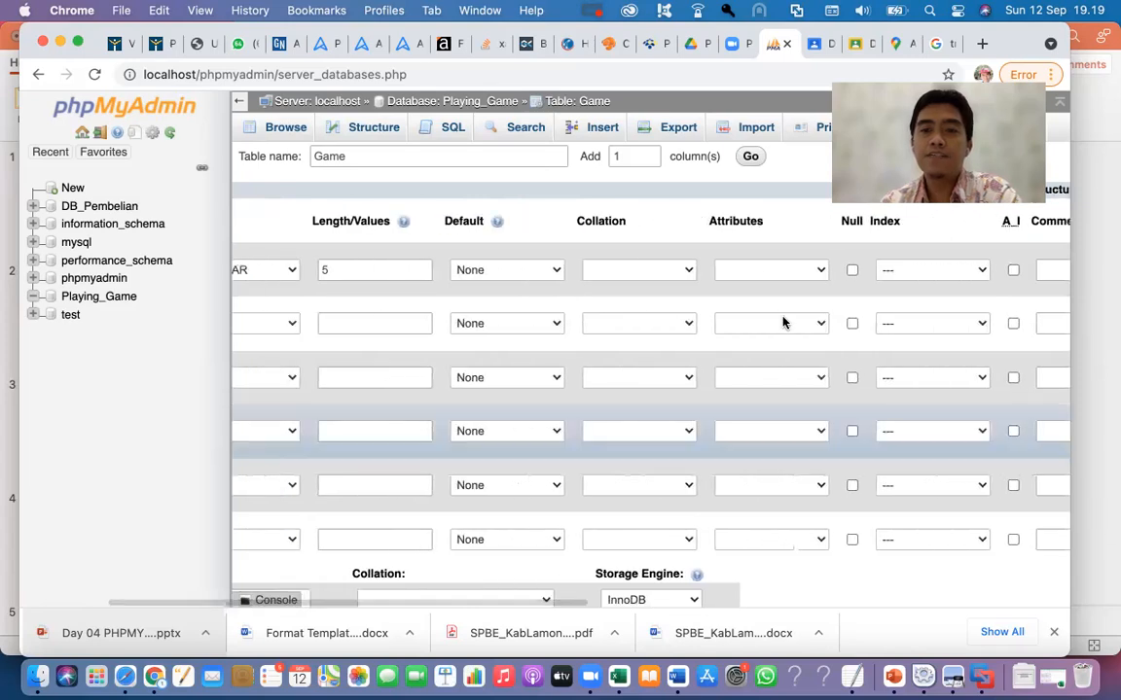
pyautogui.click(755, 272)
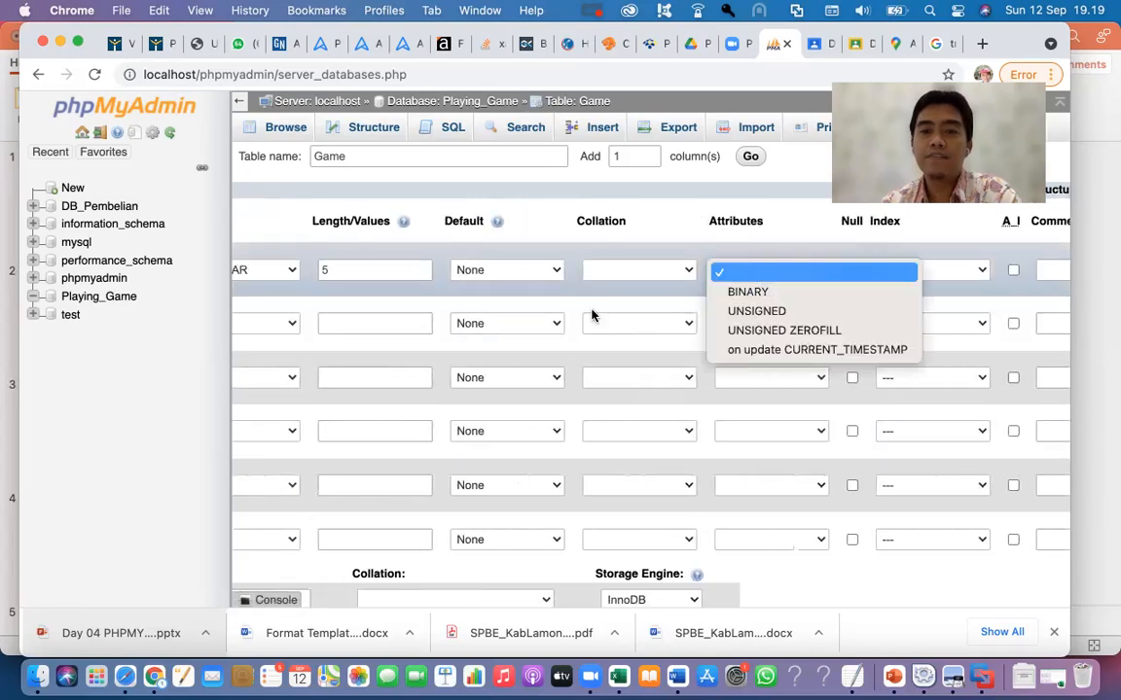
pyautogui.click(522, 218)
pyautogui.click(530, 265)
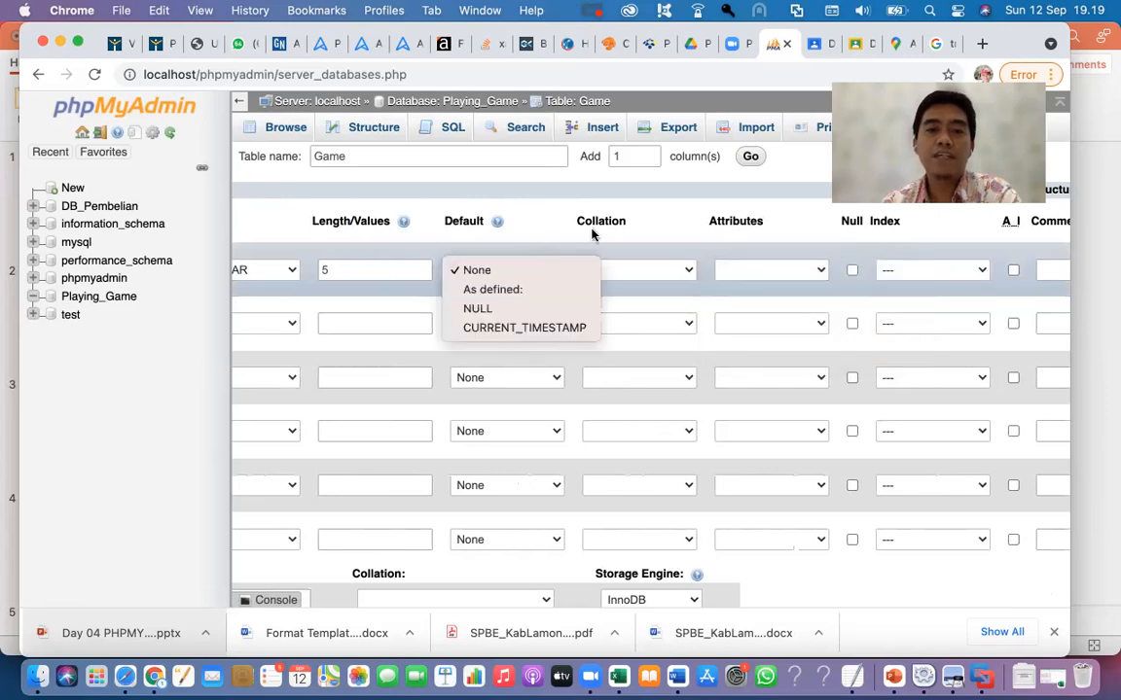
pyautogui.click(599, 288)
pyautogui.click(600, 272)
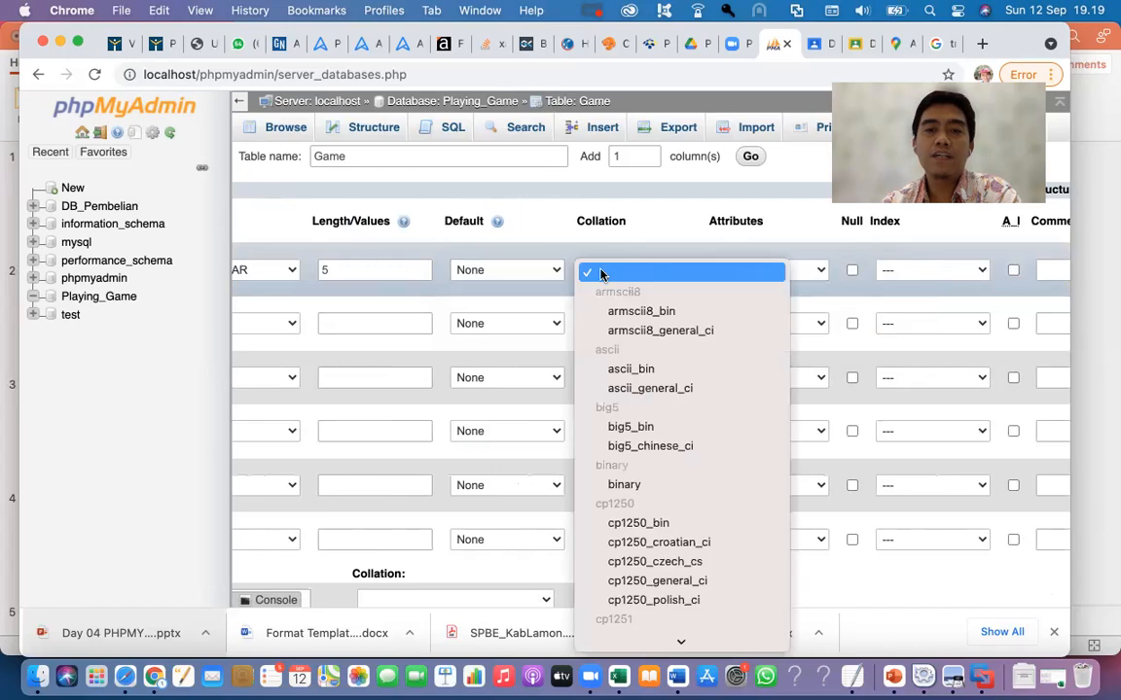
pyautogui.click(676, 223)
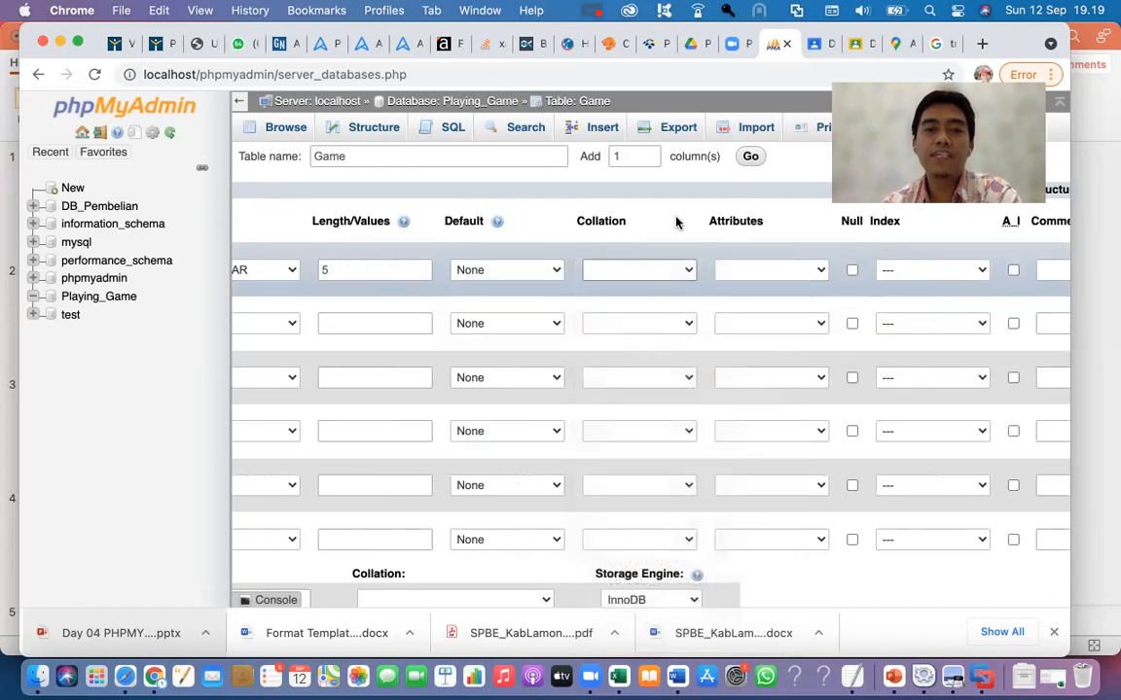
# Define the second column as Nama_Game with type VARCHAR and length 30.
pyautogui.hscroll(-5, 675, 220)
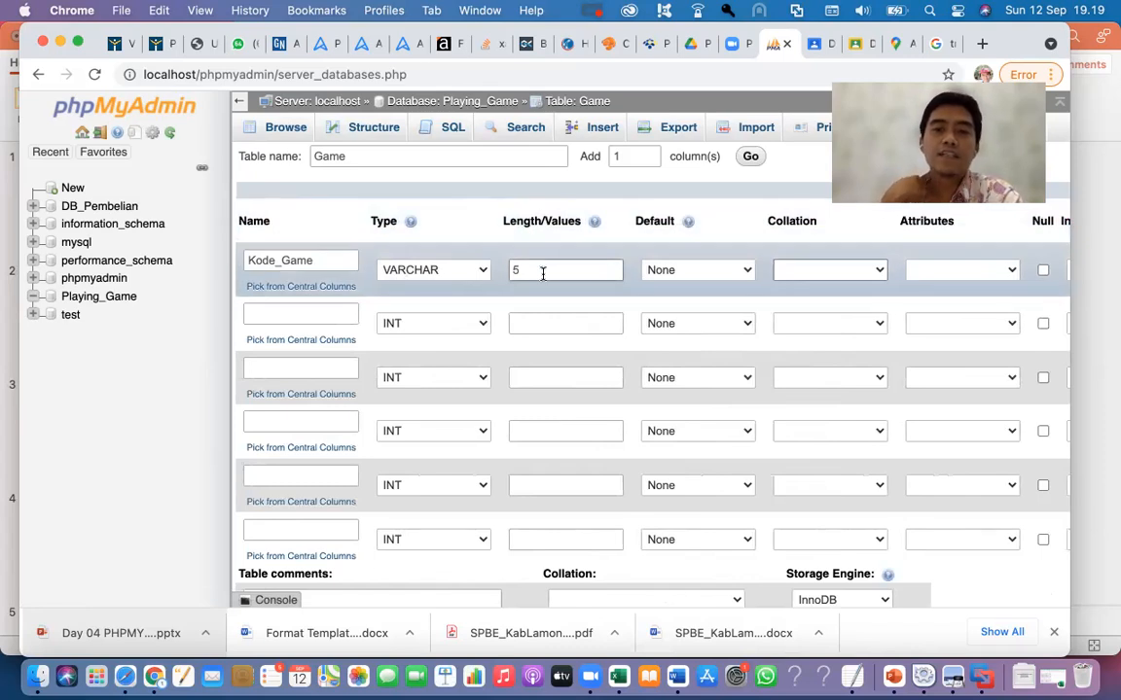
pyautogui.click(298, 311)
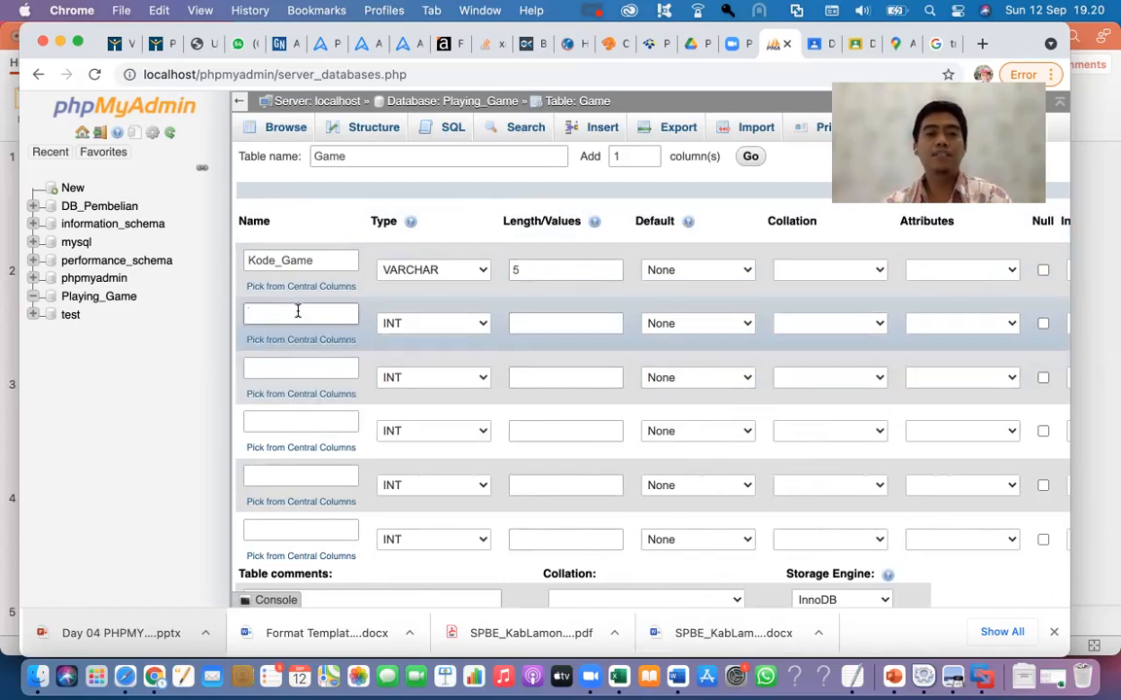
pyautogui.write('Nama_Game')
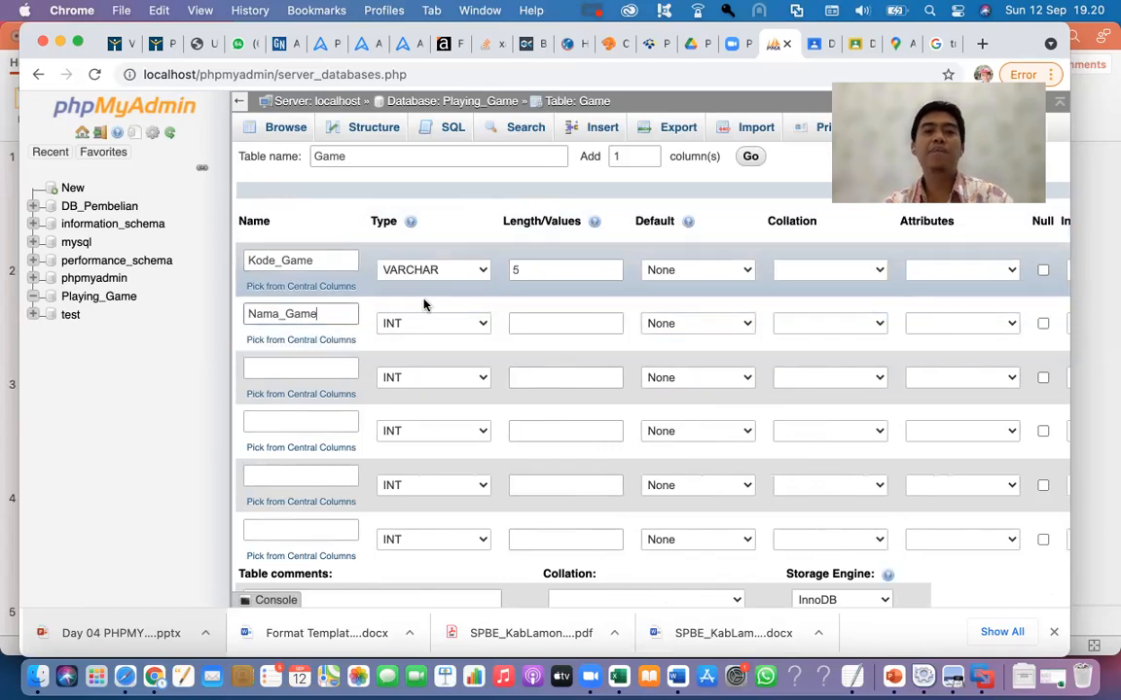
pyautogui.click(461, 326)
pyautogui.click(419, 342)
pyautogui.click(530, 324)
pyautogui.write('30')
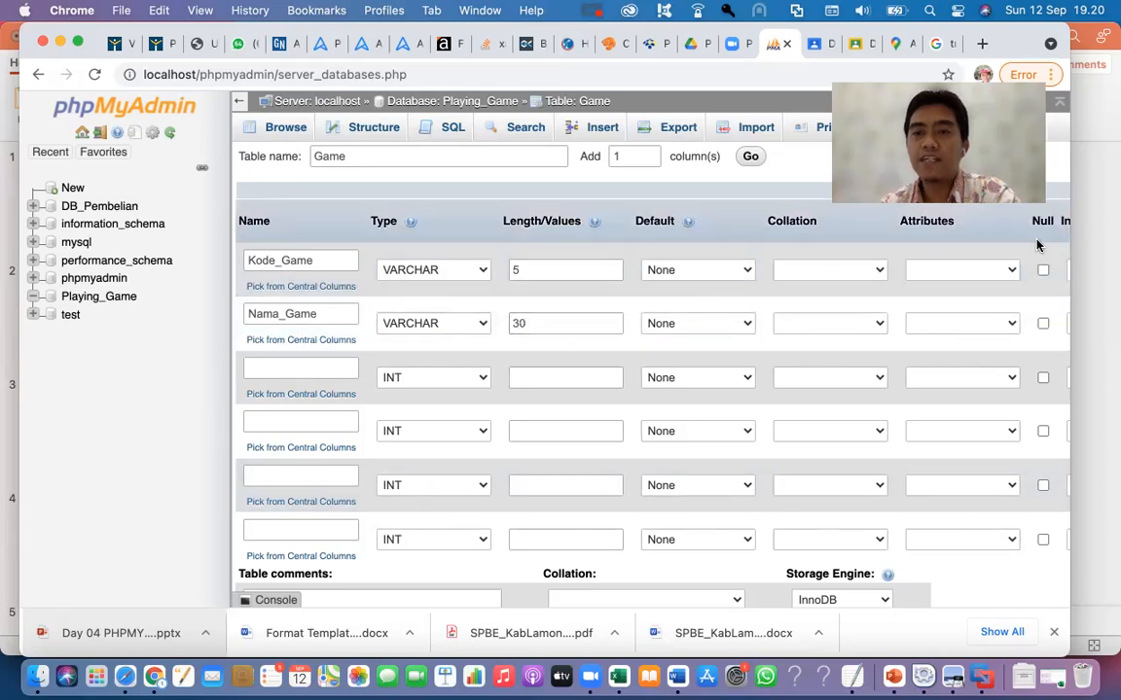
# Make Kode_Game the table's PRIMARY index with size 5.
pyautogui.hscroll(5, 1037, 245)
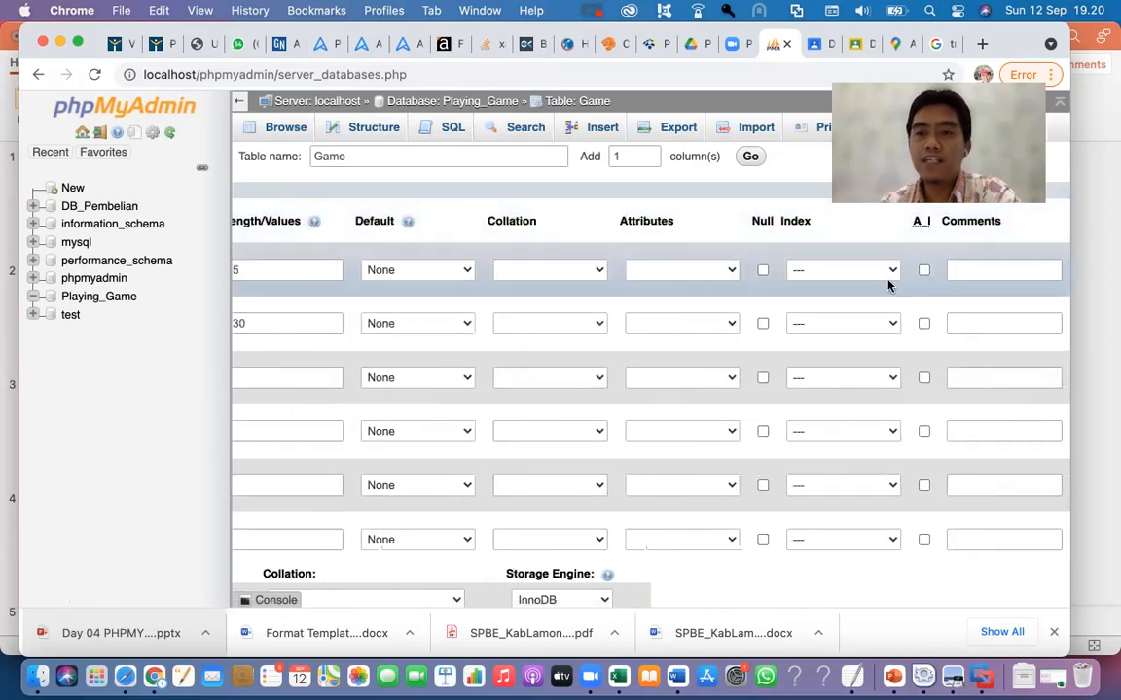
pyautogui.click(885, 277)
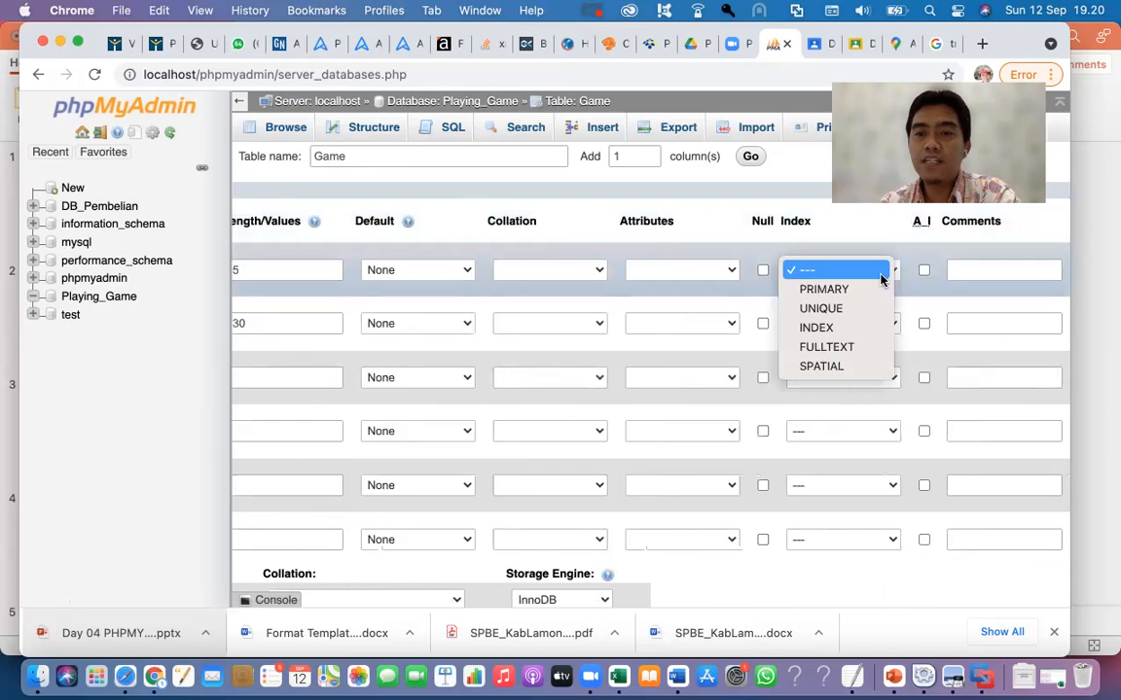
pyautogui.click(833, 289)
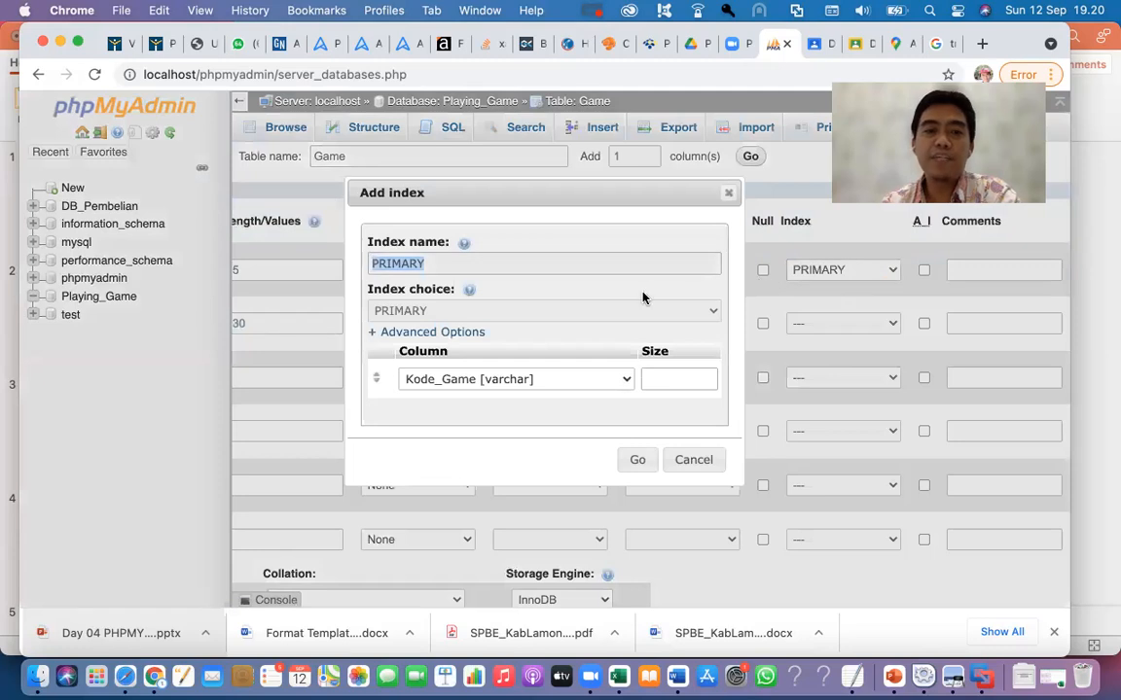
pyautogui.click(628, 380)
pyautogui.click(629, 381)
pyautogui.click(665, 378)
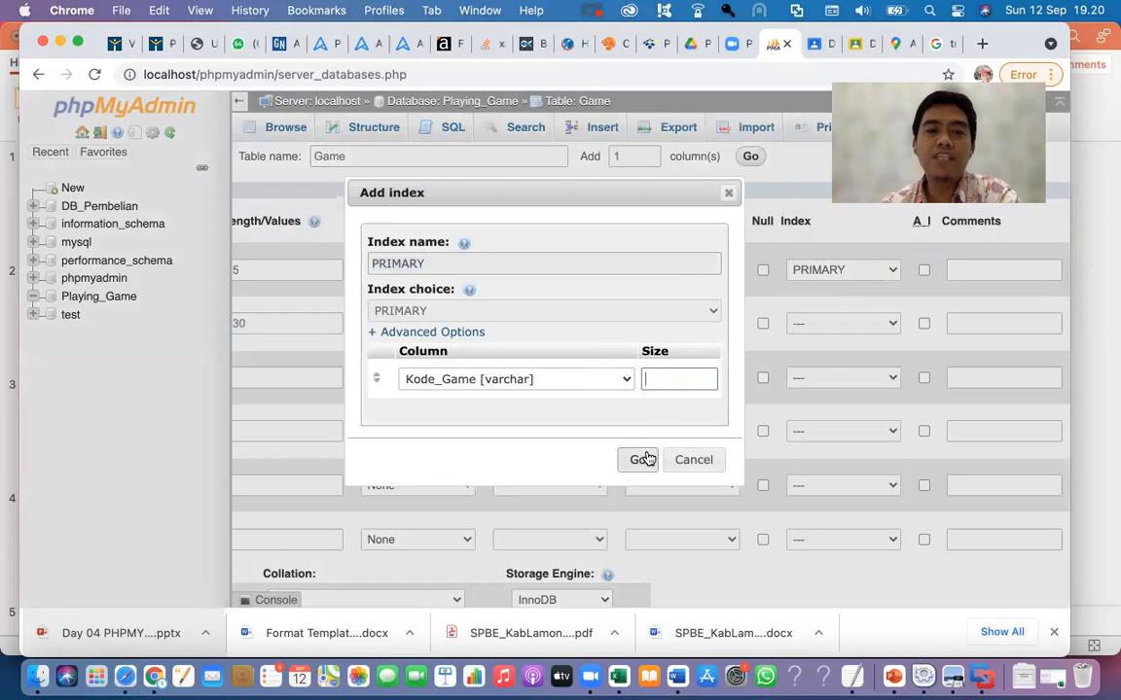
pyautogui.write('5')
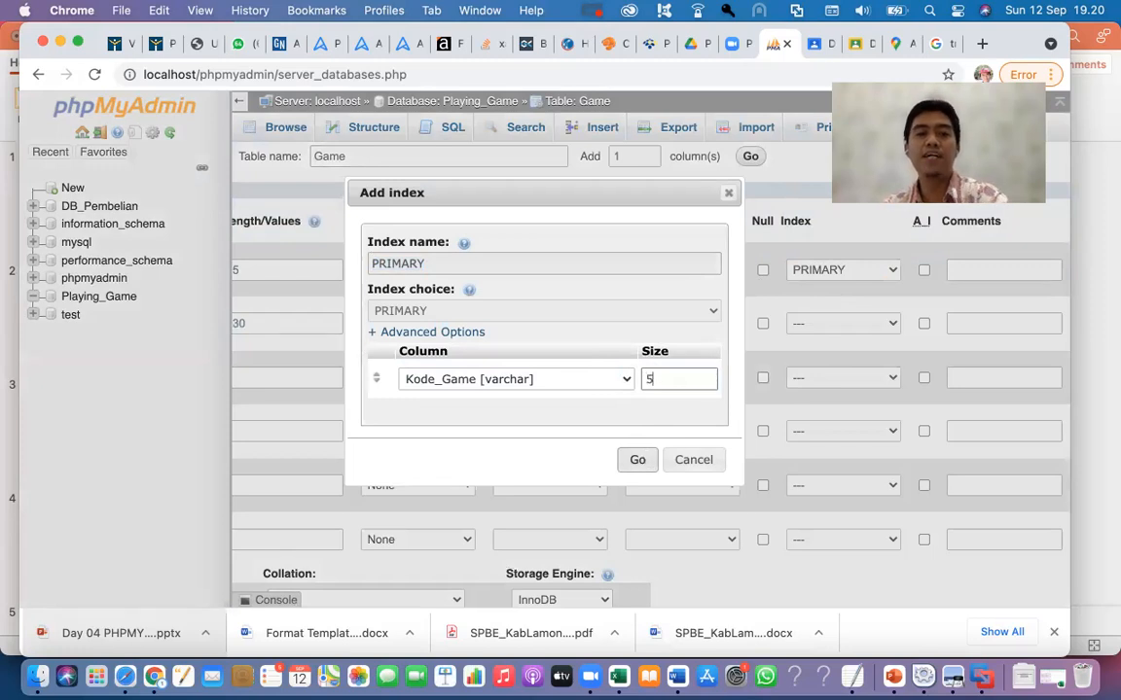
pyautogui.click(628, 463)
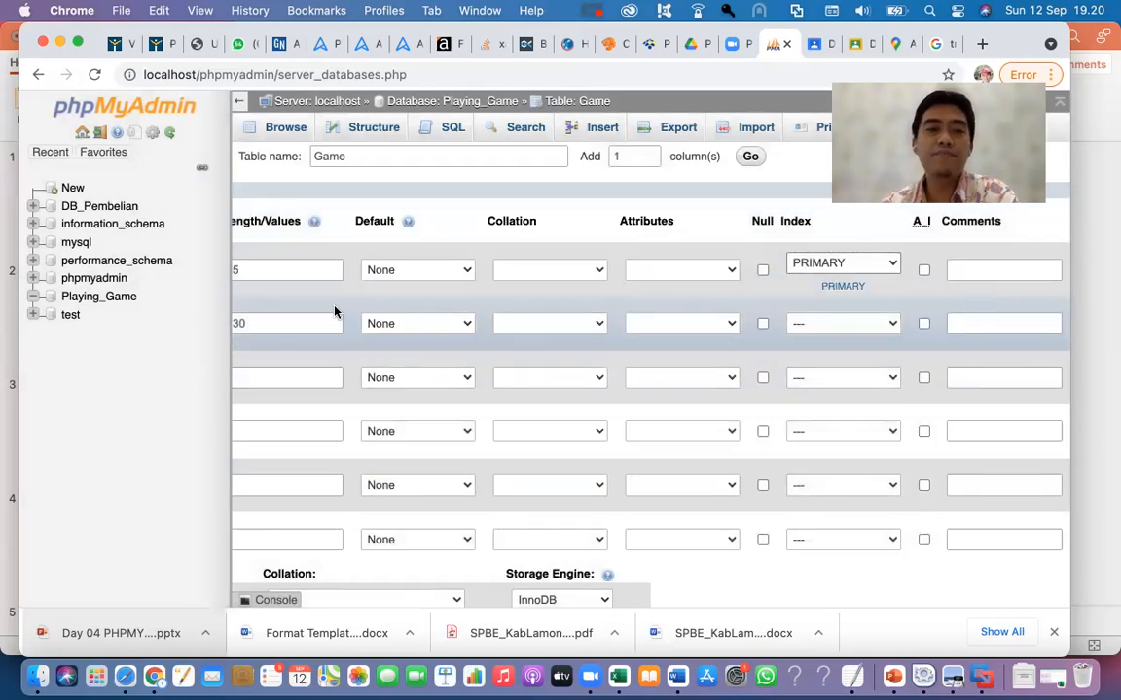
# Define the third column as Genre_Game with type VARCHAR and length 20.
pyautogui.hscroll(-5, 308, 296)
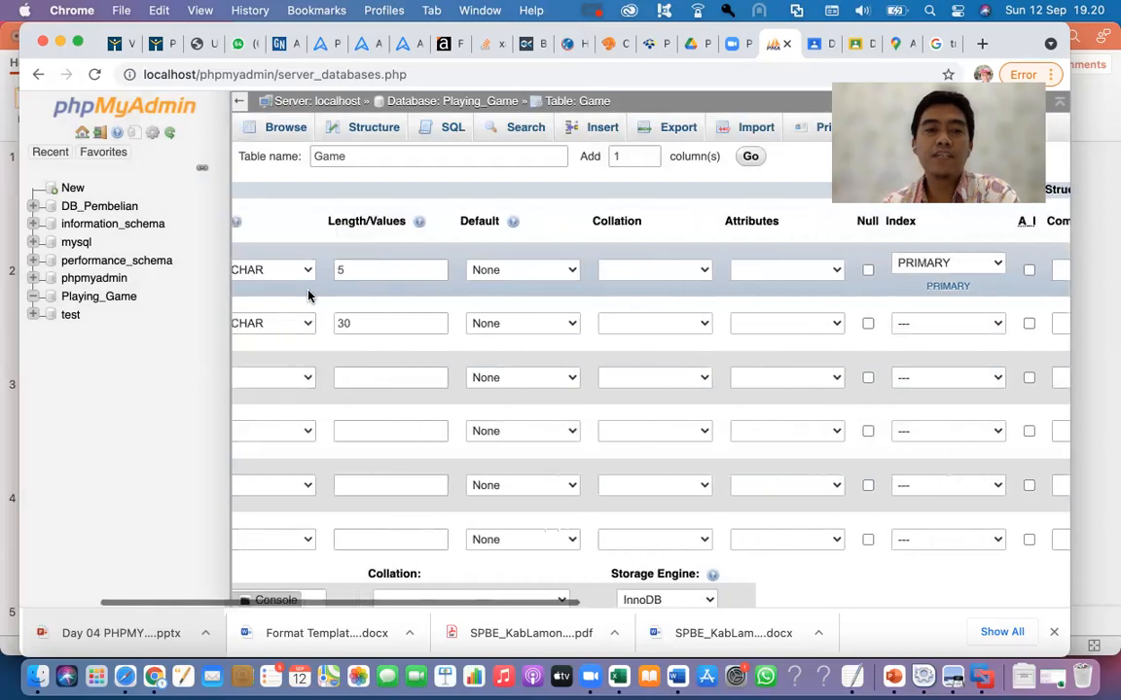
pyautogui.hscroll(-3, 308, 296)
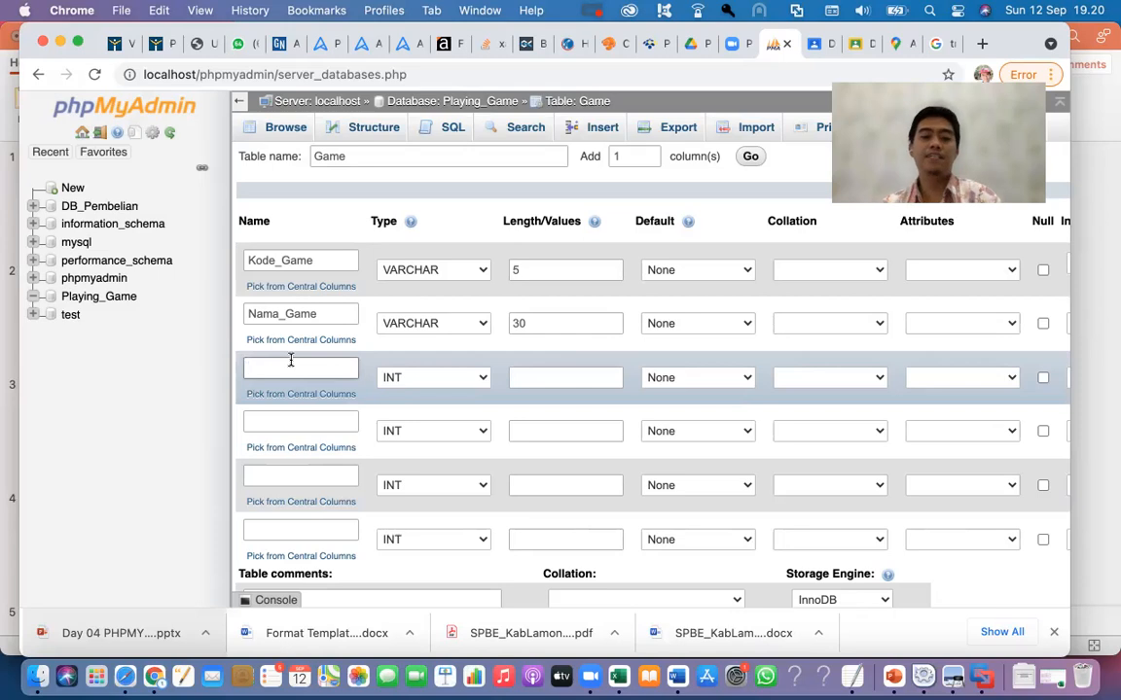
pyautogui.write('Genre_Game')
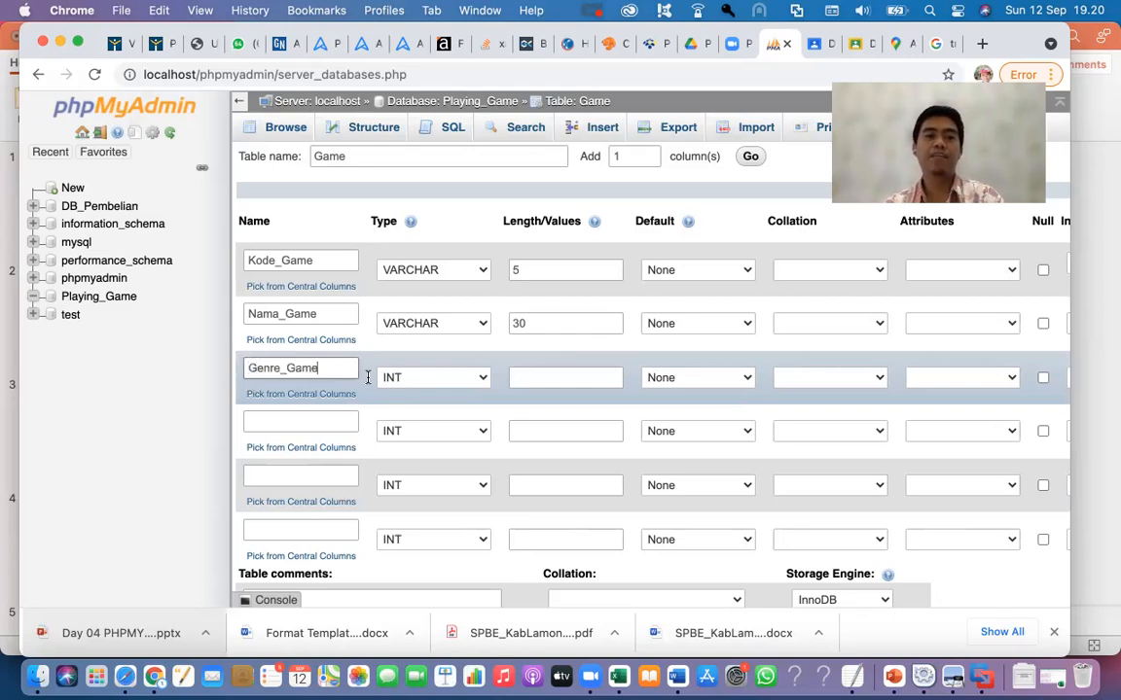
pyautogui.click(399, 385)
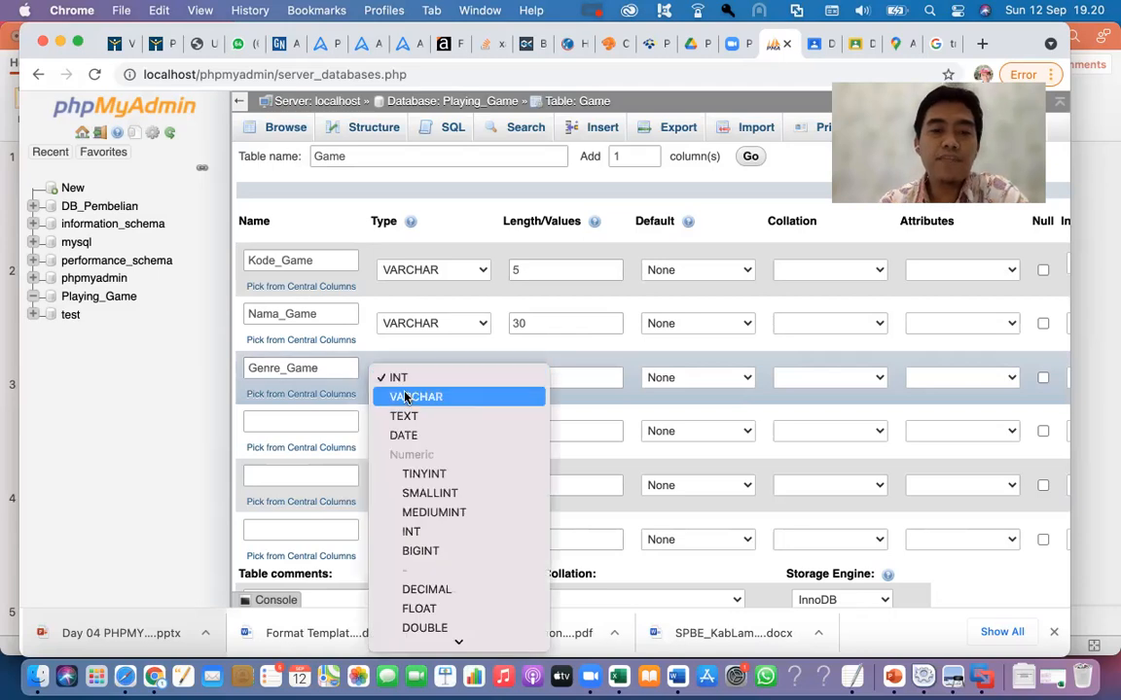
pyautogui.click(473, 391)
pyautogui.click(533, 373)
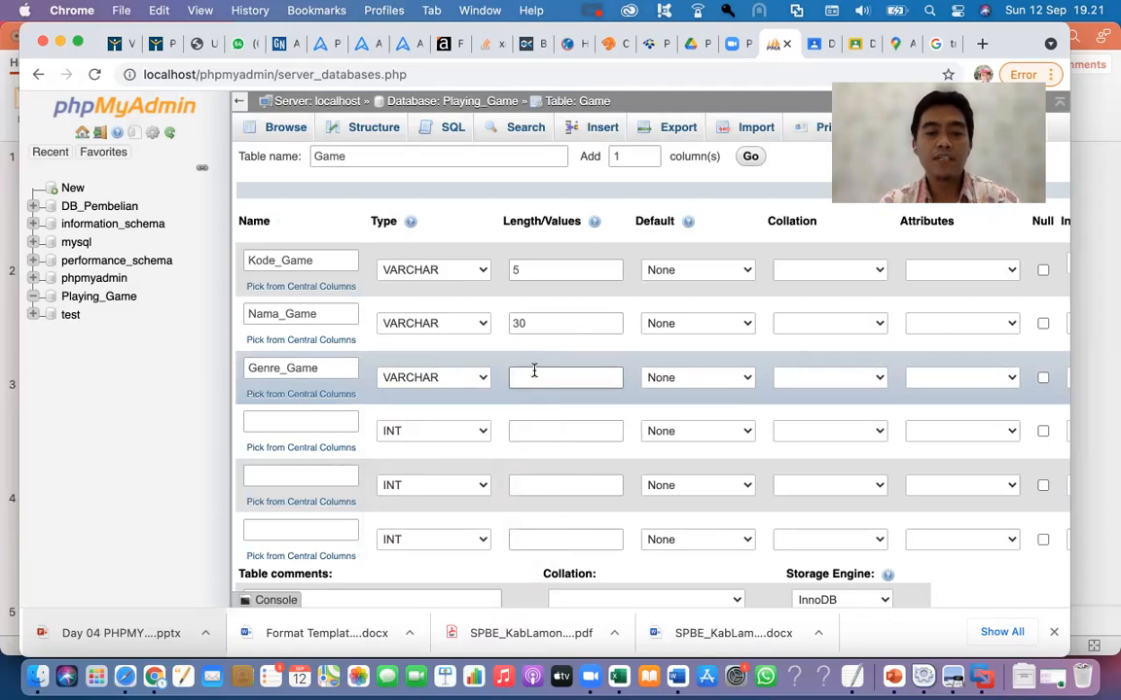
pyautogui.click(534, 377)
pyautogui.write('20')
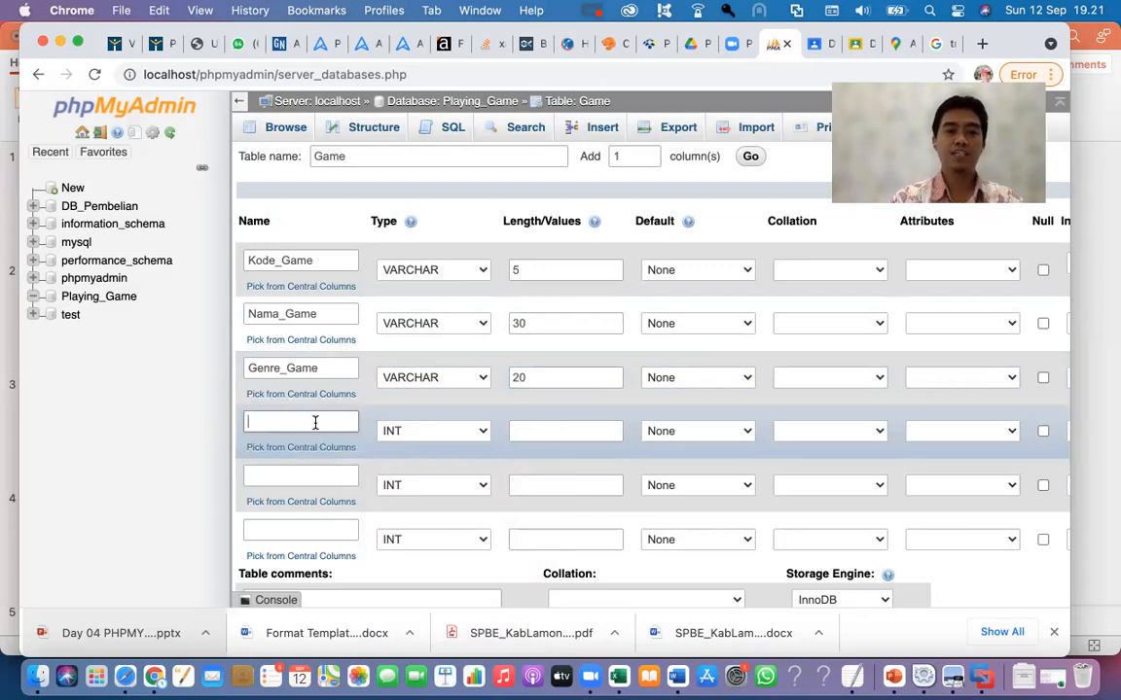
# Define the fourth column as TahunRilis_Game with type INT and length 4.
pyautogui.write('ahu')
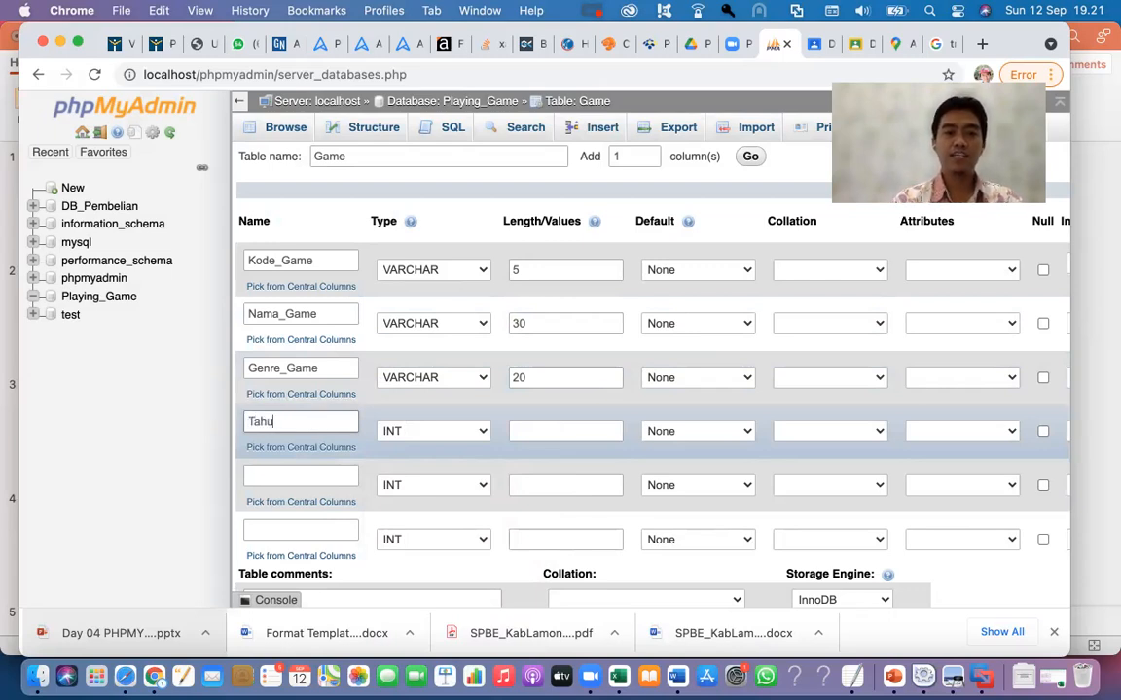
pyautogui.write('nRilis')
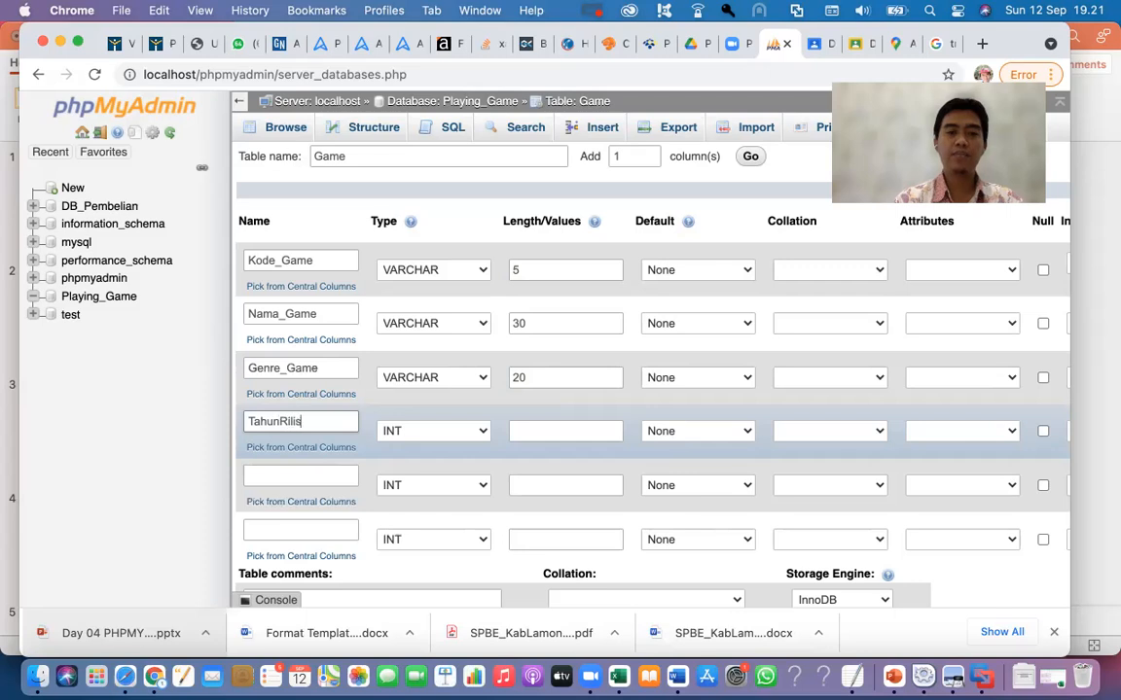
pyautogui.write('_Game')
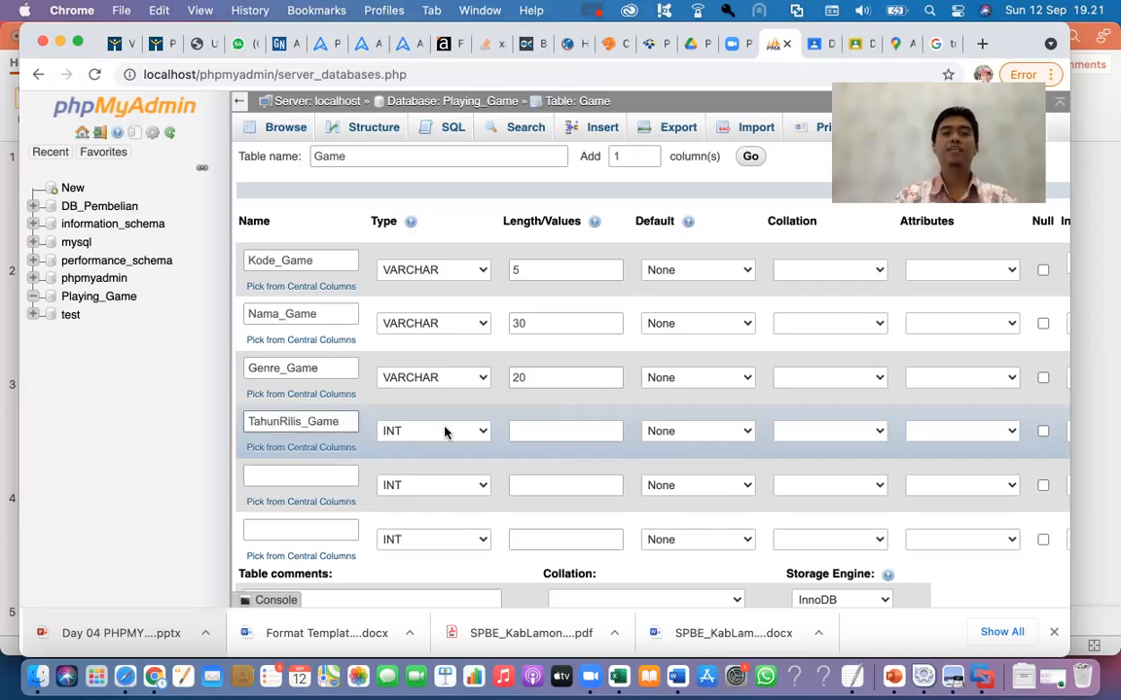
pyautogui.click(446, 432)
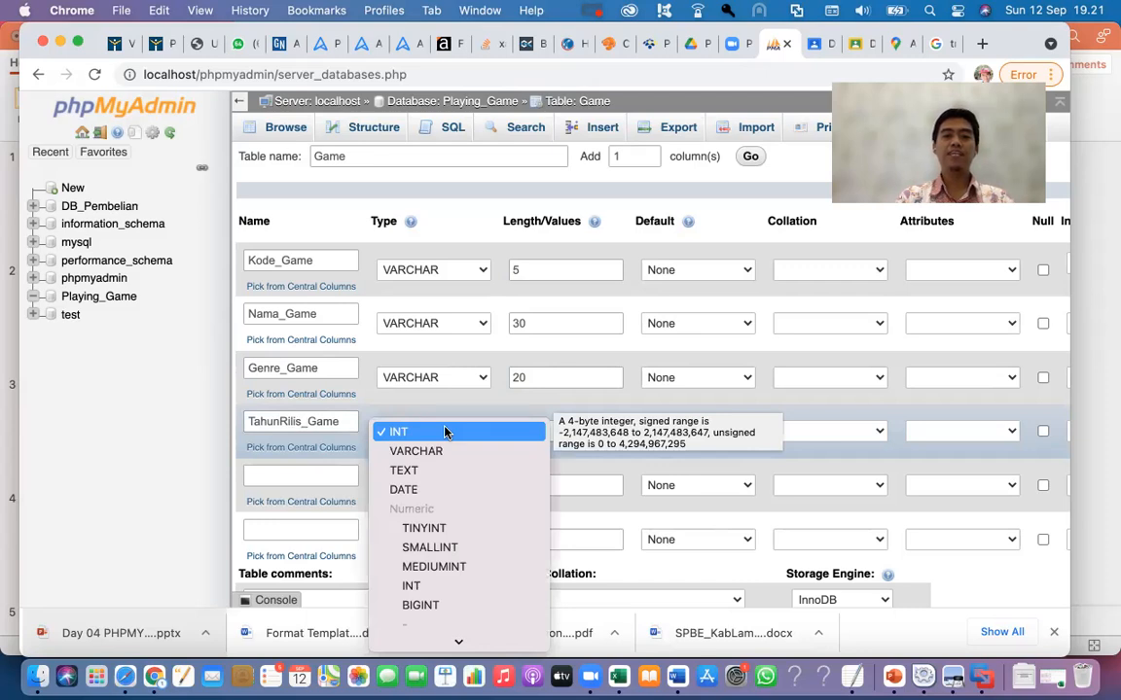
pyautogui.click(446, 432)
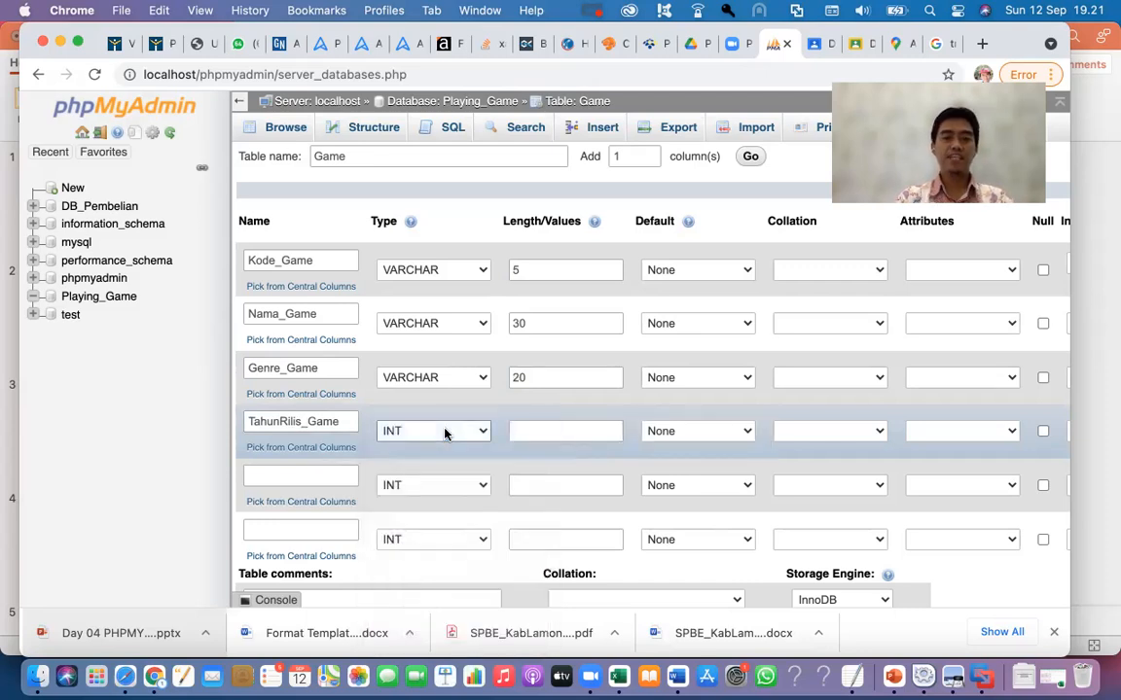
pyautogui.click(510, 431)
pyautogui.write('4')
# Define the fifth column as Platform_Game with type VARCHAR and length 15.
pyautogui.click(296, 473)
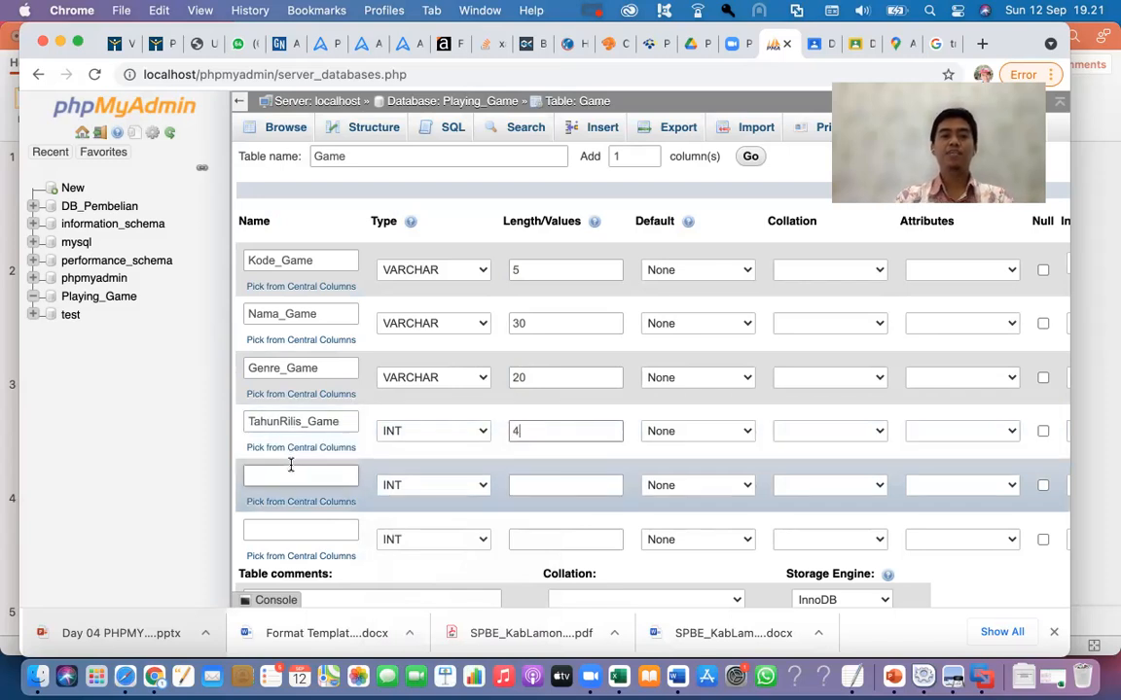
pyautogui.write('Platfo')
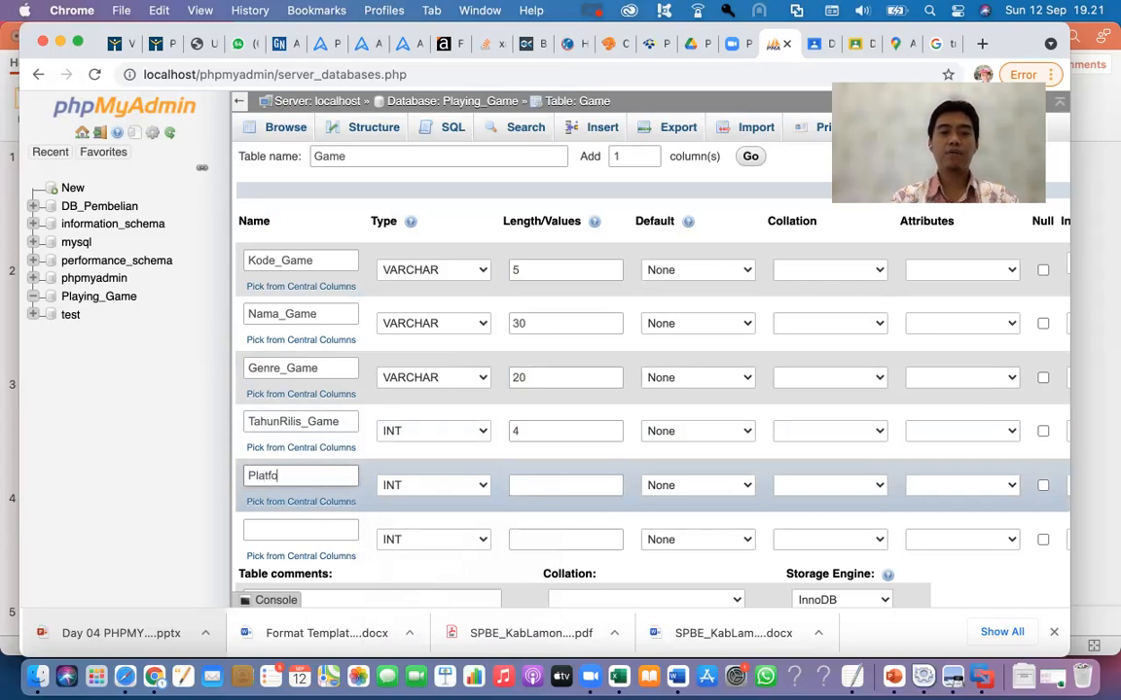
pyautogui.write('rm_Game')
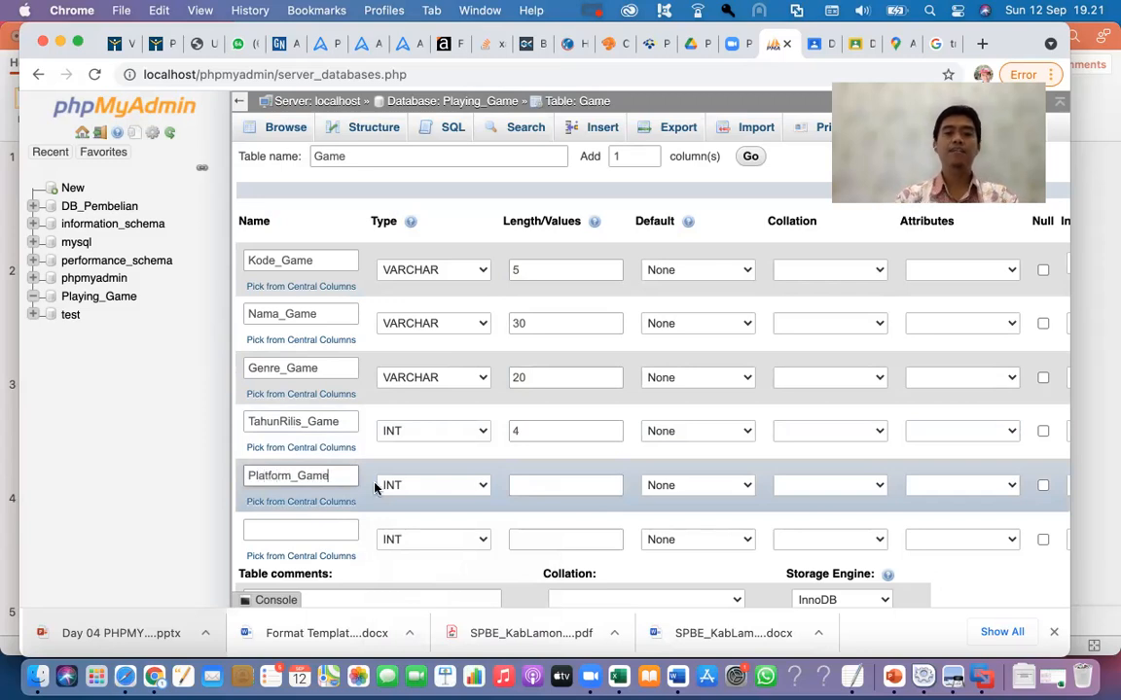
pyautogui.click(429, 484)
pyautogui.click(430, 505)
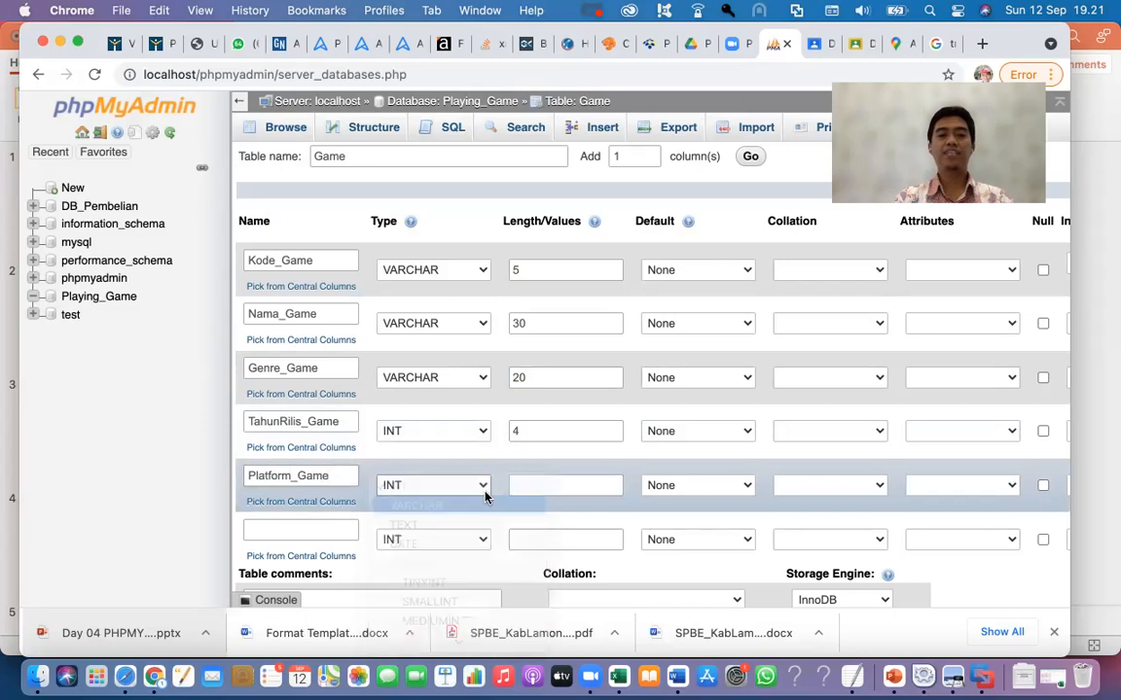
pyautogui.click(523, 482)
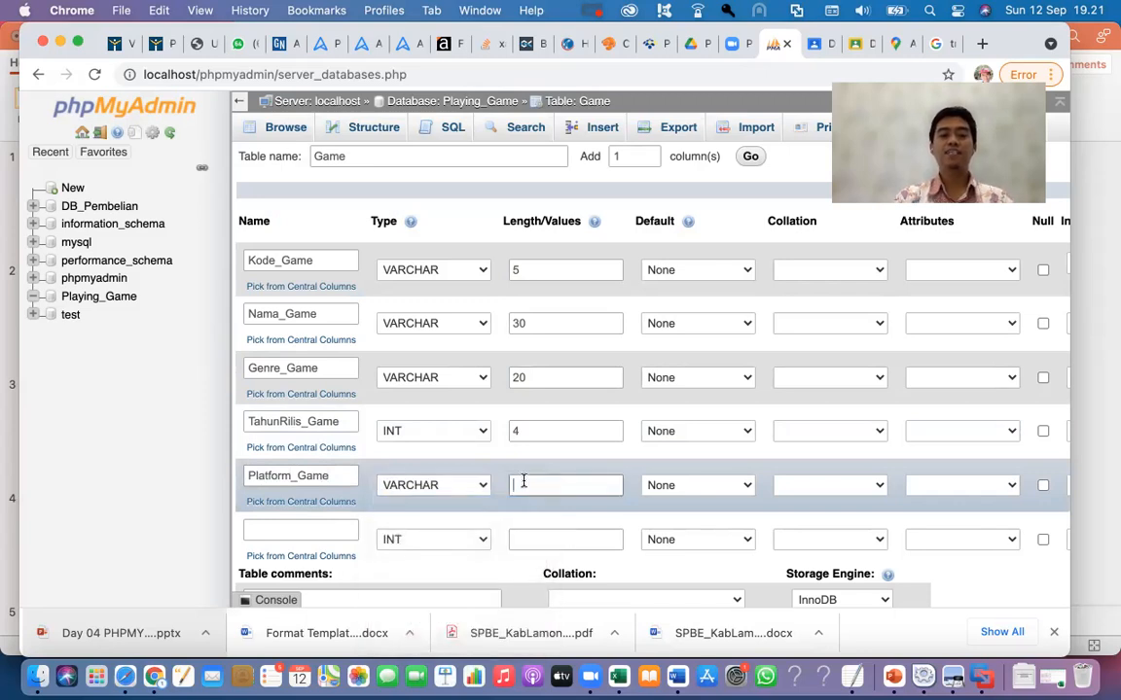
pyautogui.write('15')
# Define the sixth column as Kode_Developer with type VARCHAR and length 5.
pyautogui.click(312, 529)
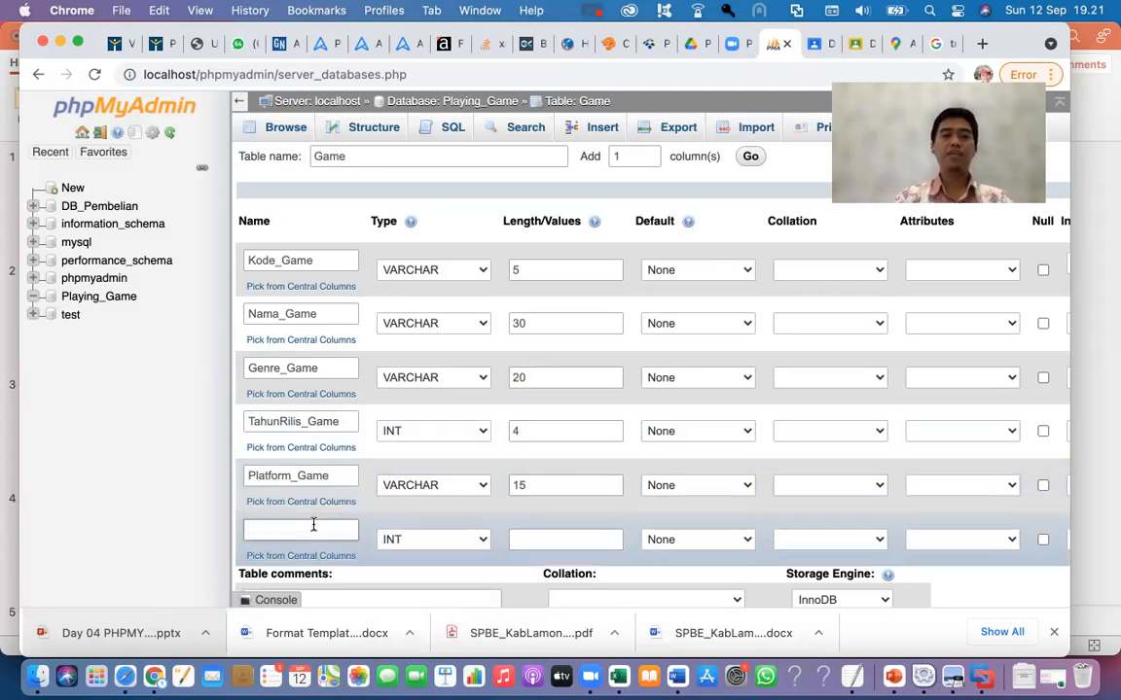
pyautogui.write('Kode_Developer')
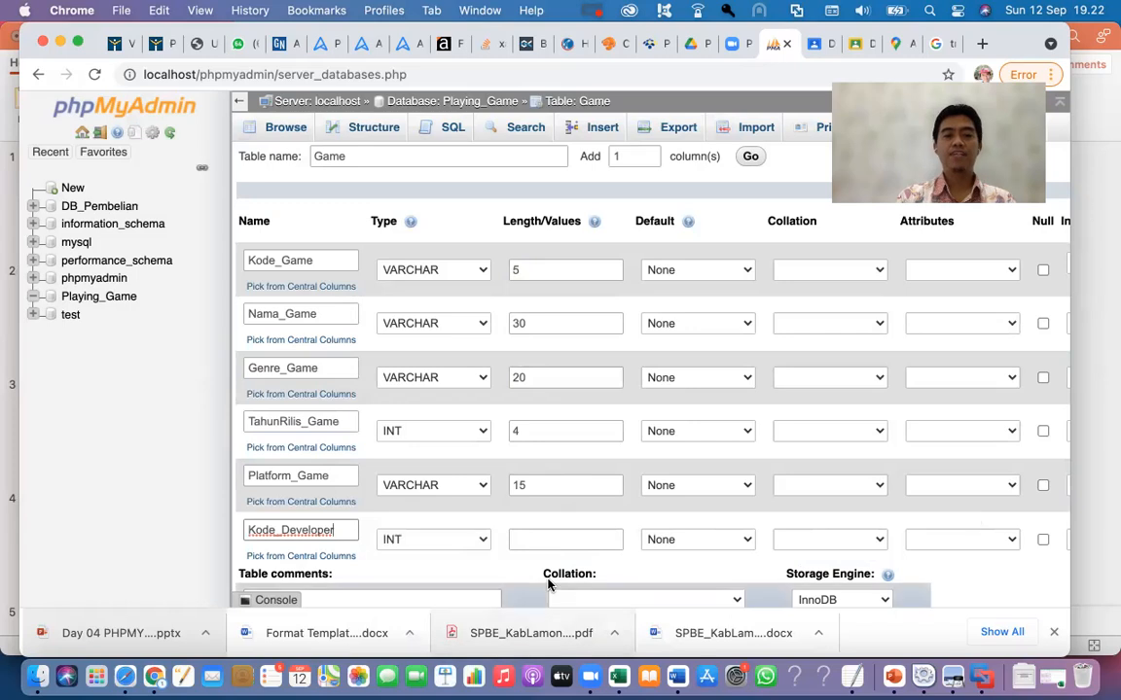
pyautogui.click(482, 547)
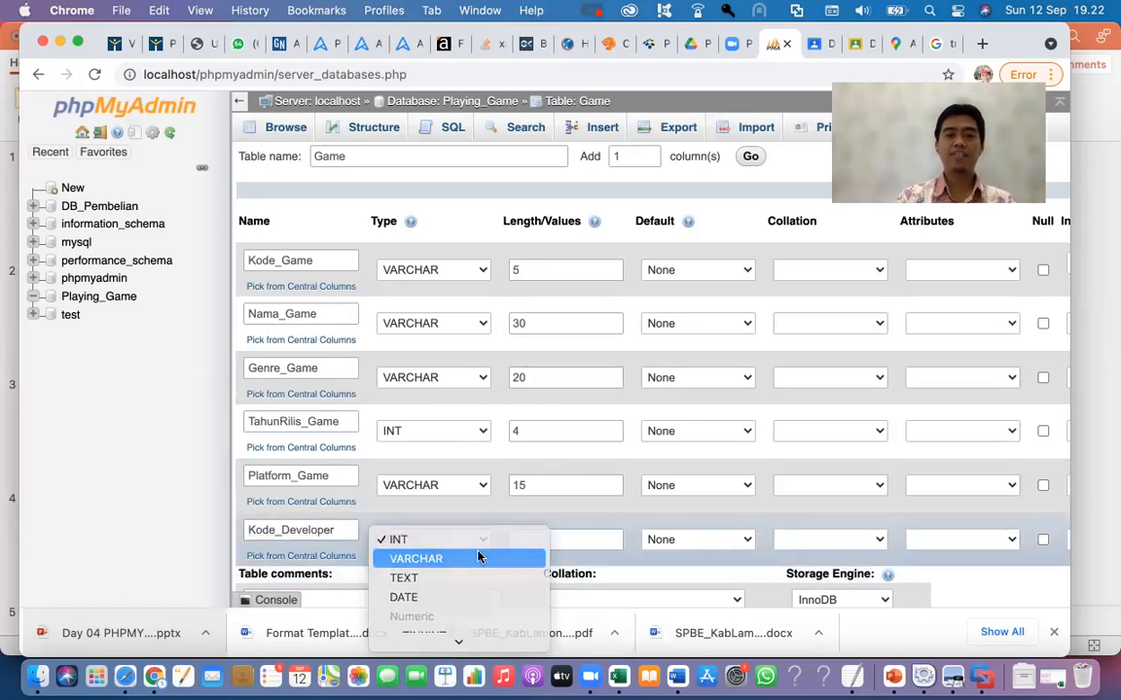
pyautogui.click(478, 558)
pyautogui.click(545, 540)
pyautogui.write('5')
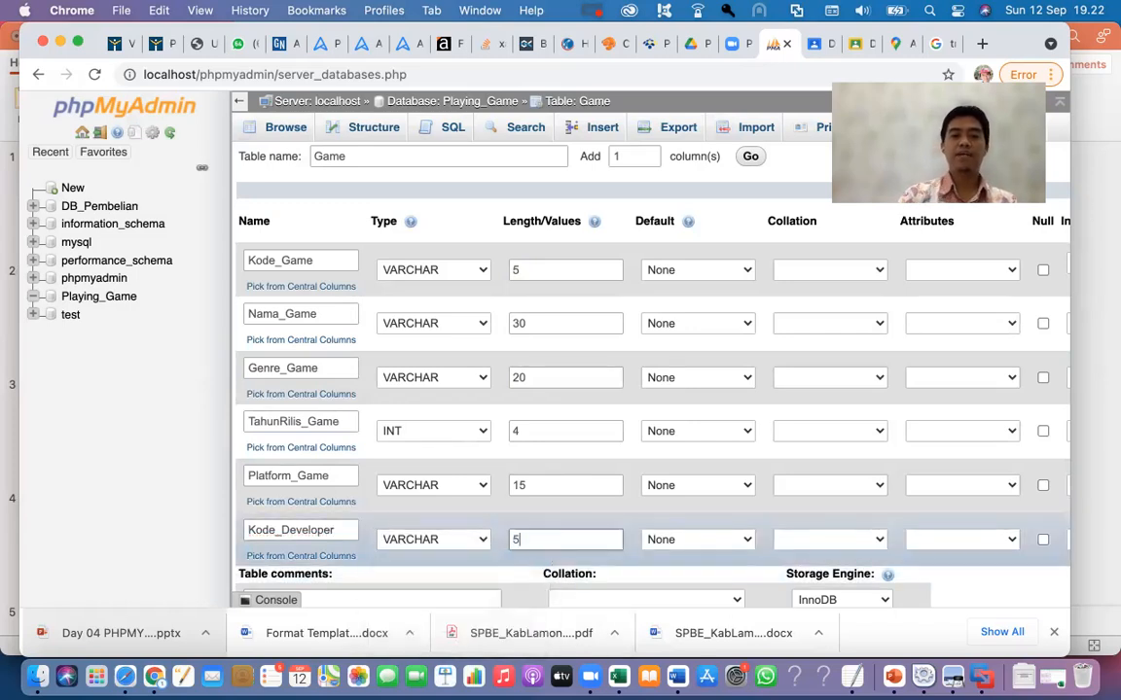
# Examine the table-level settings below the columns, including the available collation choices, without changing them.
pyautogui.scroll(-3, 1032, 594)
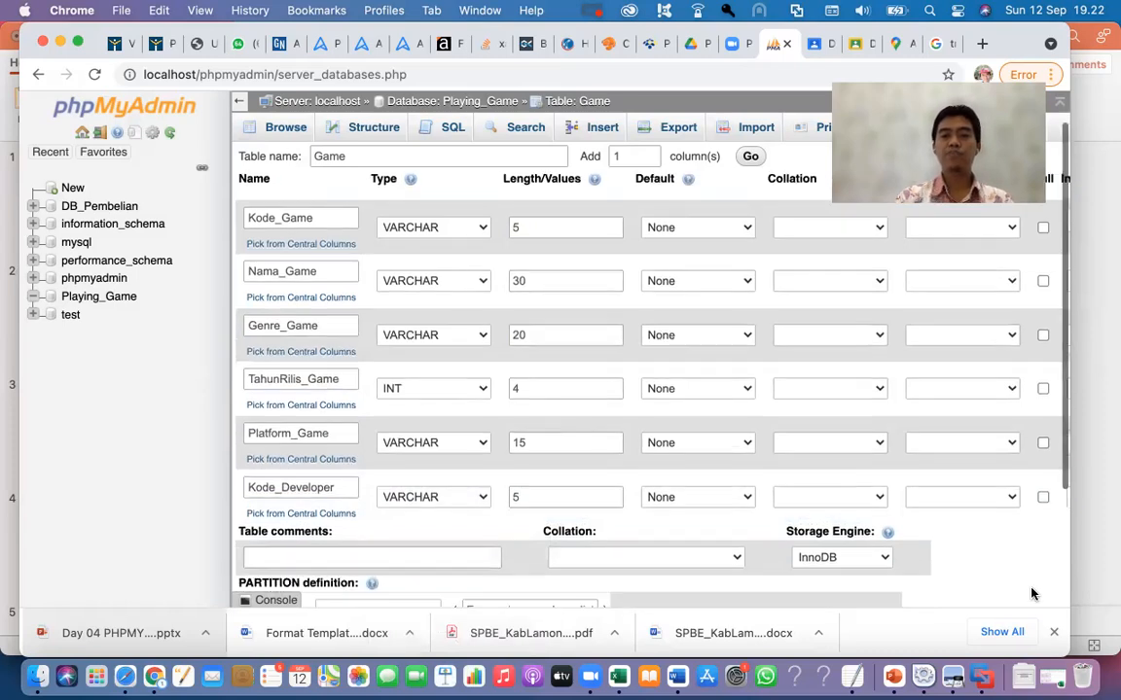
pyautogui.scroll(-1, 1033, 594)
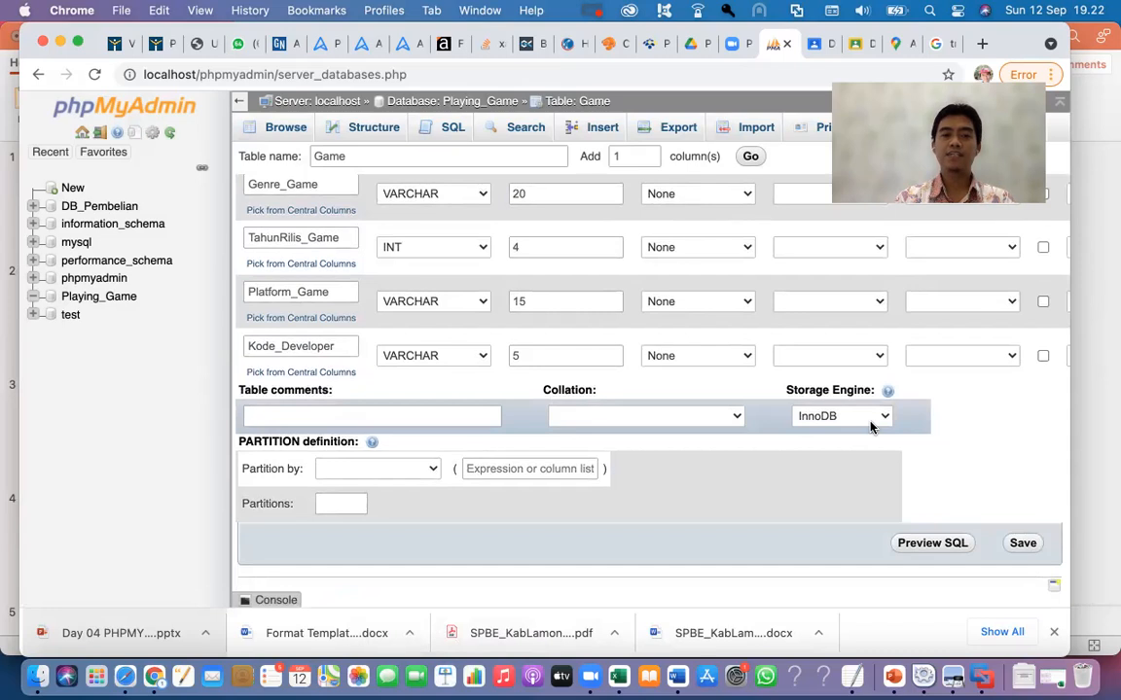
pyautogui.scroll(2, 871, 425)
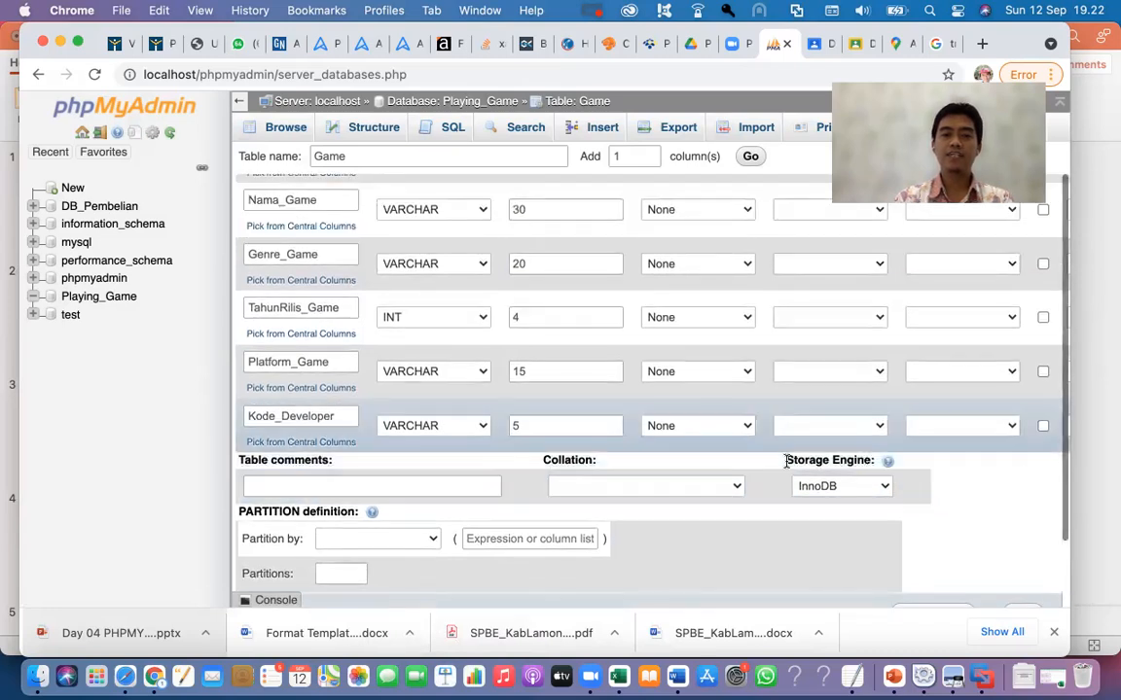
pyautogui.click(723, 490)
pyautogui.click(917, 495)
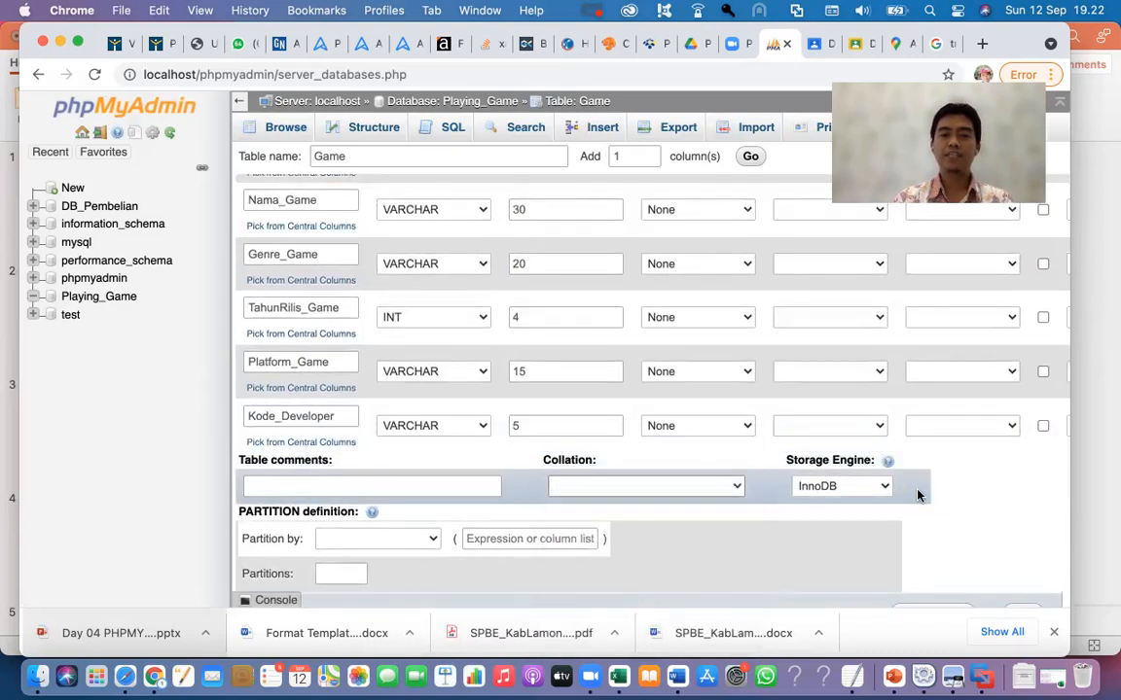
pyautogui.press('Down')
pyautogui.press('Down')
pyautogui.press('Down')
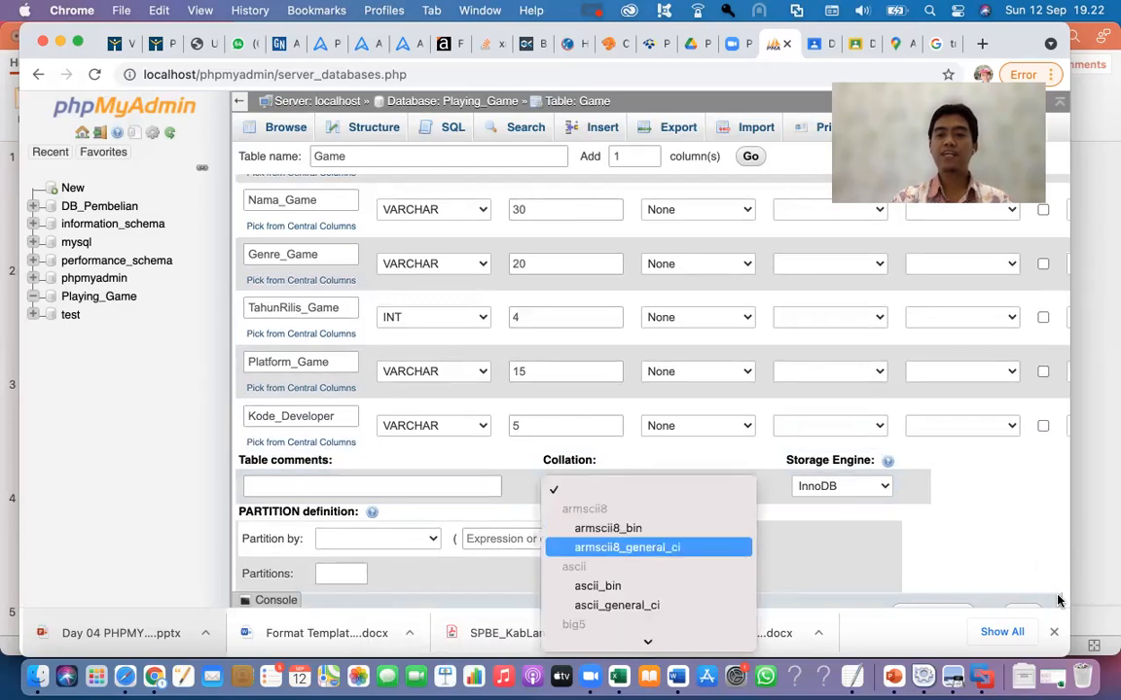
pyautogui.click(995, 558)
# Save the Game table, and view its columns and the Playing_Game database's table list.
pyautogui.scroll(-2, 995, 559)
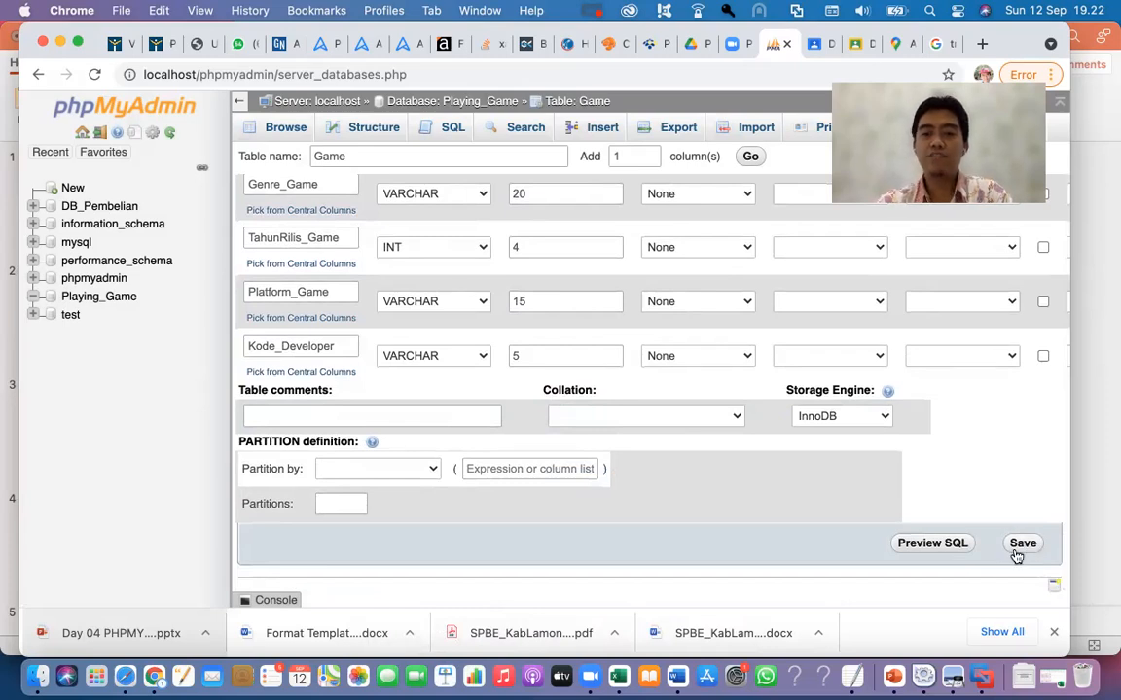
pyautogui.click(1018, 545)
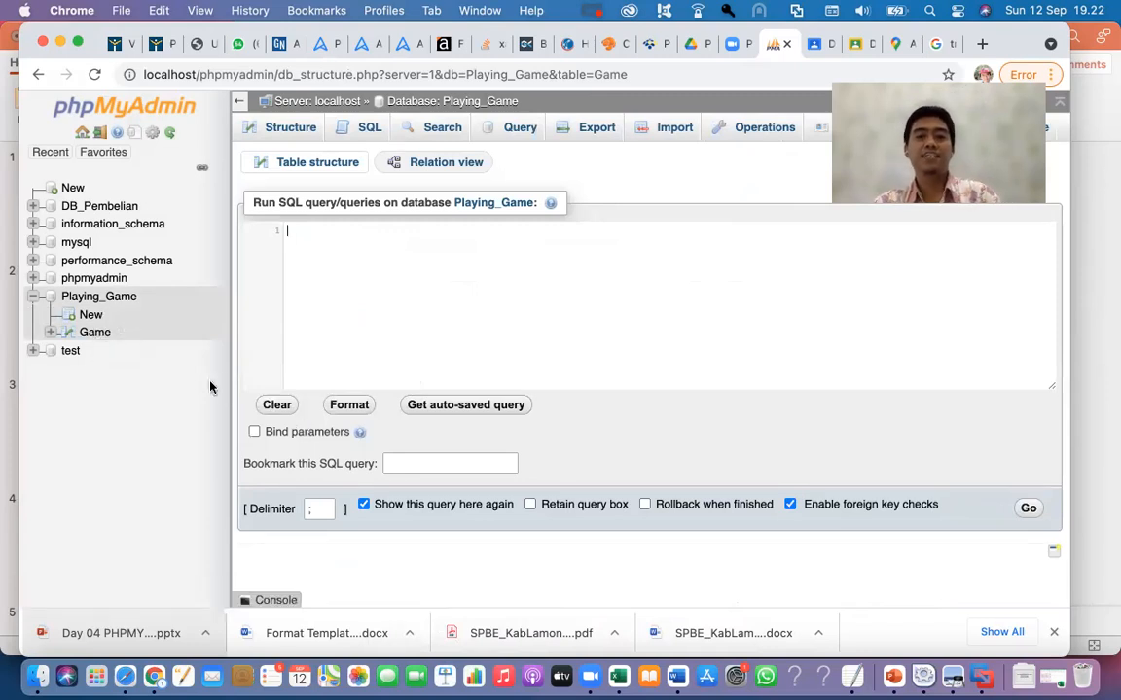
pyautogui.click(99, 334)
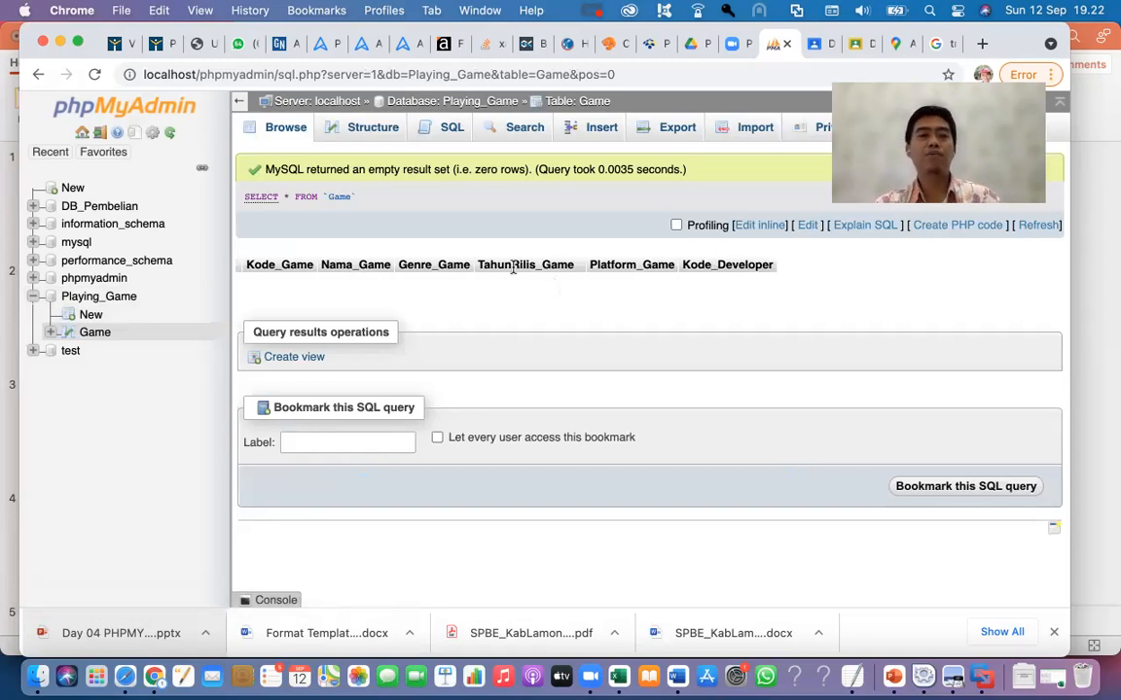
pyautogui.click(118, 300)
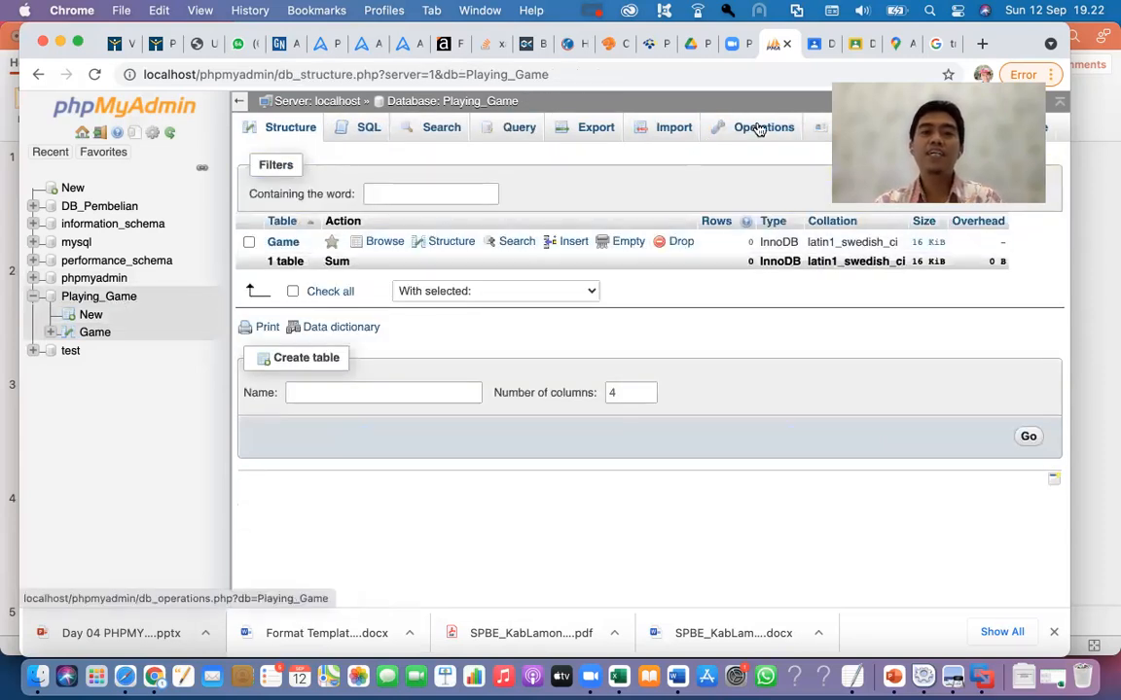
# Start a new four-column table named Developer_Game in the Playing_Game database.
pyautogui.click(333, 392)
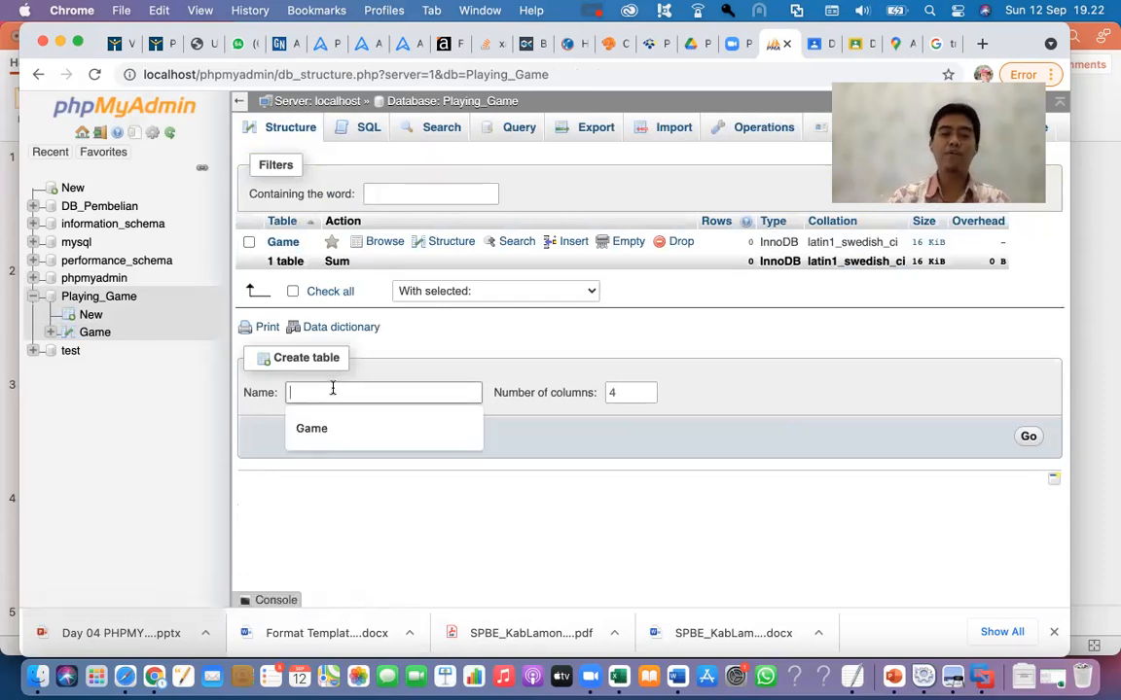
pyautogui.write('Developer_Game')
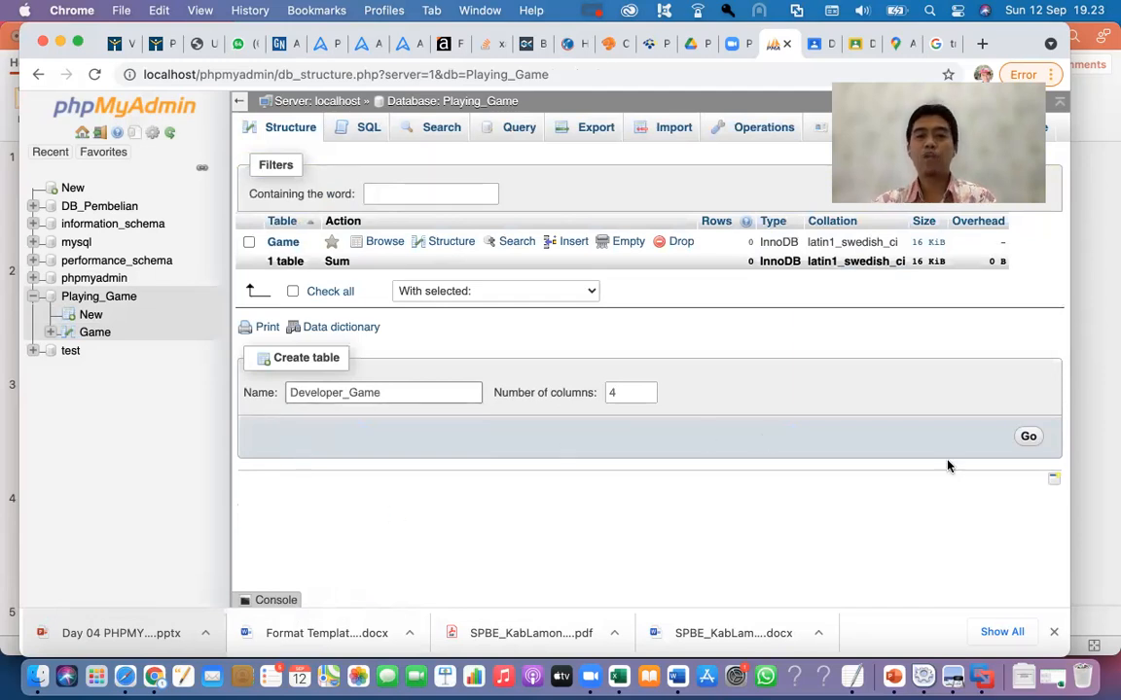
pyautogui.click(1025, 439)
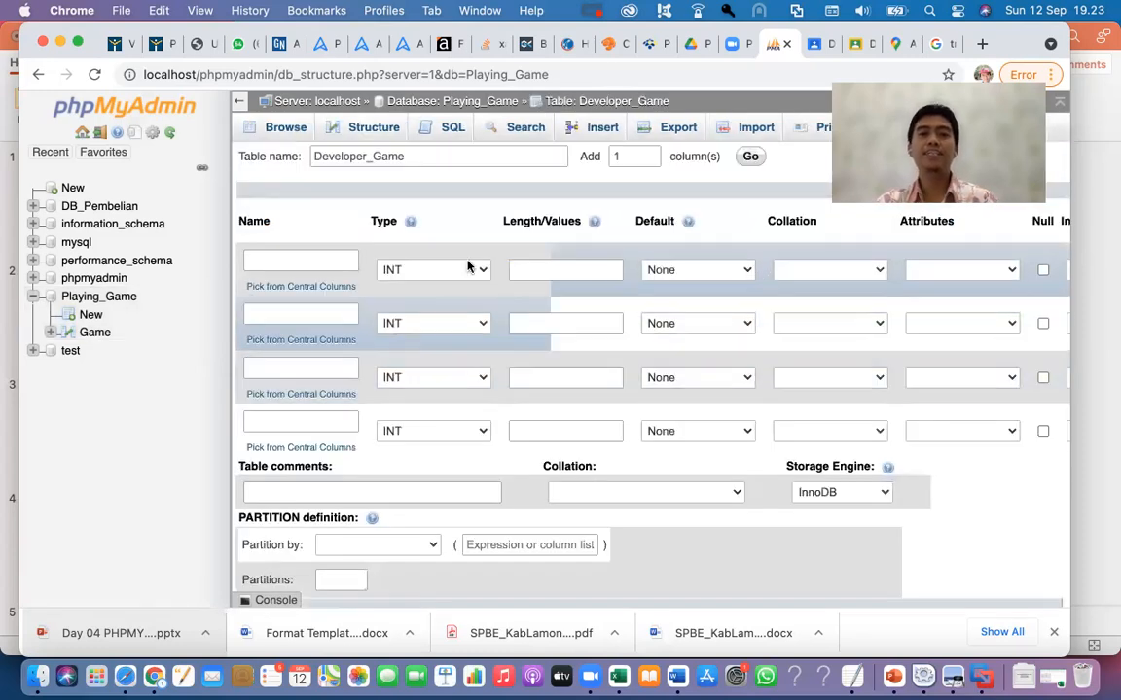
# Name the first column of the Developer_Game table Kode_GameDeveloper.
pyautogui.click(276, 262)
pyautogui.write('Kod')
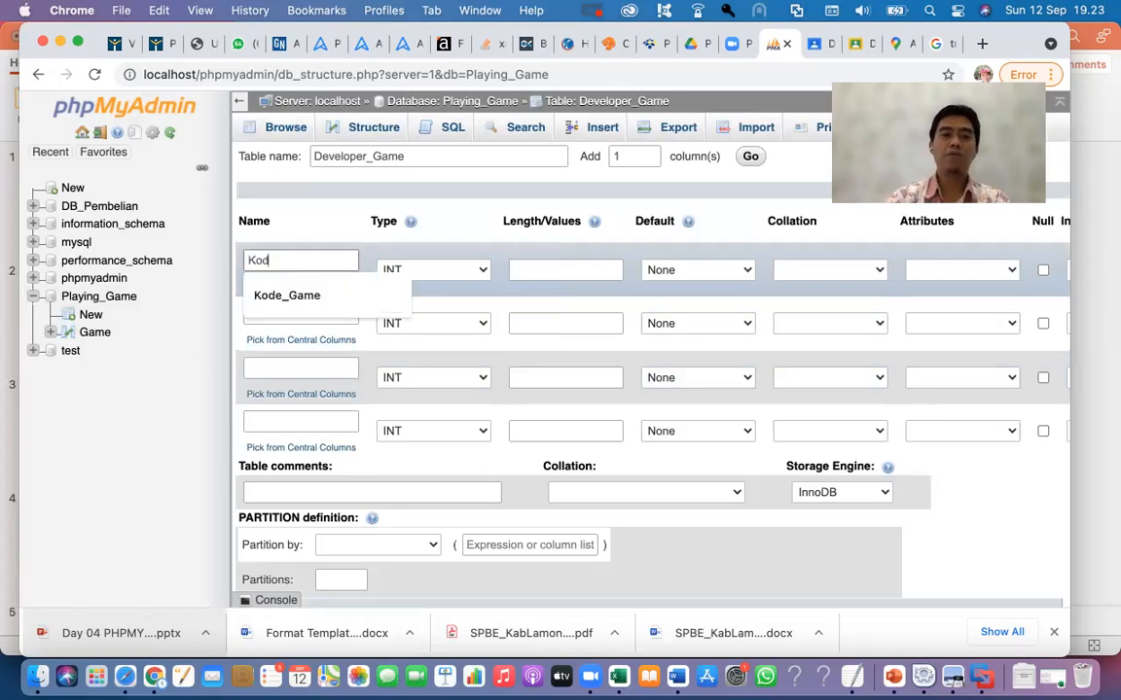
pyautogui.write('e_Dev')
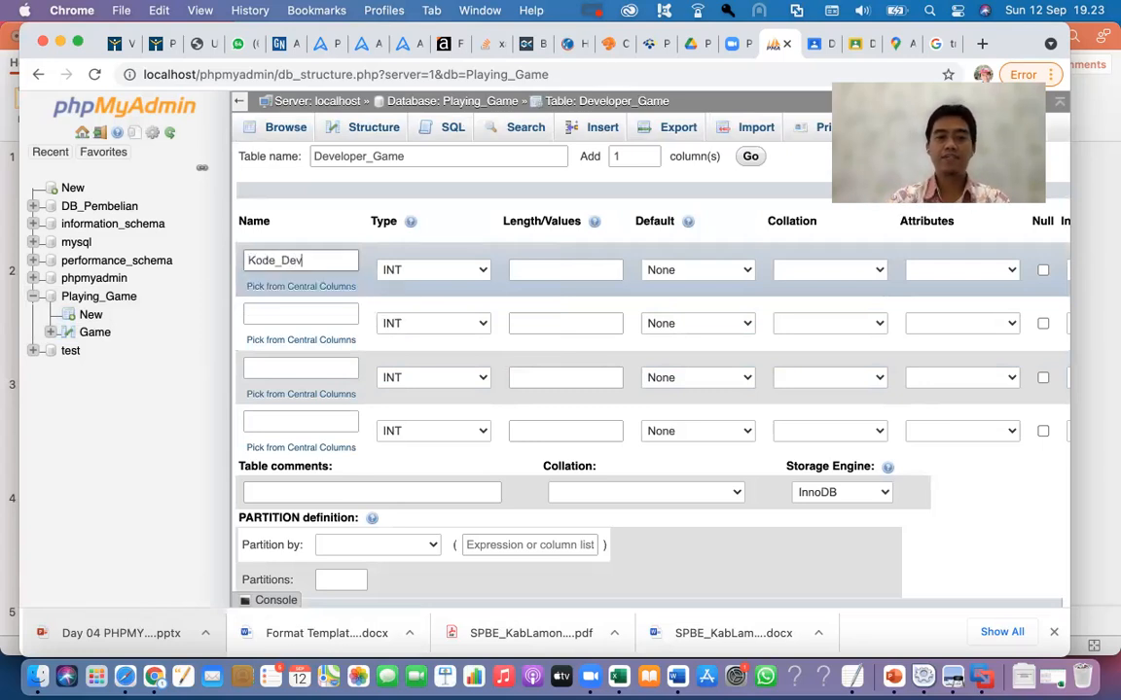
pyautogui.write('Game')
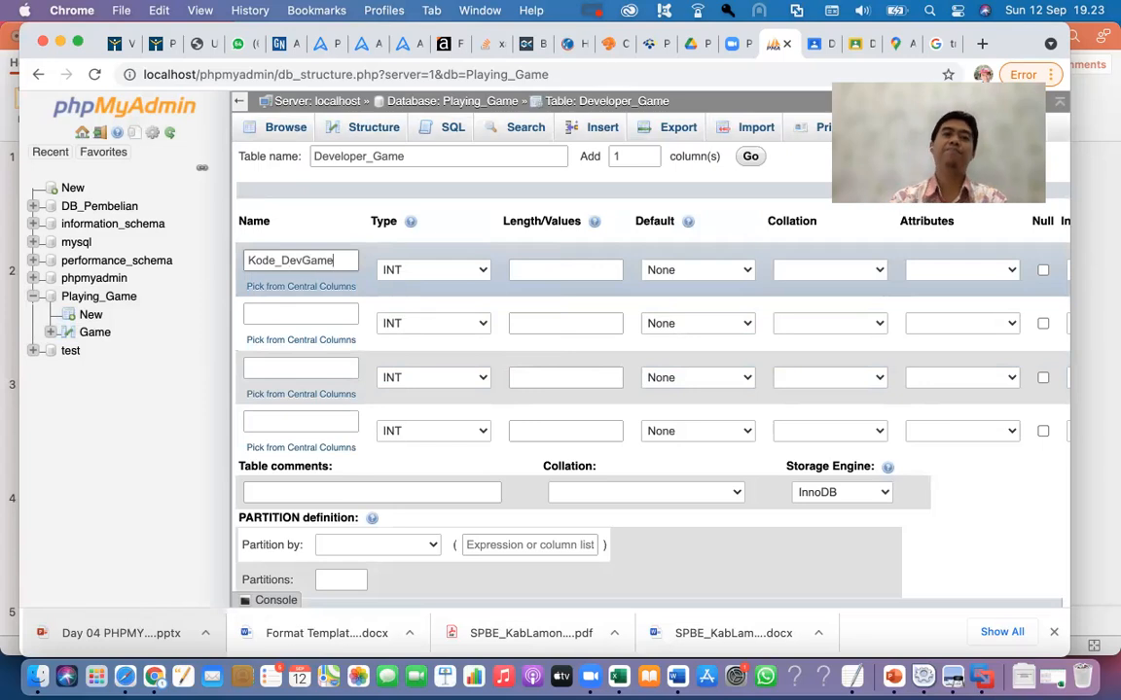
pyautogui.press('BackSpace')
pyautogui.press('BackSpace')
pyautogui.press('BackSpace')
pyautogui.press('BackSpace')
pyautogui.press('Left')
pyautogui.press('Left')
pyautogui.press('Left')
pyautogui.write('GameD')
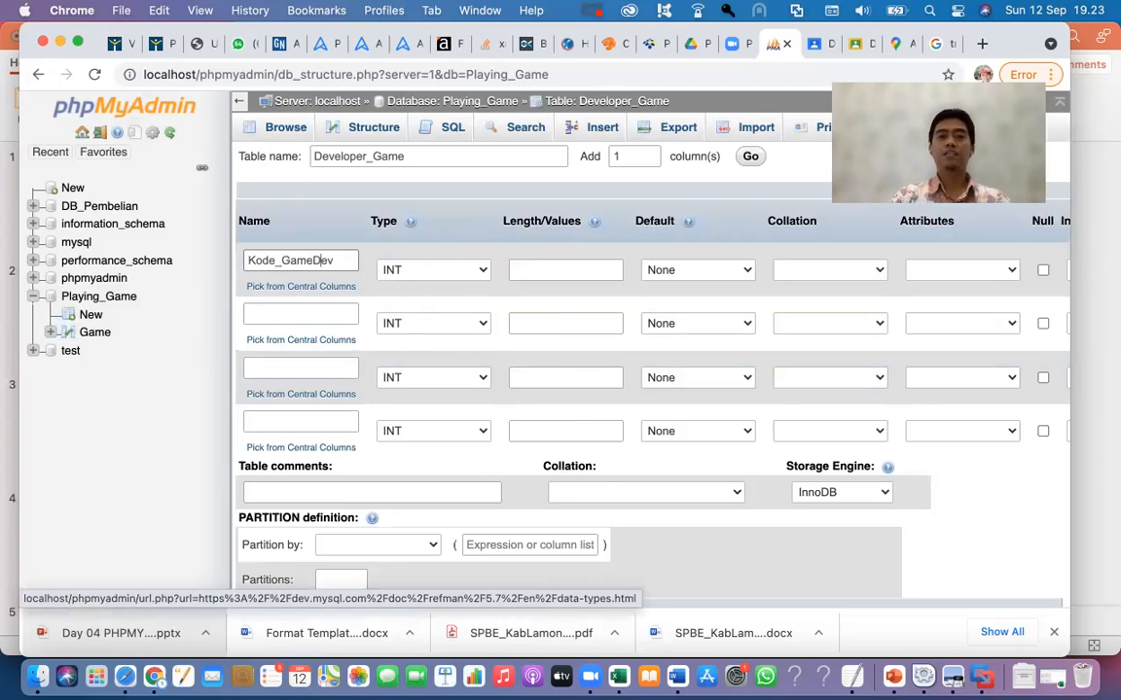
pyautogui.write('eveloper')
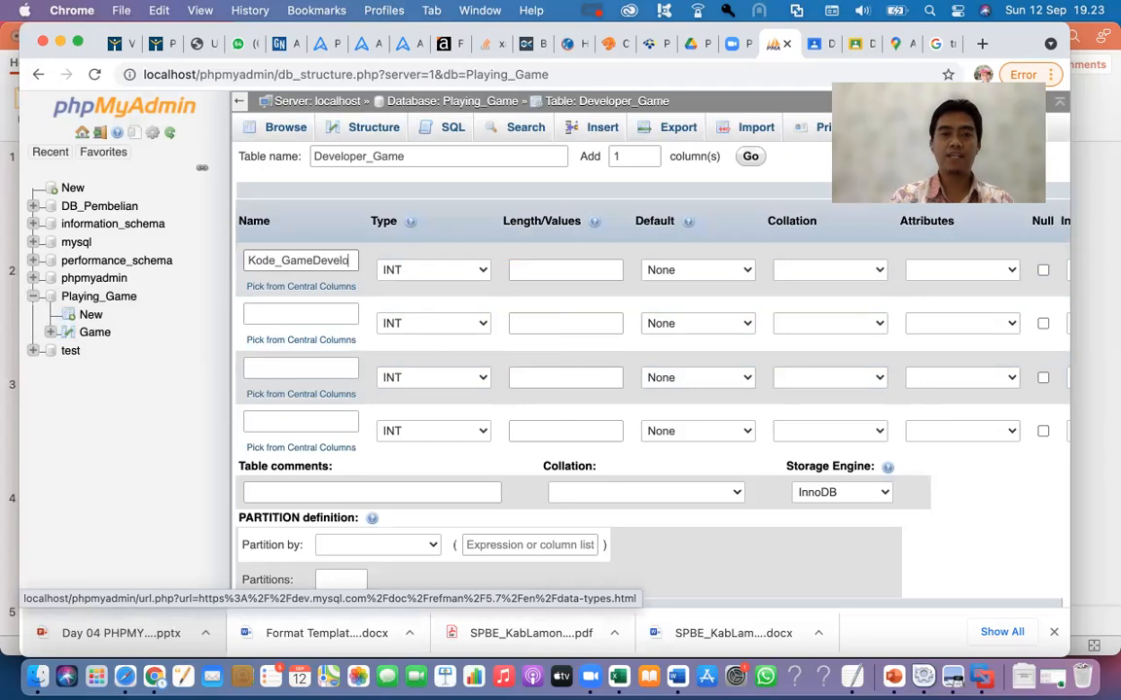
# Set the Kode_GameDeveloper column's type to VARCHAR with length 5.
pyautogui.click(406, 271)
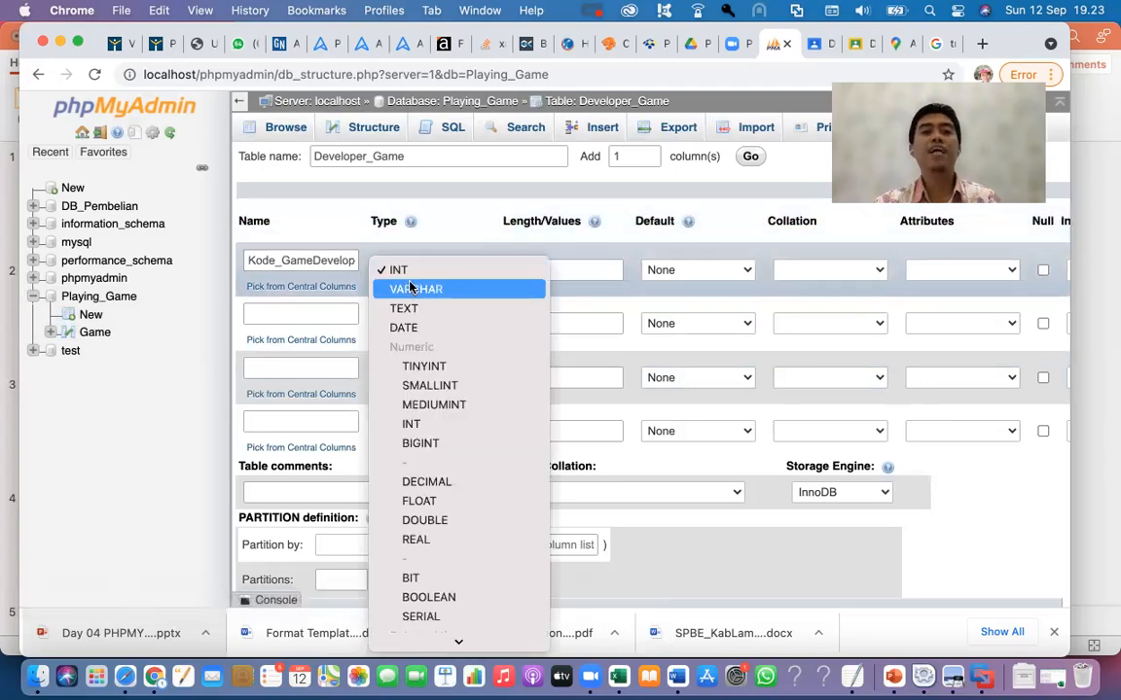
pyautogui.click(486, 289)
pyautogui.click(520, 272)
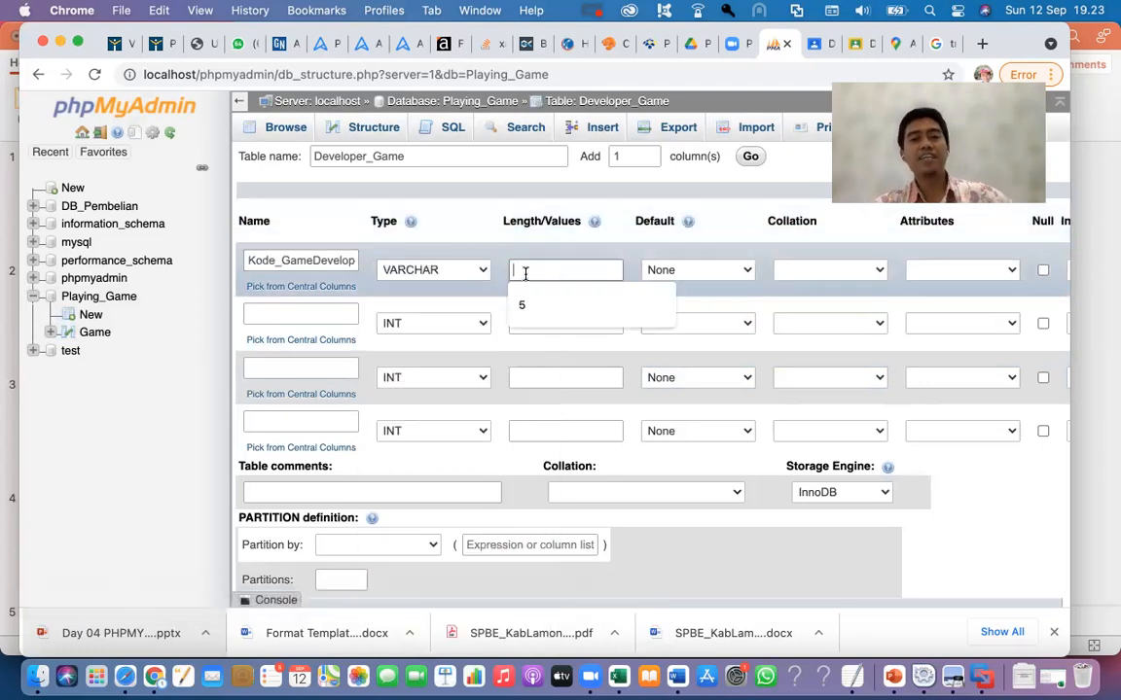
pyautogui.write('5')
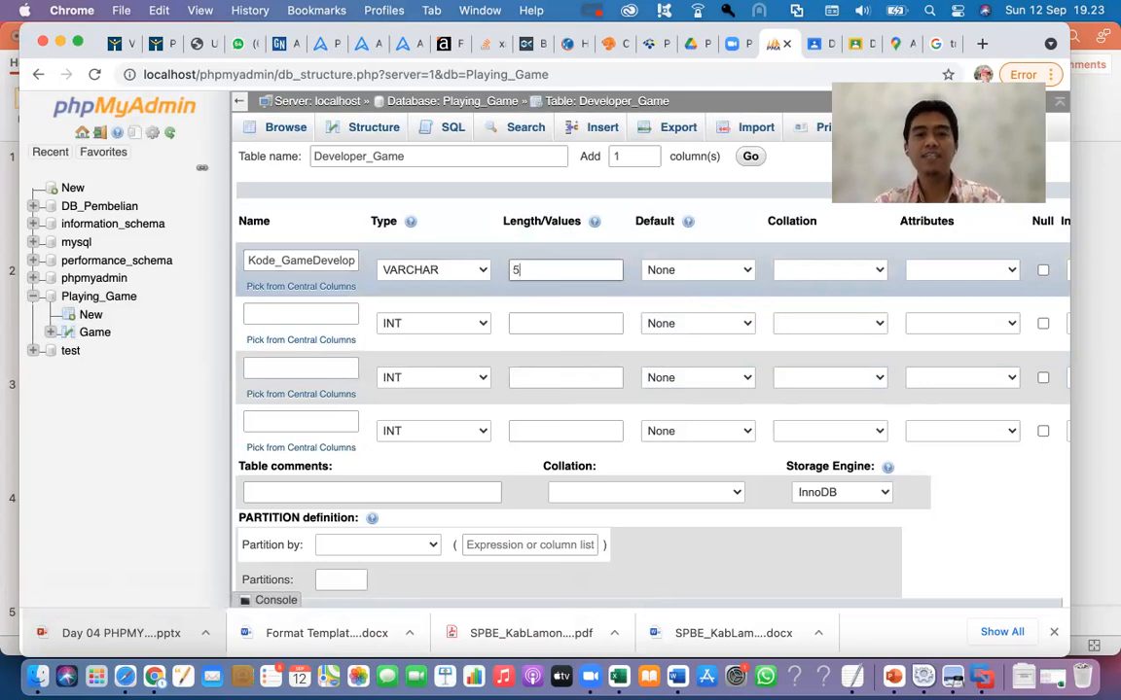
pyautogui.click(985, 273)
pyautogui.click(985, 273)
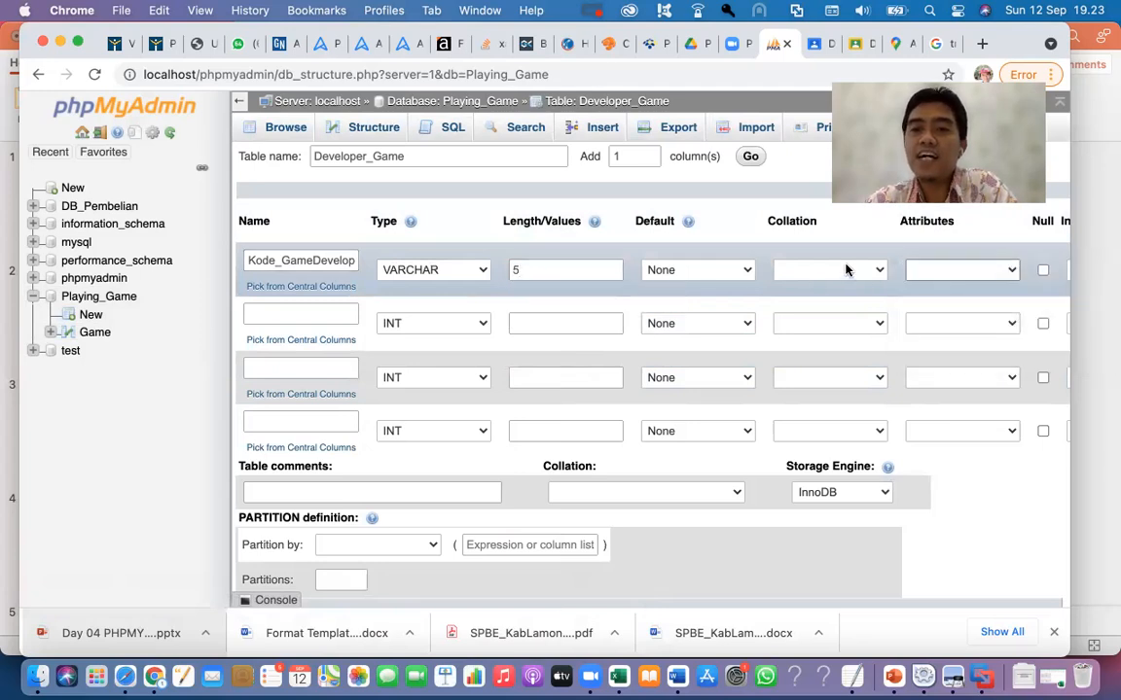
pyautogui.click(845, 270)
pyautogui.click(829, 205)
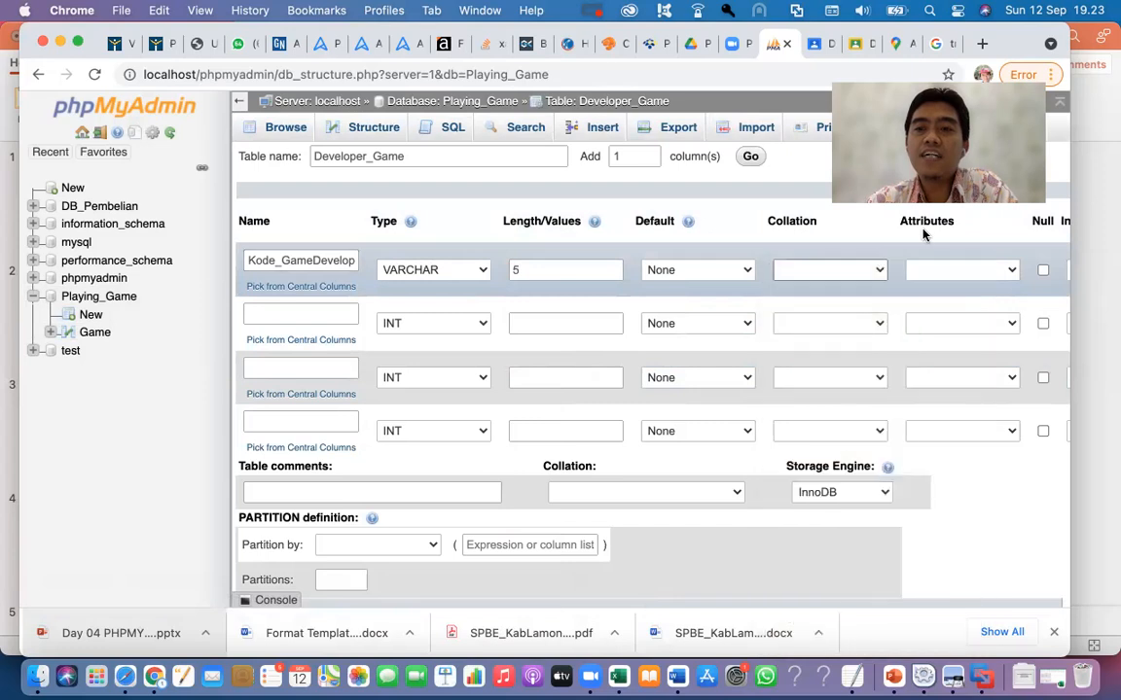
pyautogui.click(675, 269)
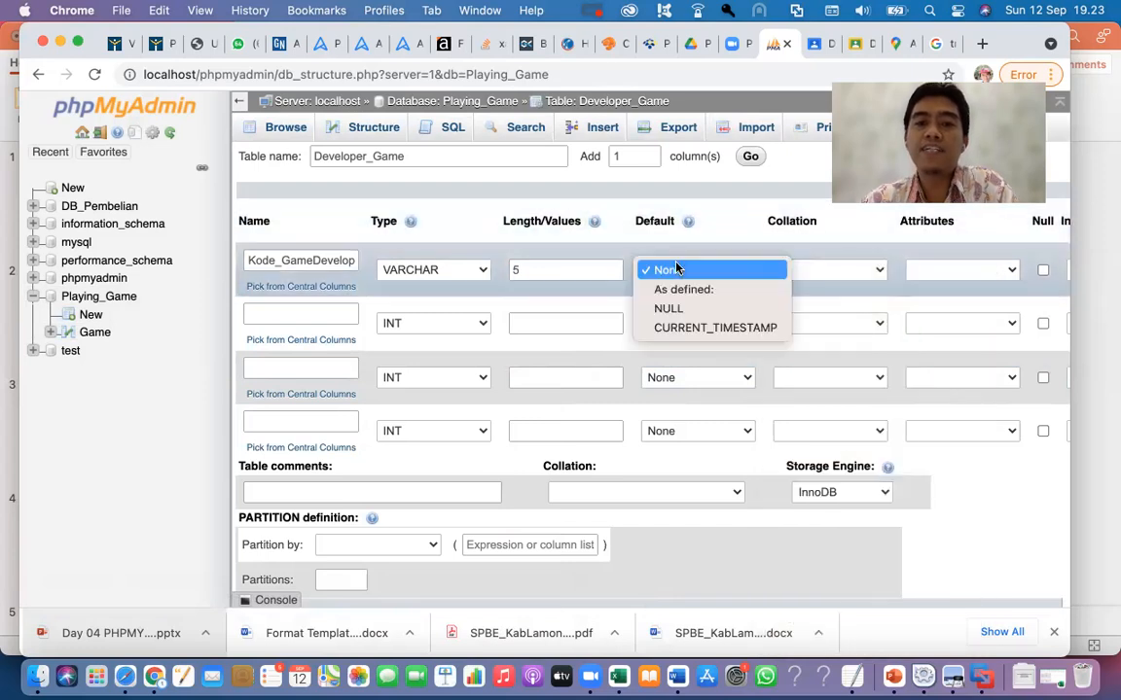
pyautogui.click(715, 237)
# Make Kode_GameDeveloper the table's primary key with an index size of 5.
pyautogui.hscroll(5, 716, 238)
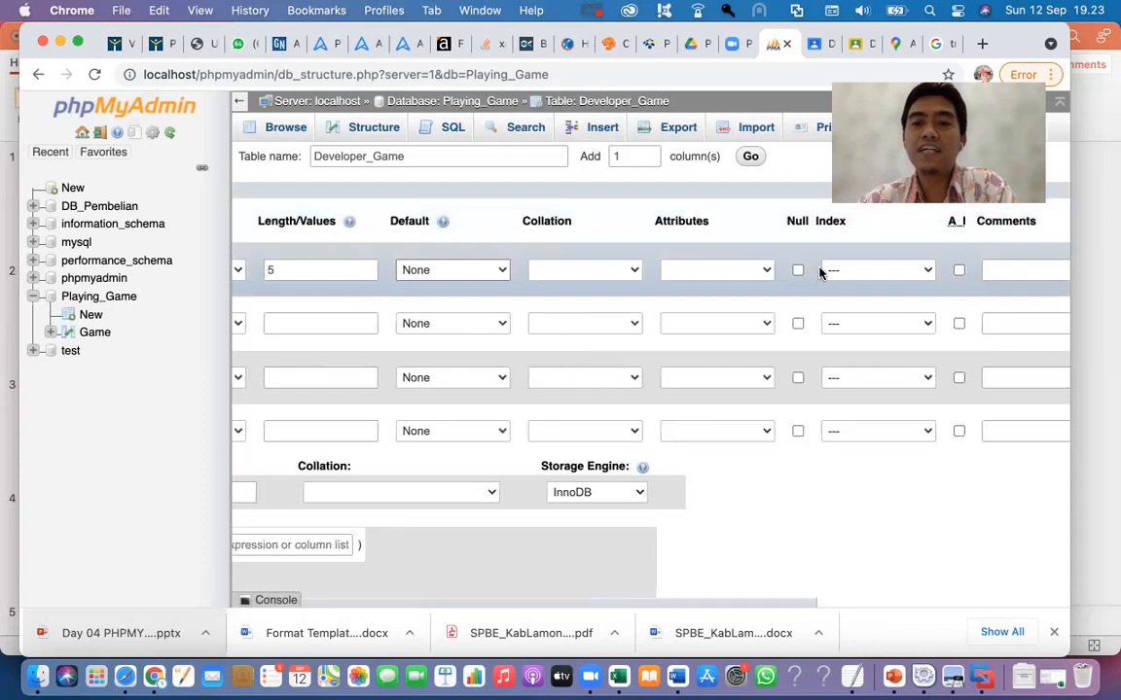
pyautogui.click(833, 270)
pyautogui.click(833, 289)
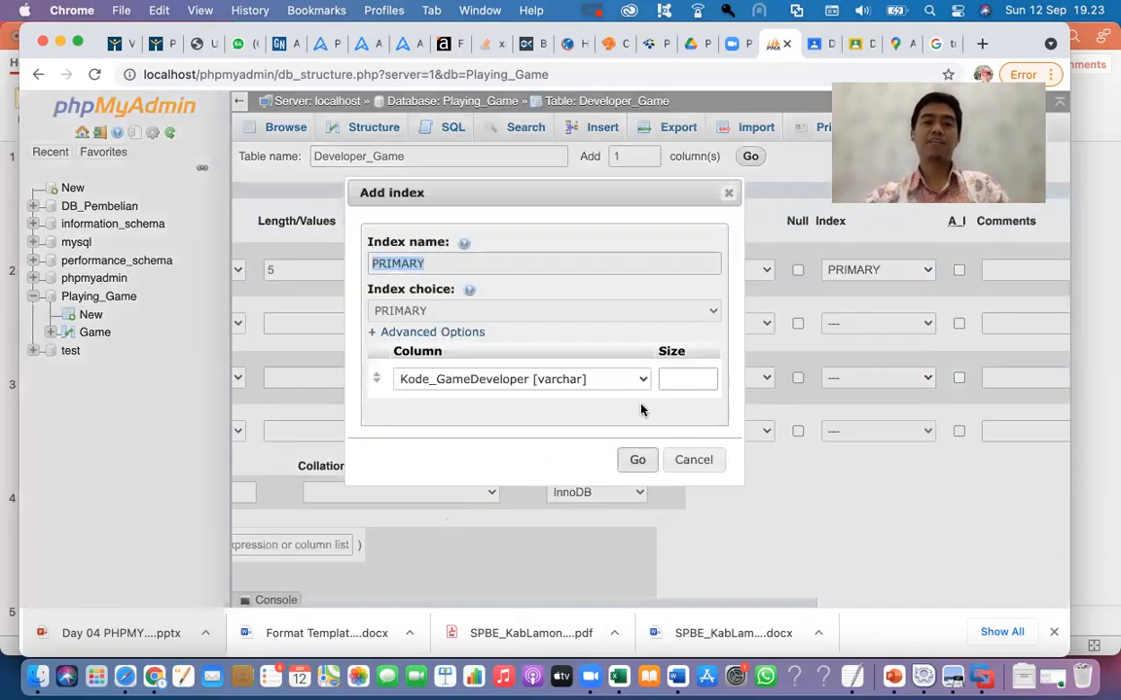
pyautogui.click(681, 380)
pyautogui.write('5')
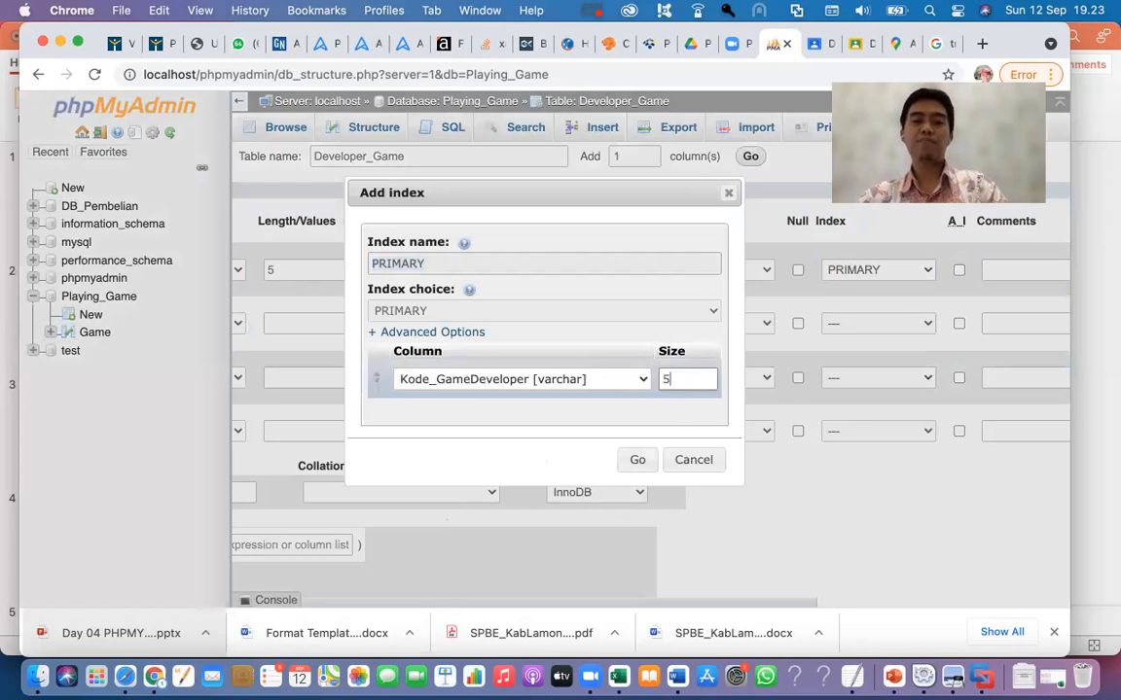
pyautogui.click(641, 460)
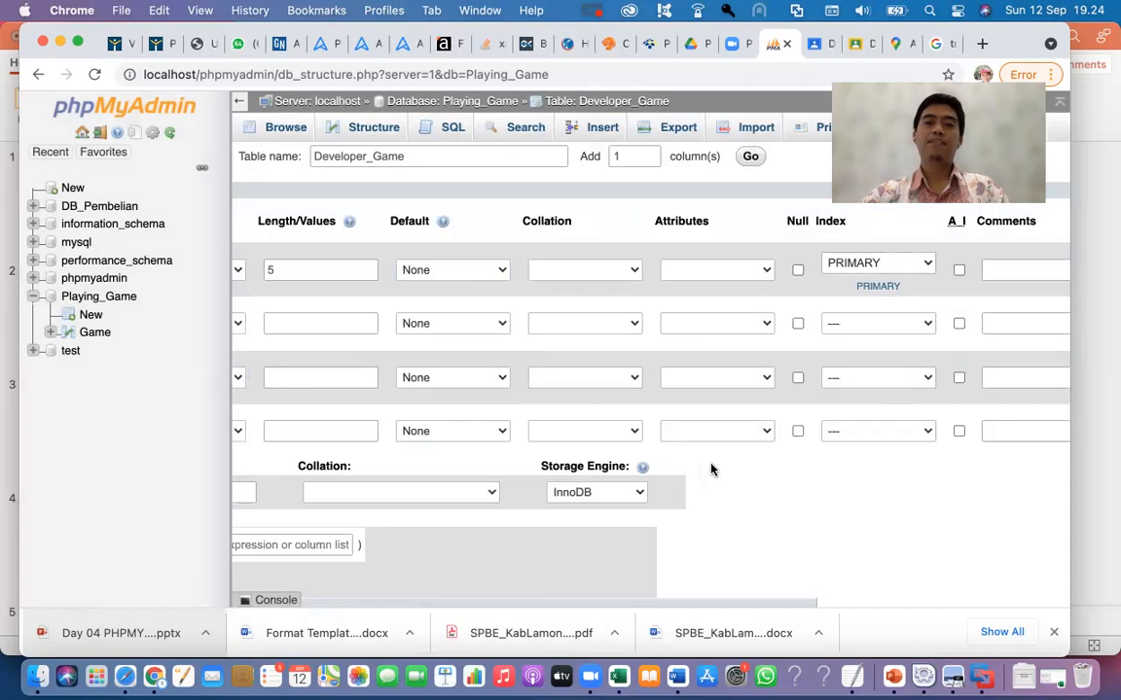
# Define the second column as Name_GameDeveloper with type VARCHAR and length 30.
pyautogui.hscroll(-5, 711, 470)
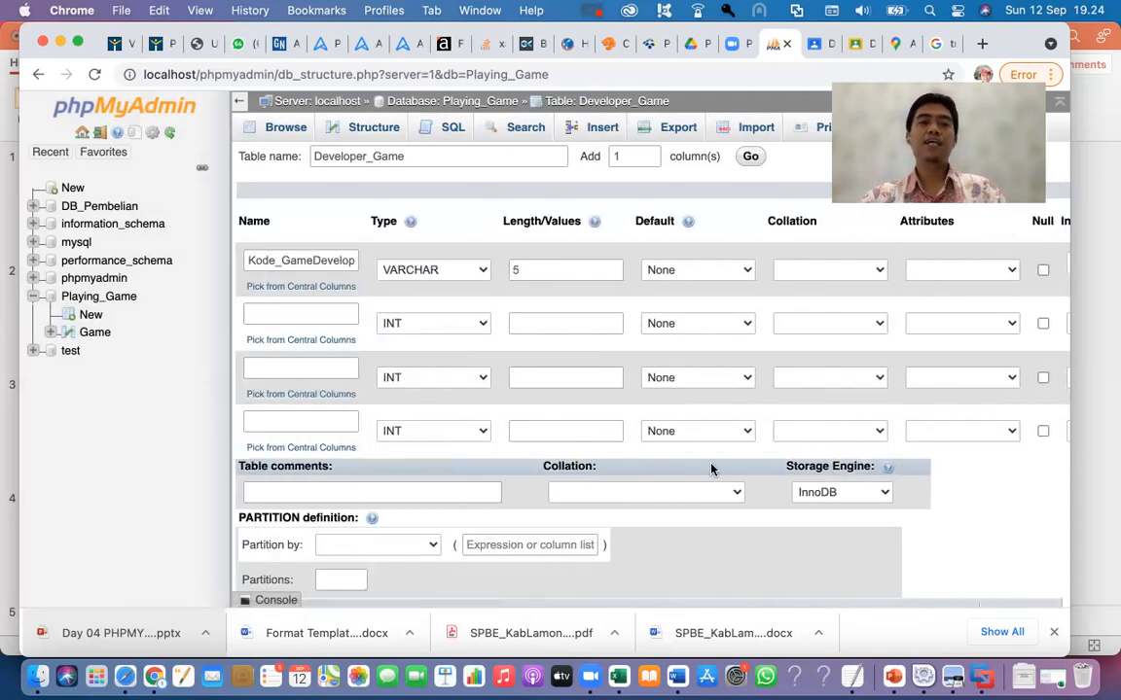
pyautogui.click(278, 314)
pyautogui.write('Name_Game')
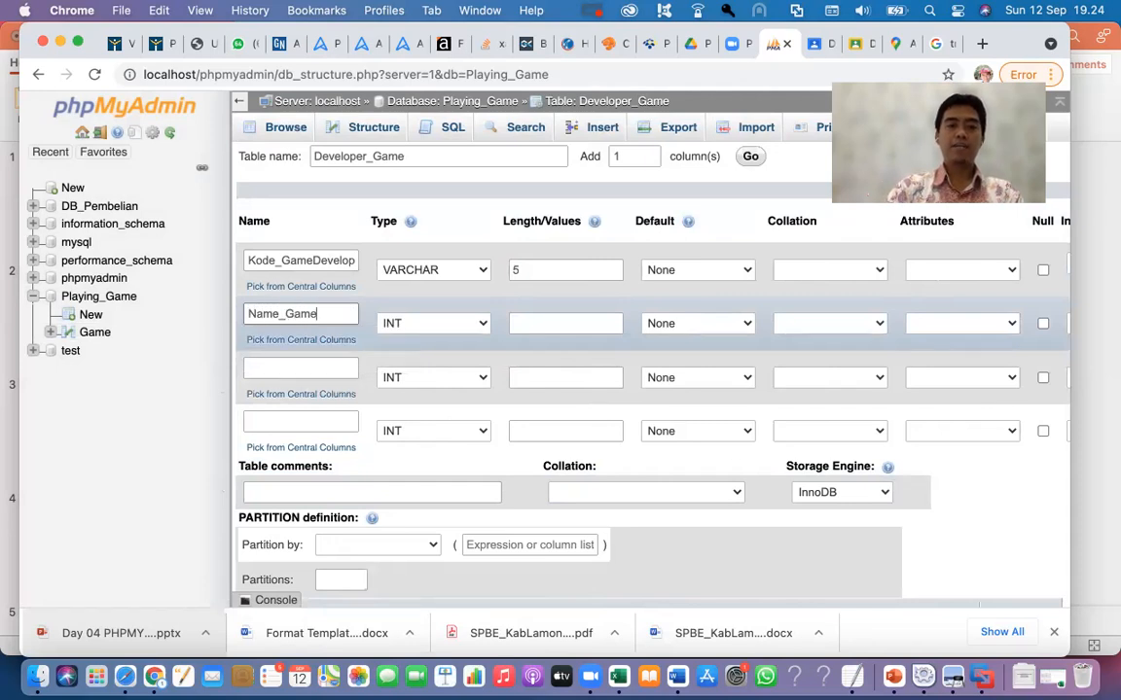
pyautogui.write('Developer')
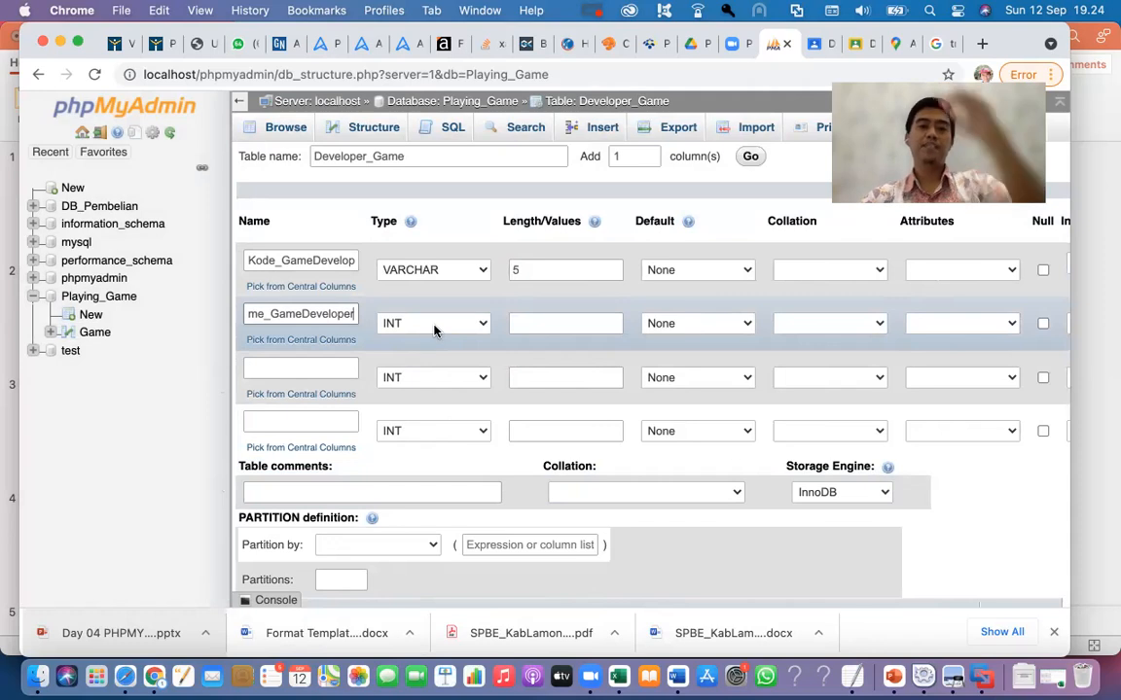
pyautogui.click(433, 326)
pyautogui.click(427, 343)
pyautogui.click(544, 317)
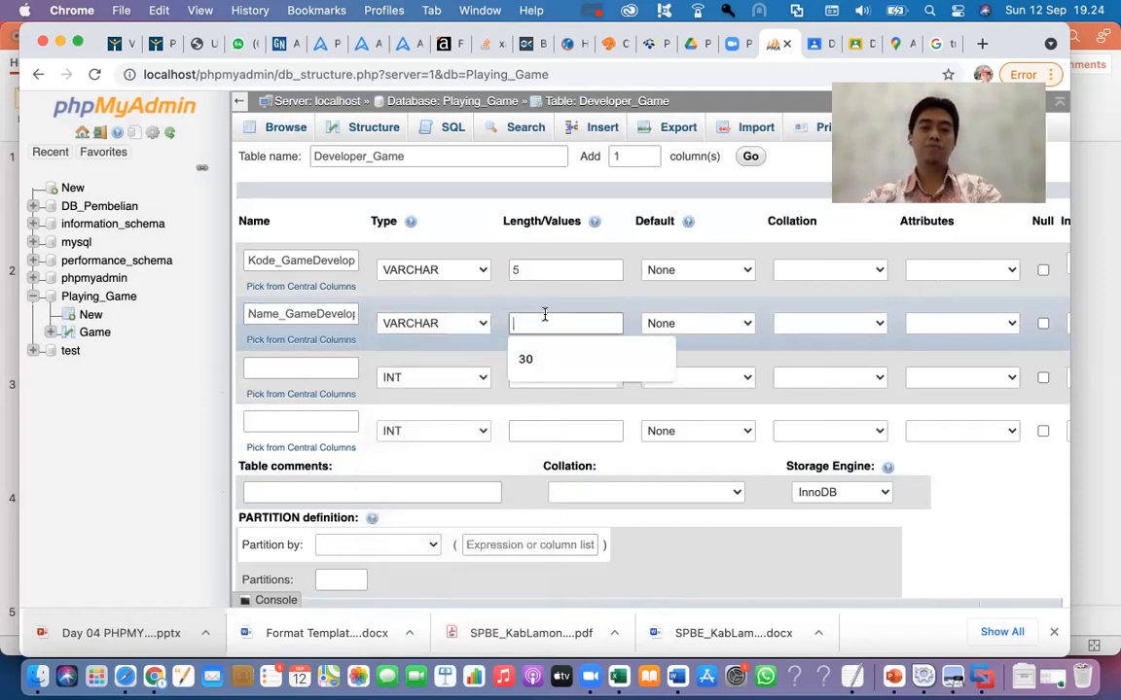
pyautogui.write('30')
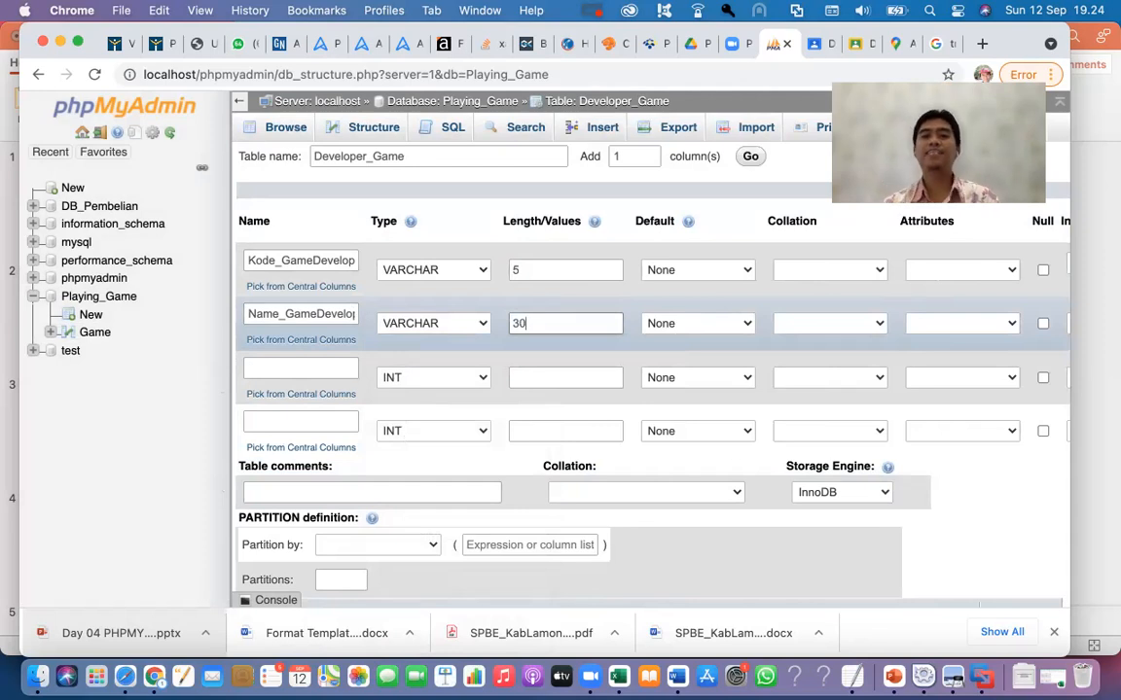
# Define the third column as TahunBerdiri_GameDeveloper with type INT and length 4.
pyautogui.click(306, 365)
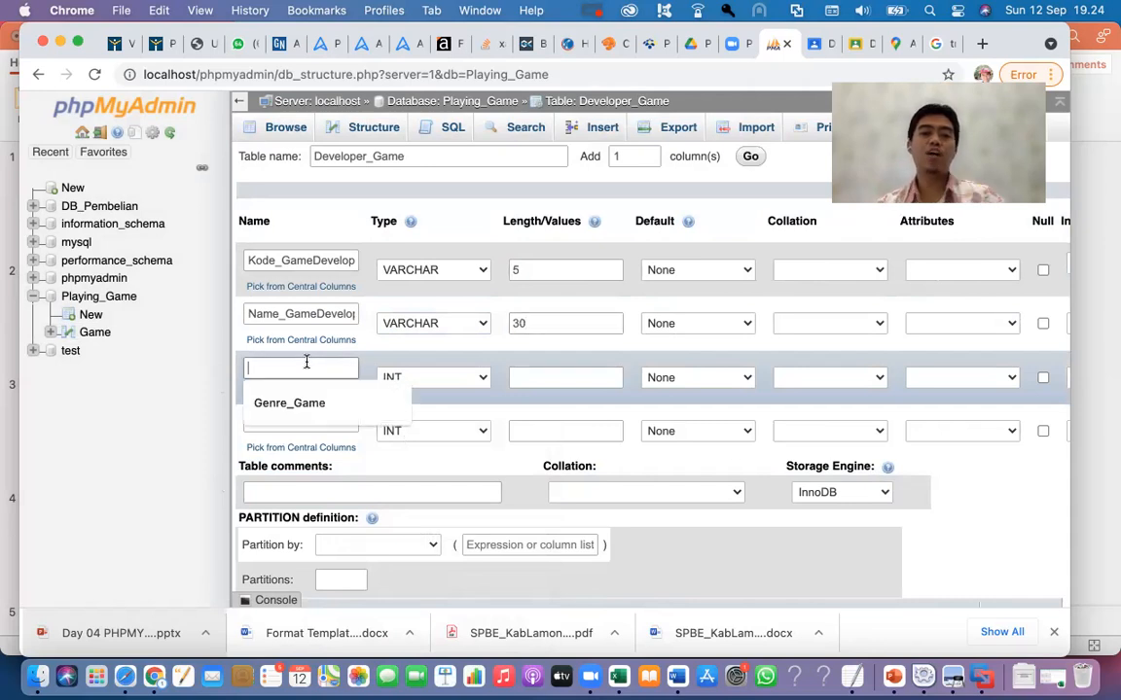
pyautogui.write('Tahun')
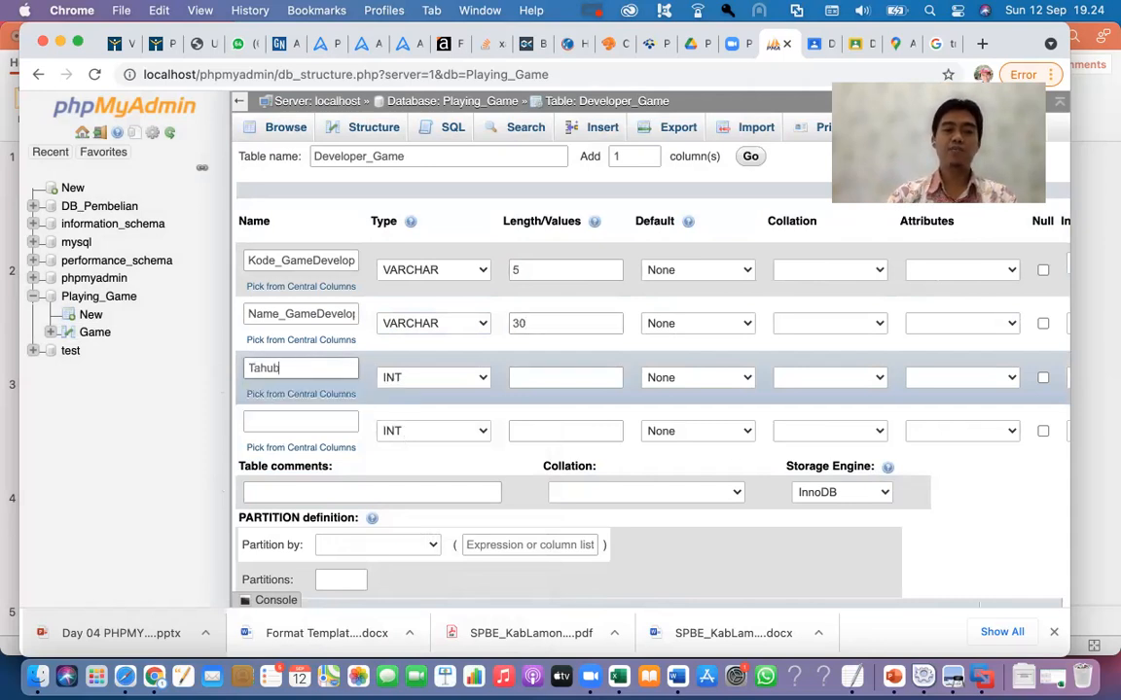
pyautogui.write('Berdir')
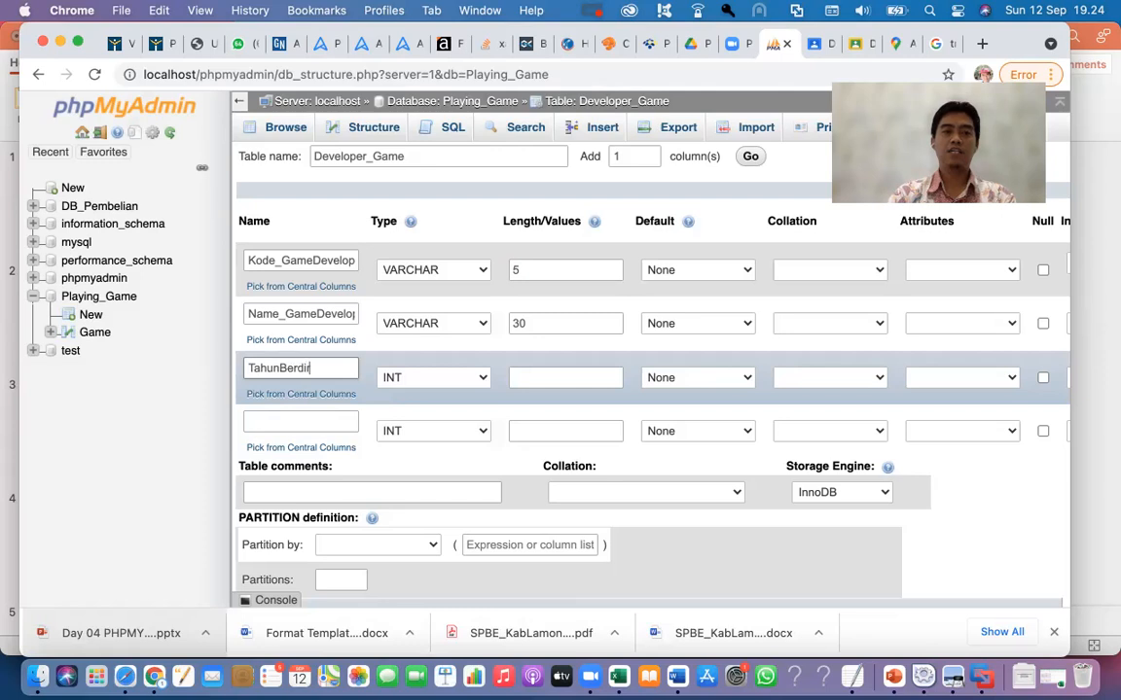
pyautogui.write('i_GameDeveloper')
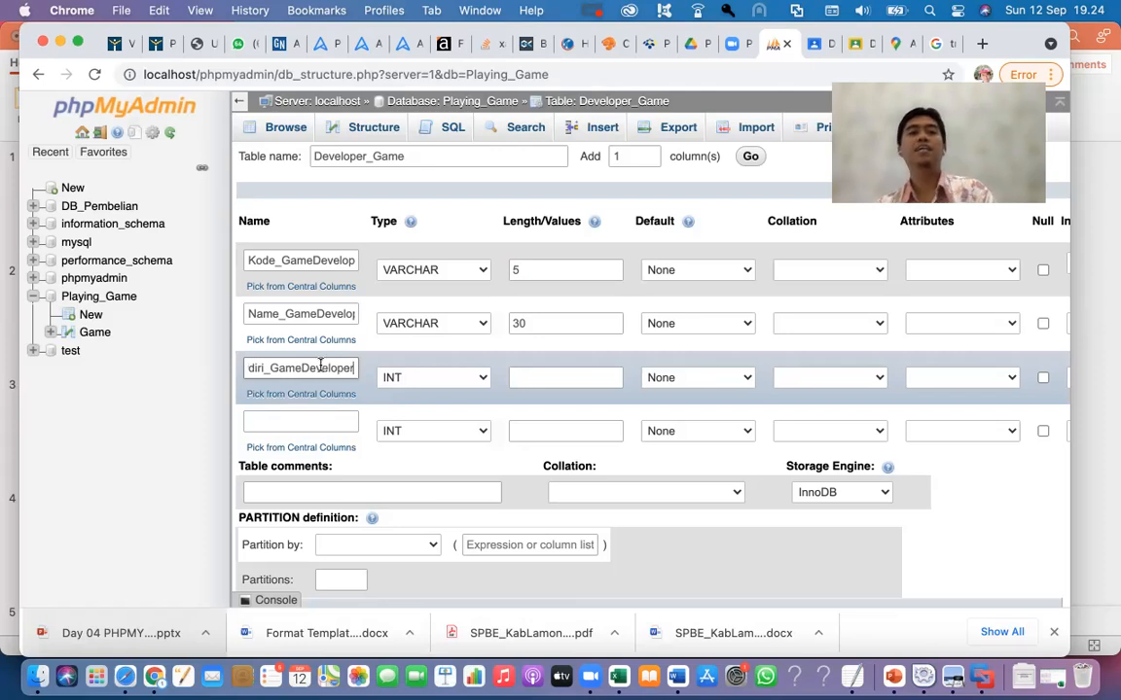
pyautogui.click(424, 379)
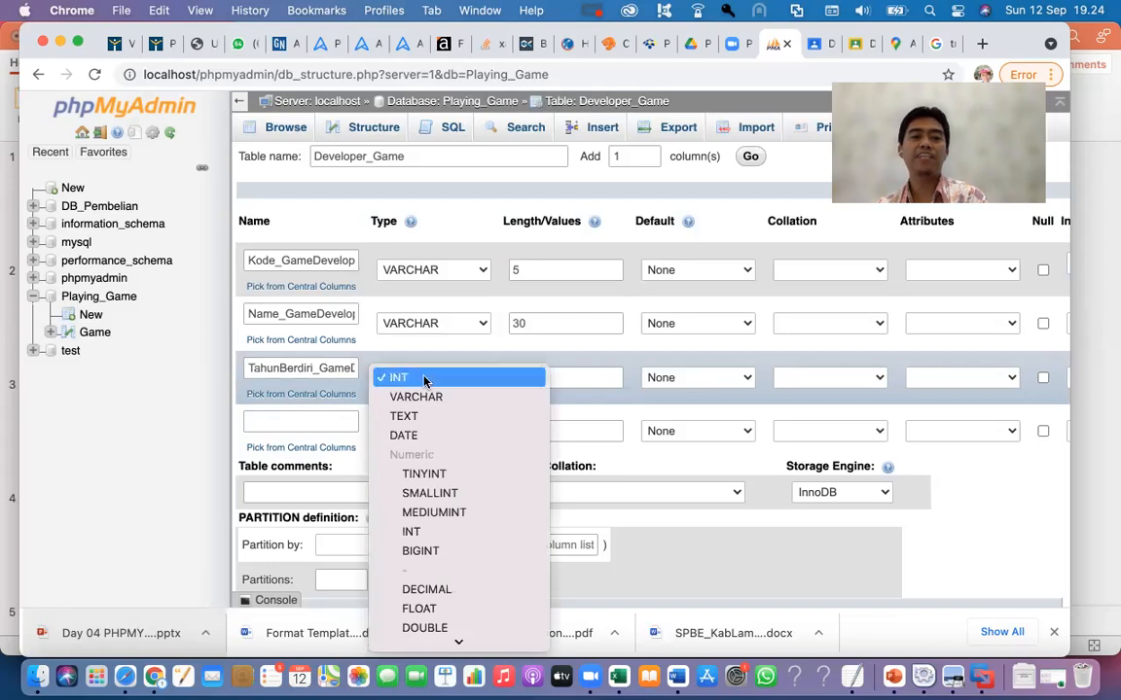
pyautogui.click(424, 379)
pyautogui.click(550, 378)
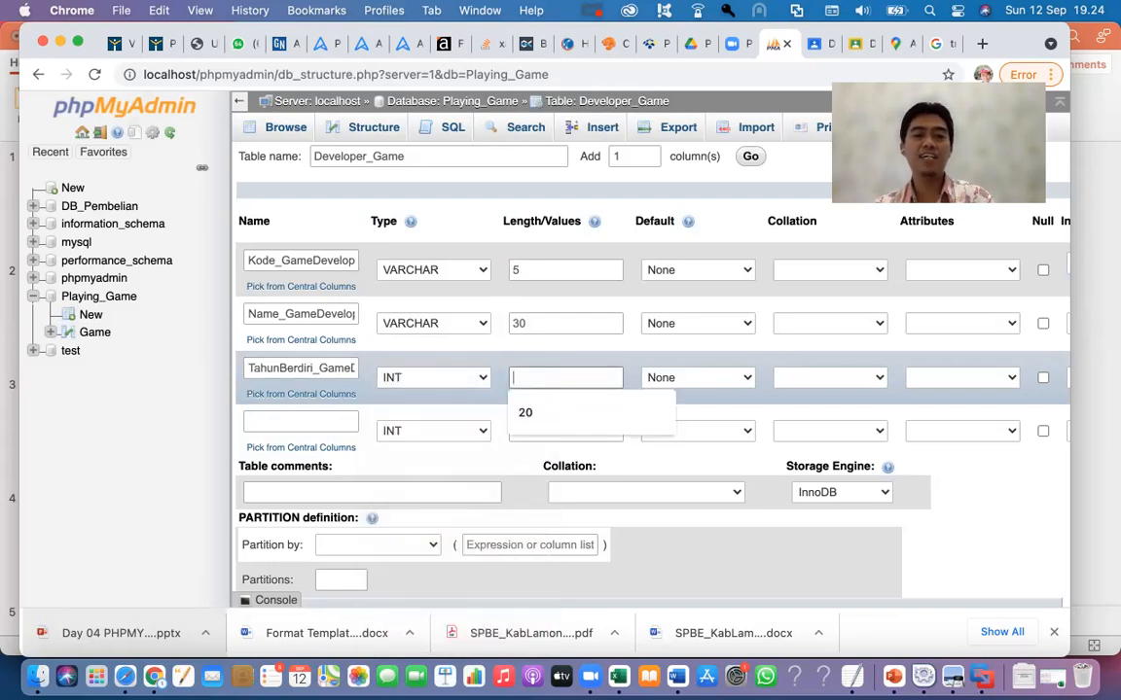
pyautogui.write('4')
# Define the fourth column as Negara_GameDeveloper with type VARCHAR and length 20.
pyautogui.click(336, 416)
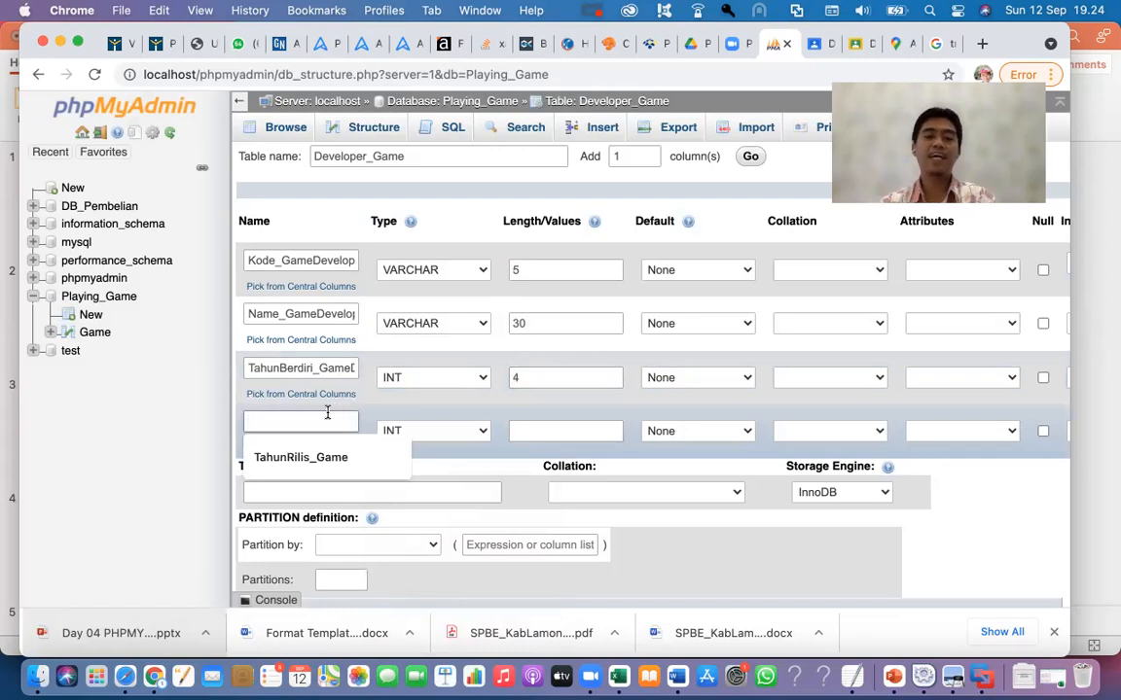
pyautogui.write('Negara_')
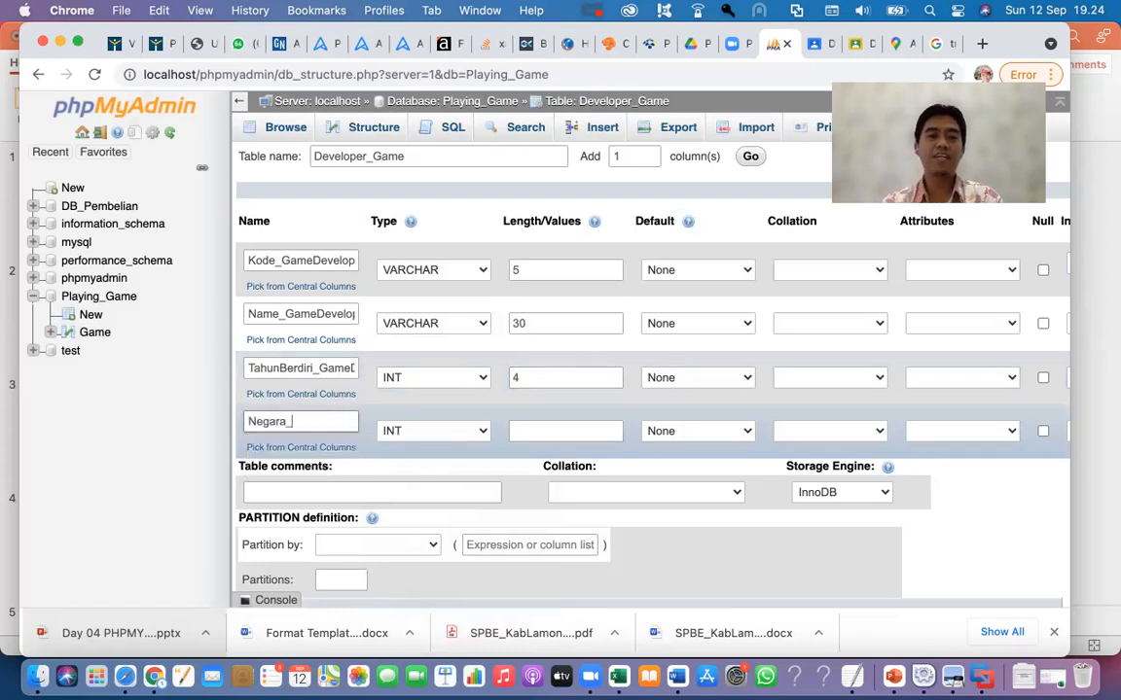
pyautogui.write('GameDeveloper')
pyautogui.click(418, 434)
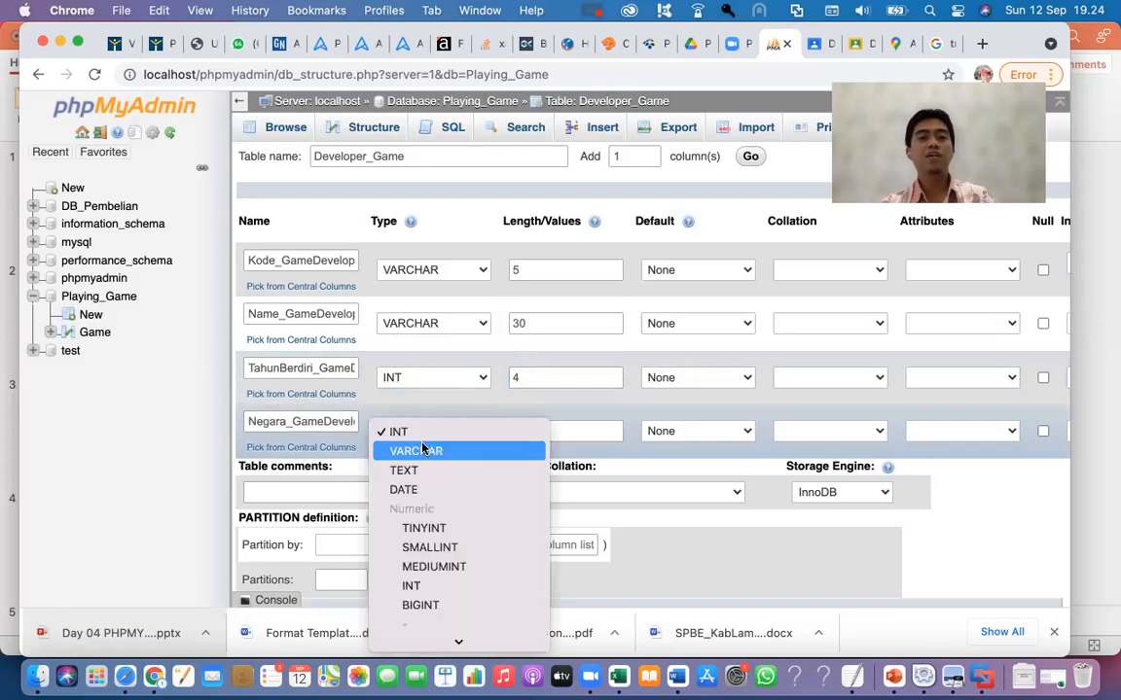
pyautogui.click(422, 451)
pyautogui.click(558, 433)
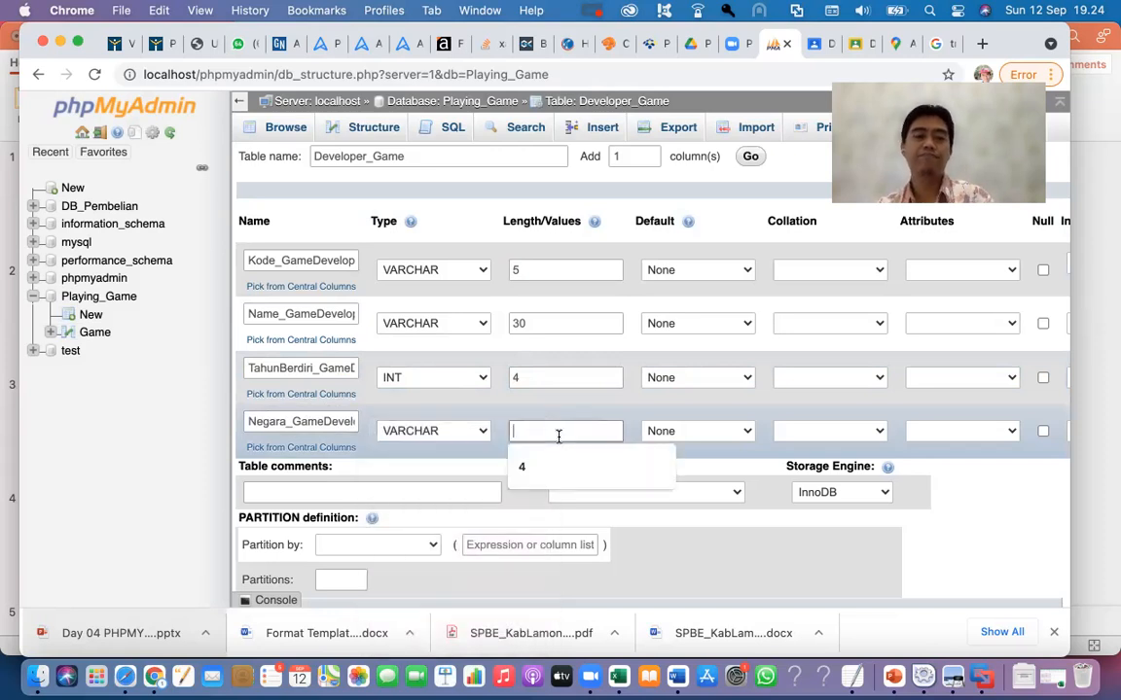
pyautogui.write('20')
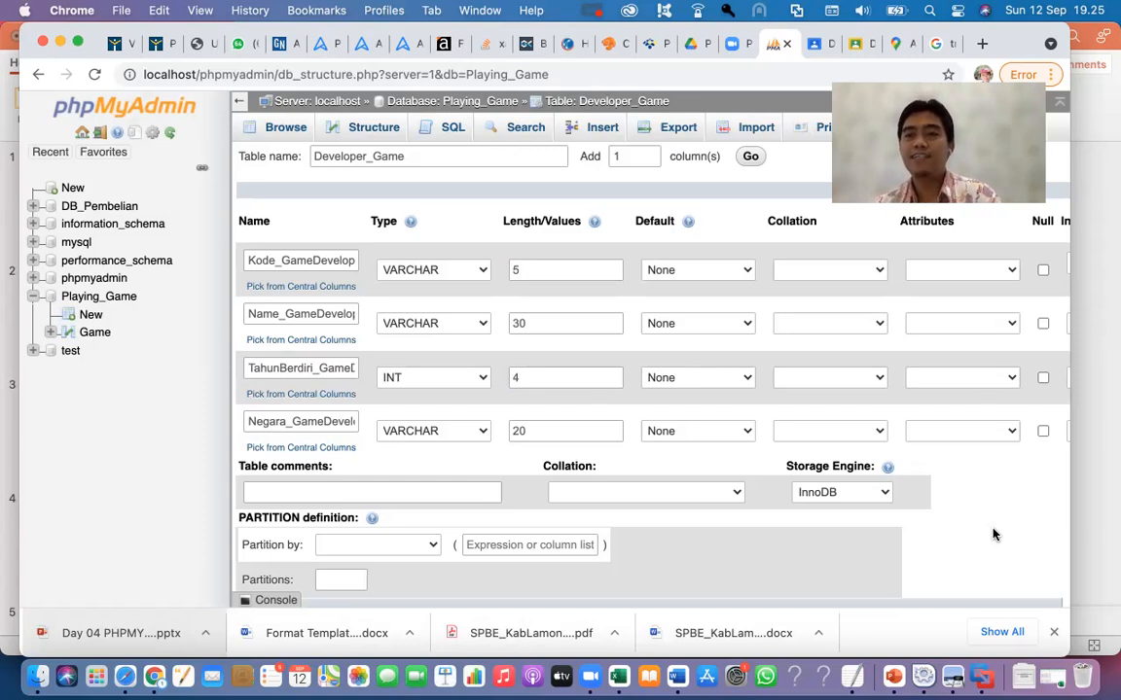
pyautogui.scroll(-2, 995, 533)
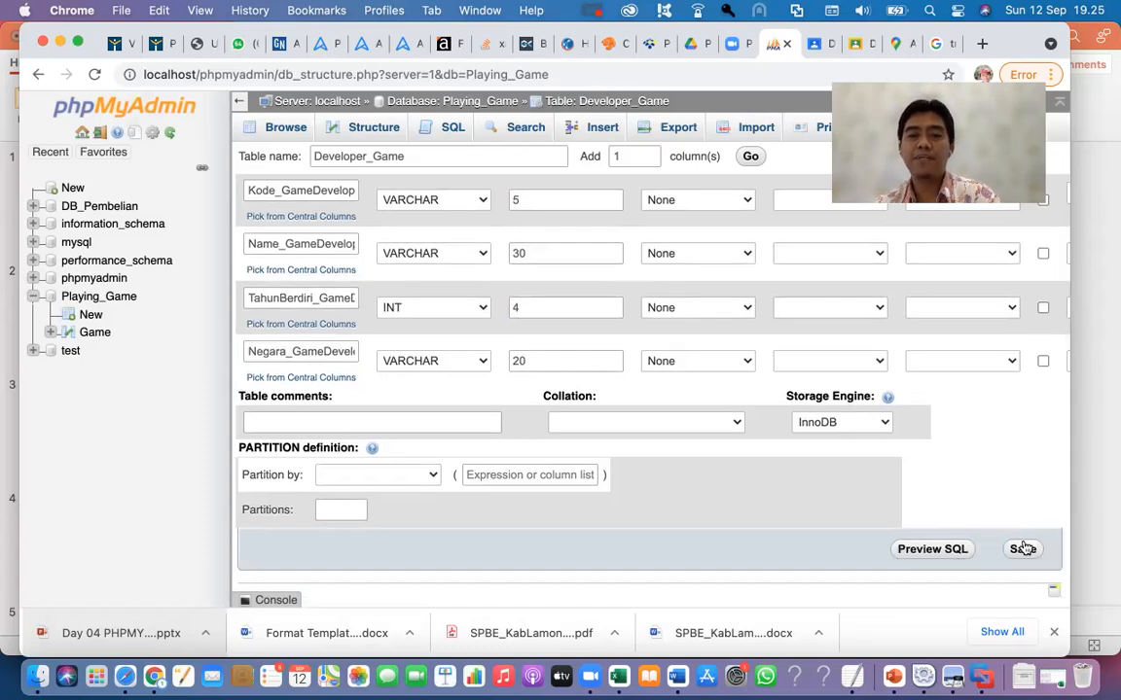
# Save the Developer_Game table and browse both it and the Game table to check their columns.
pyautogui.click(1022, 549)
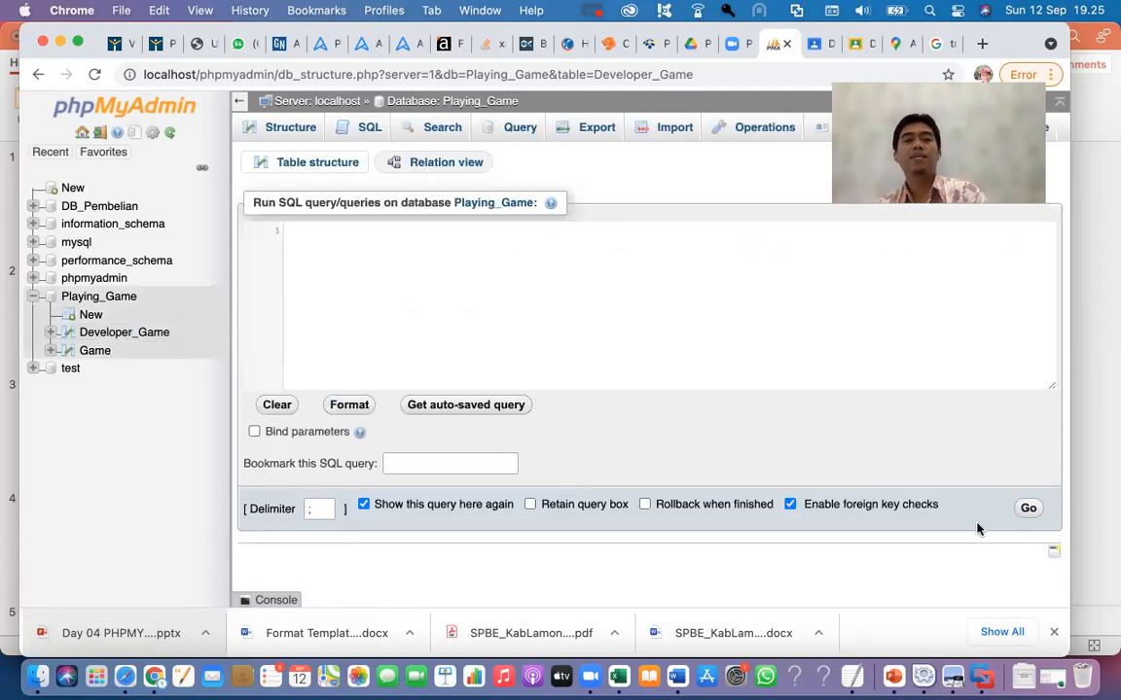
pyautogui.click(150, 335)
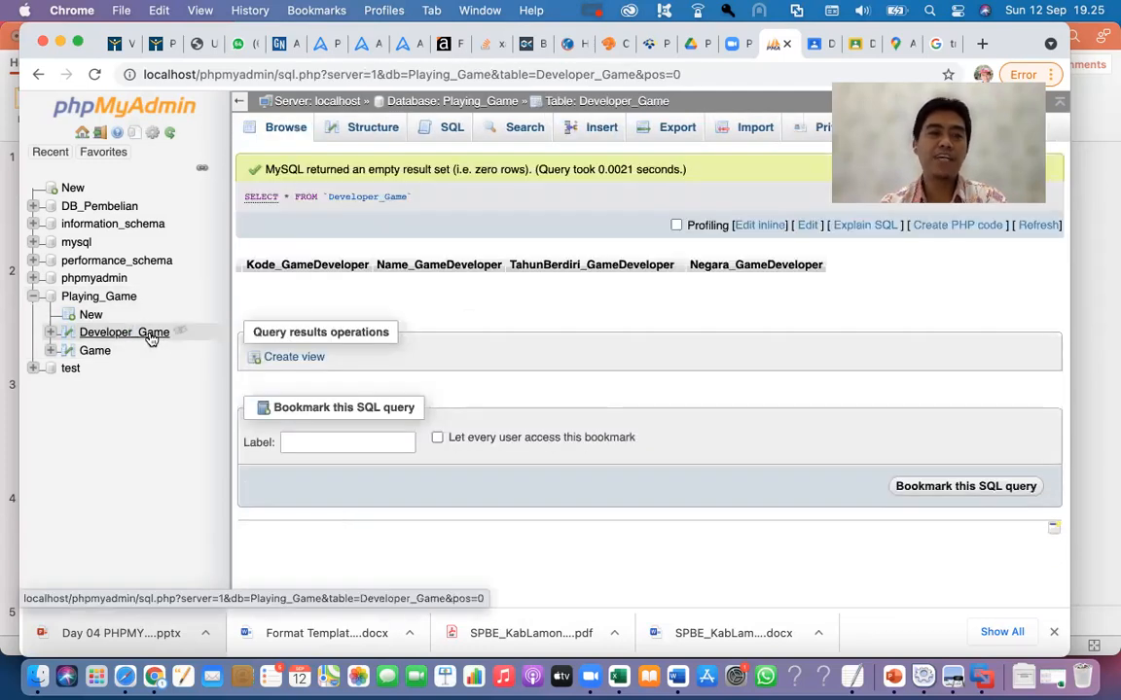
pyautogui.click(105, 352)
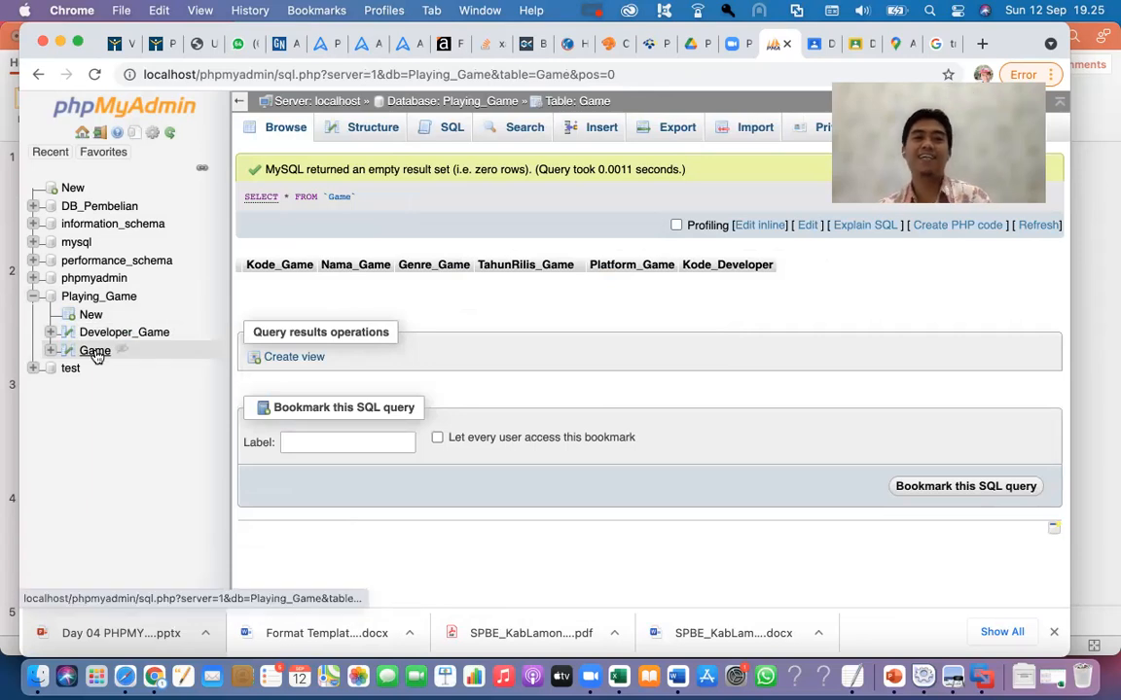
pyautogui.click(90, 316)
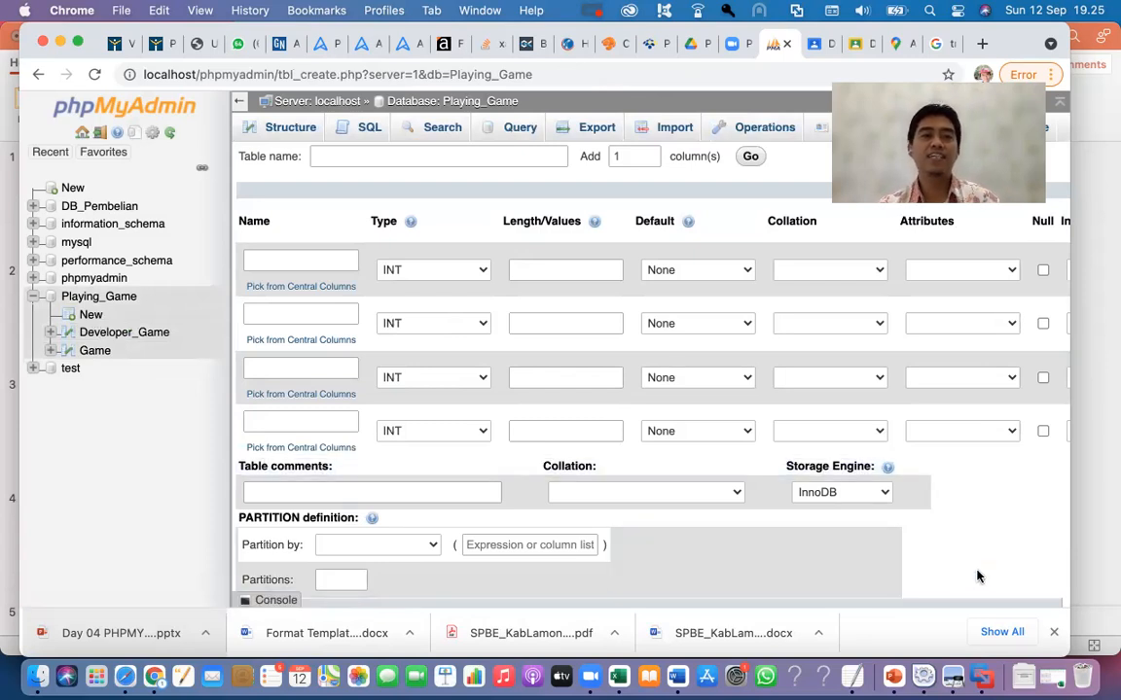
pyautogui.scroll(-2, 977, 577)
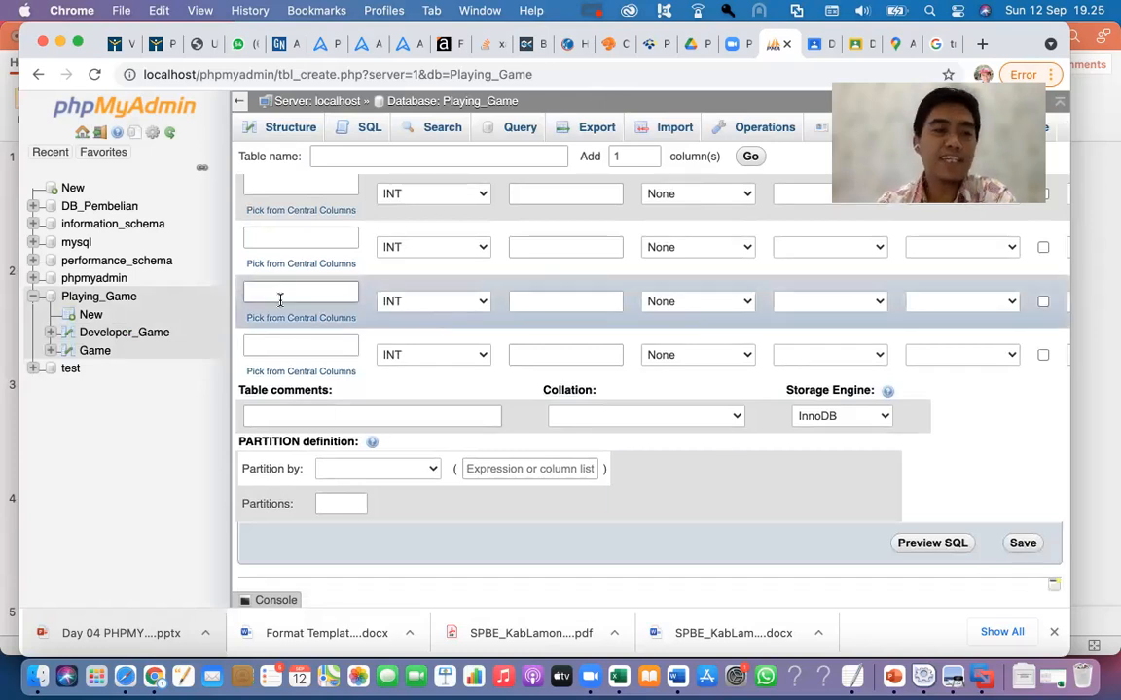
pyautogui.click(95, 351)
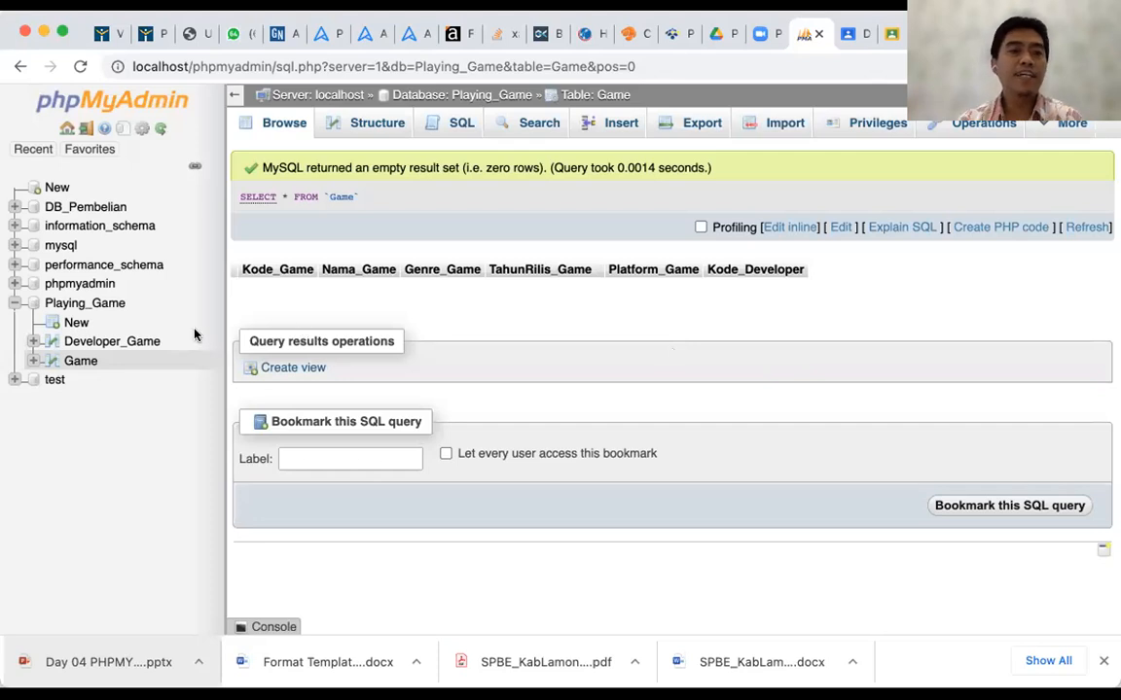
# Start inserting a new row in the Game table with Kode_Game set to G0001.
pyautogui.click(90, 358)
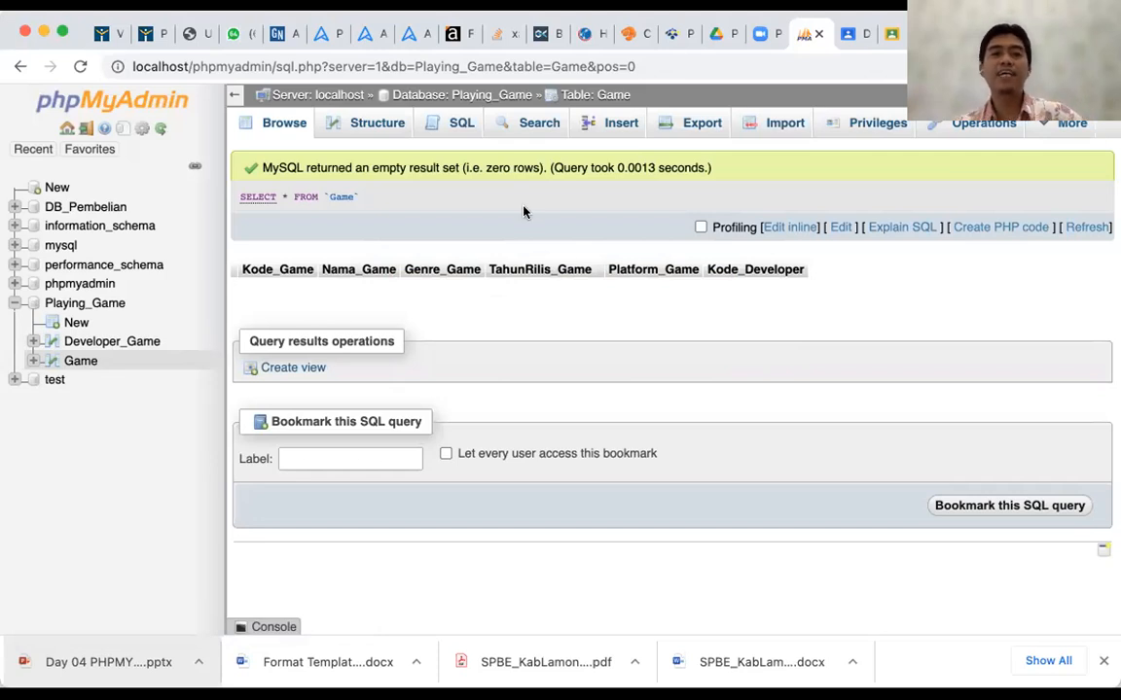
pyautogui.click(623, 127)
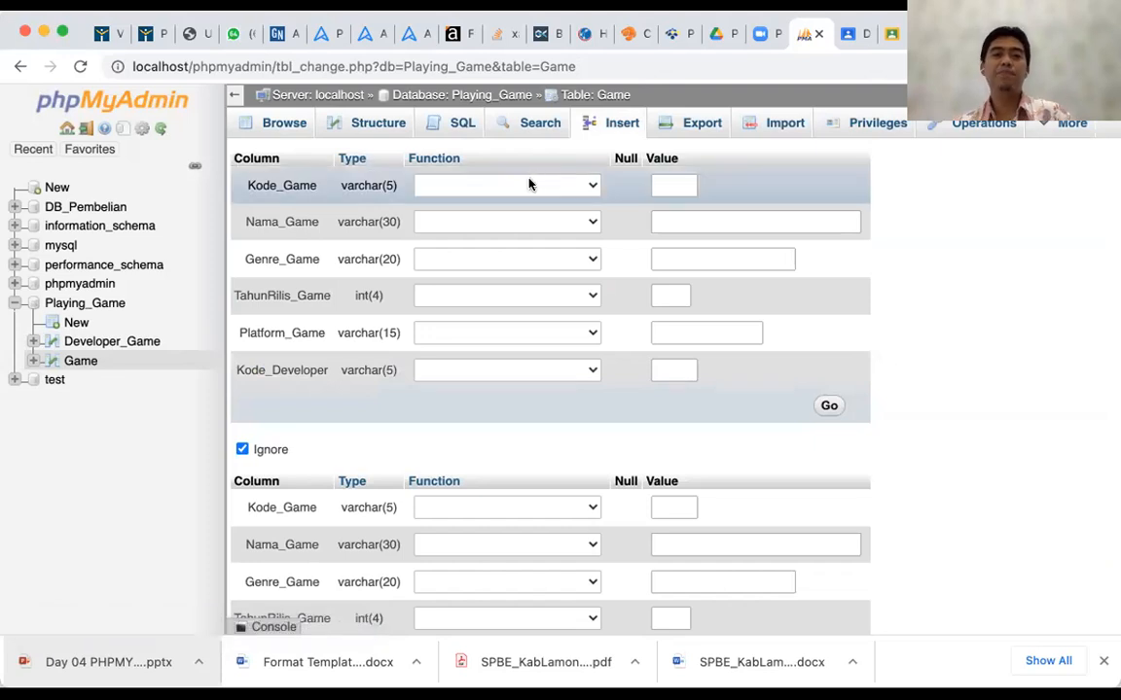
pyautogui.click(529, 184)
pyautogui.click(678, 183)
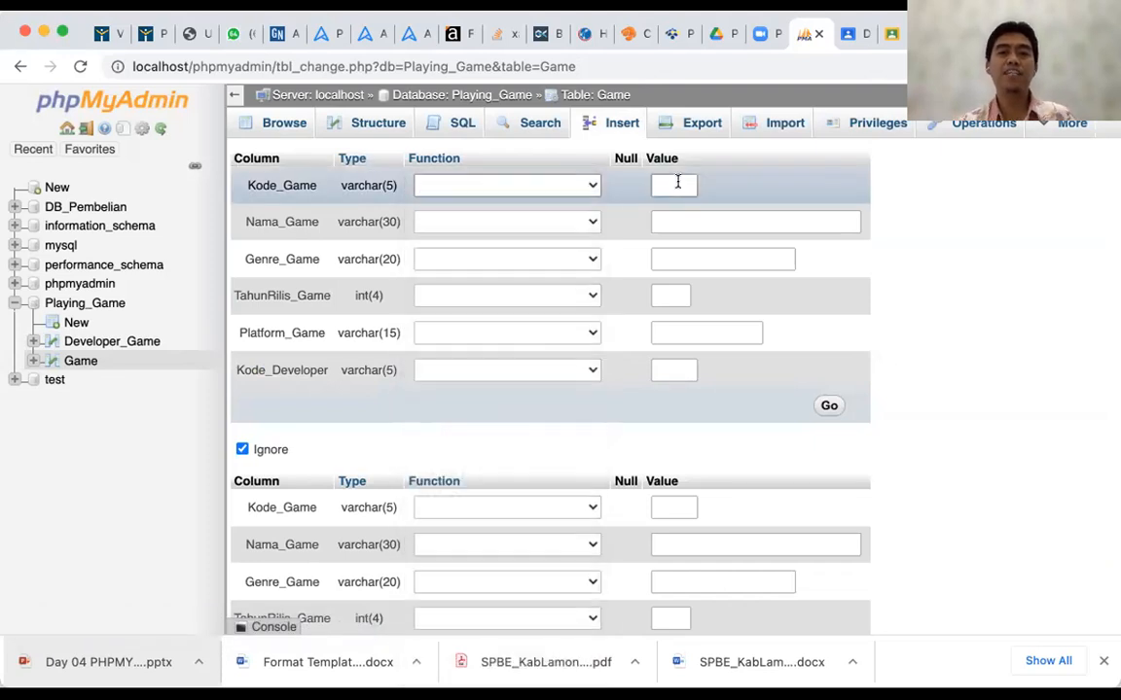
pyautogui.write('G0')
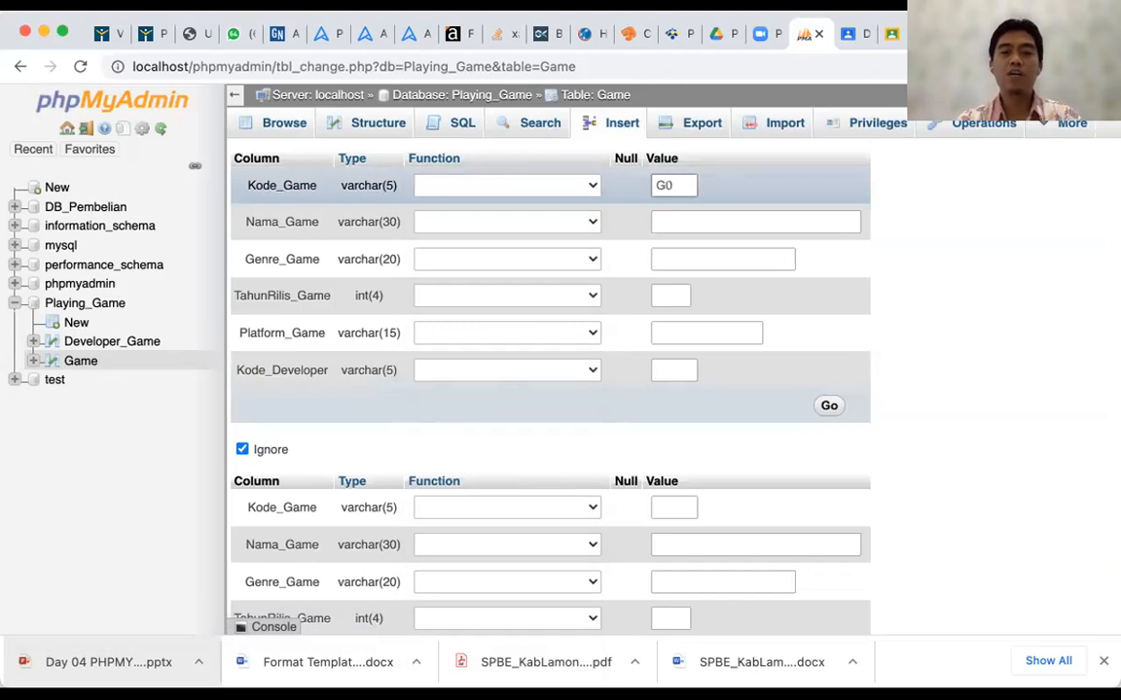
pyautogui.write('01')
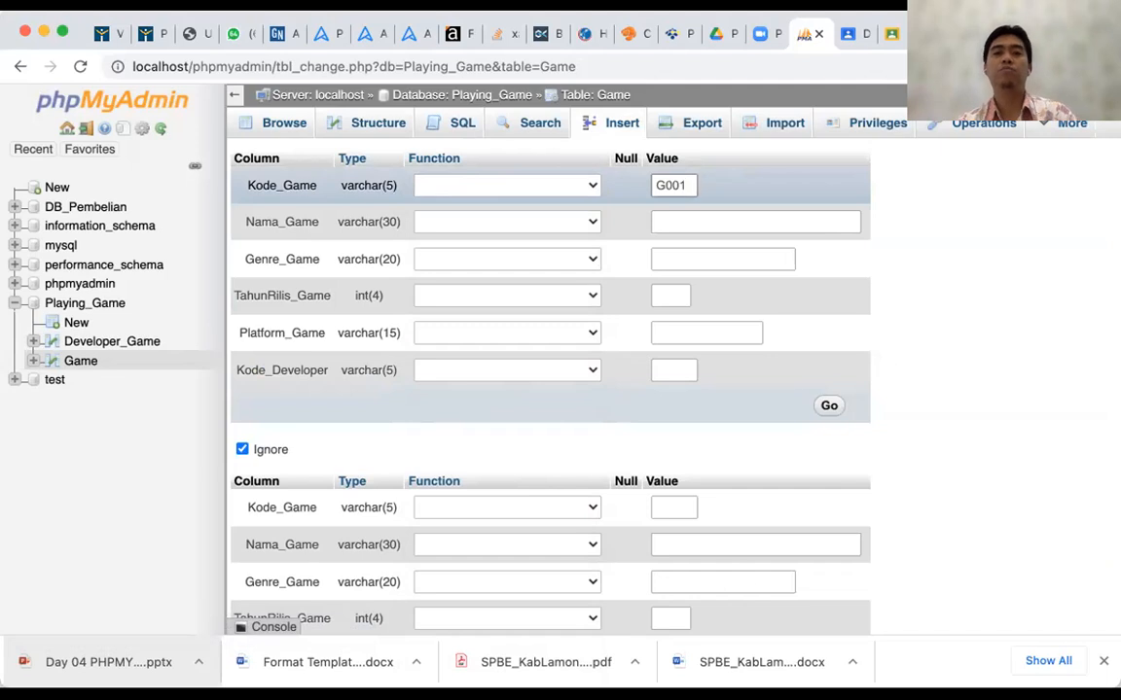
pyautogui.write('0')
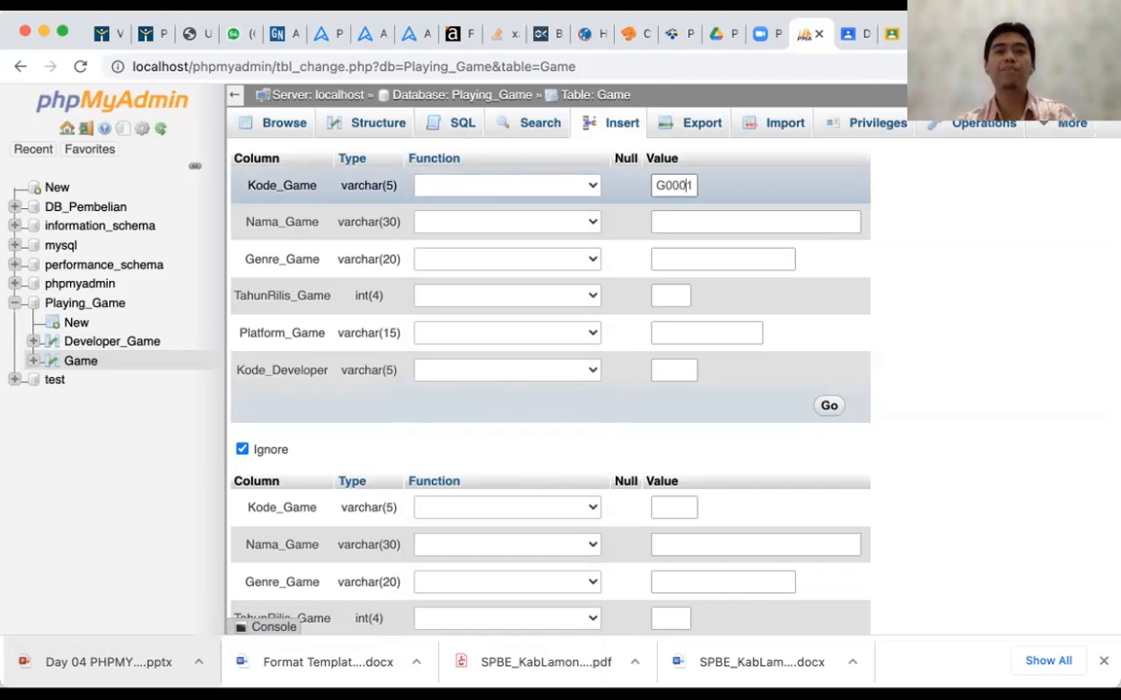
# Set the new row's Nama_Game to "Mysterious Forum & 7 Rumors".
pyautogui.click(670, 222)
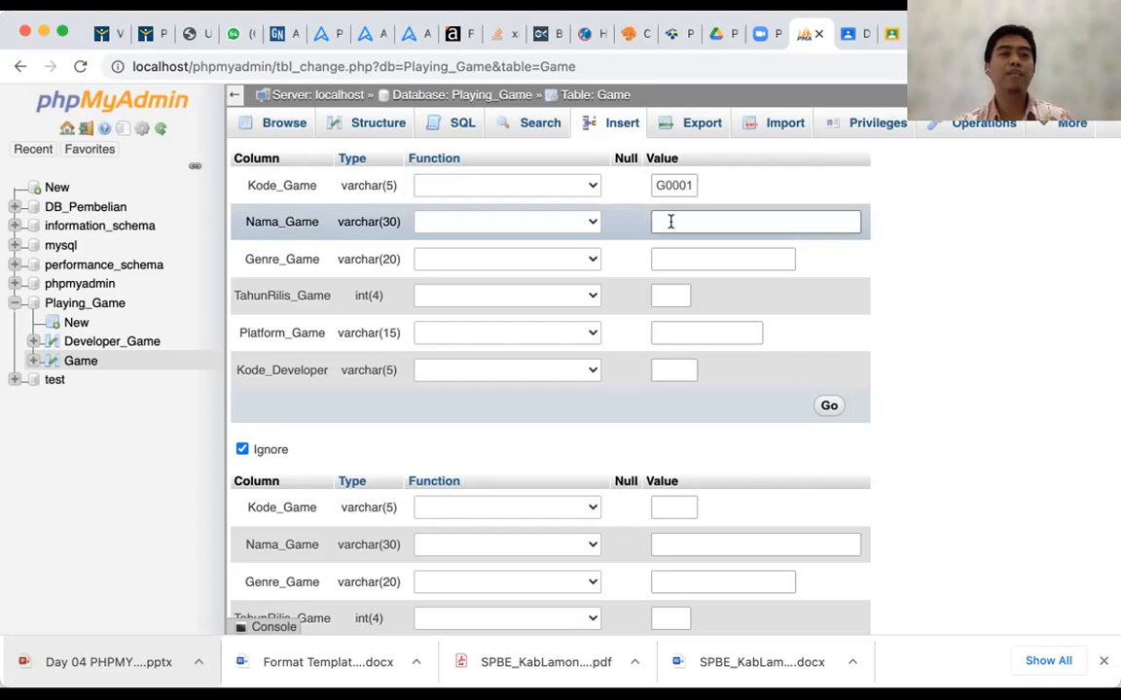
pyautogui.click(660, 220)
pyautogui.write('M')
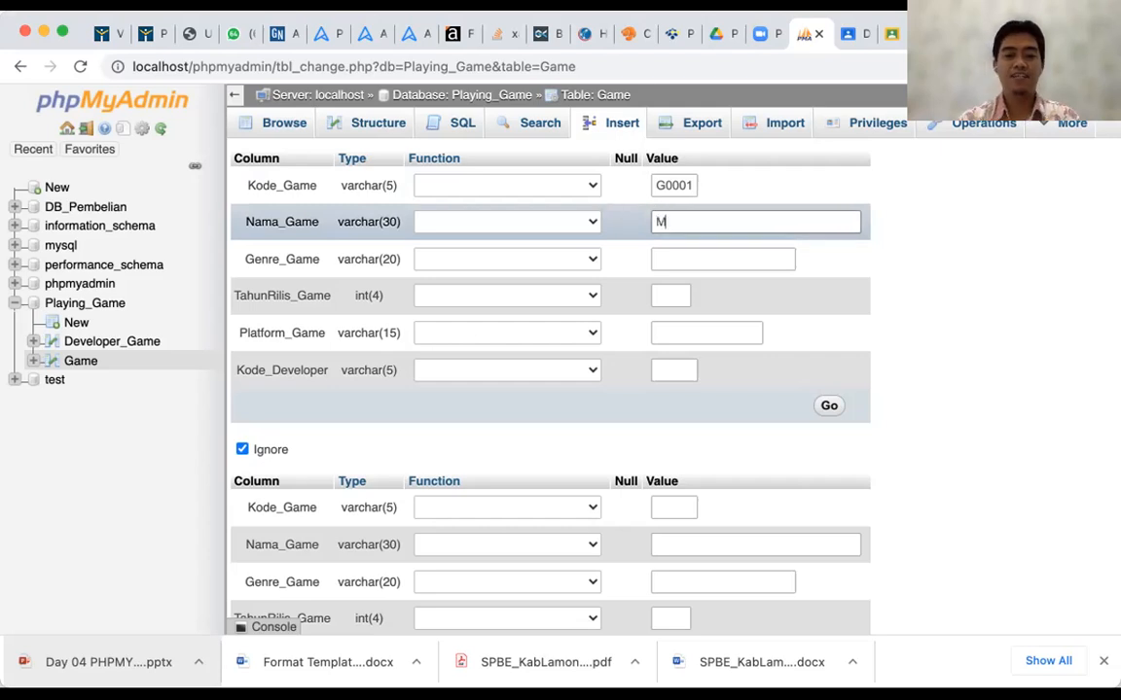
pyautogui.write('ysterious ')
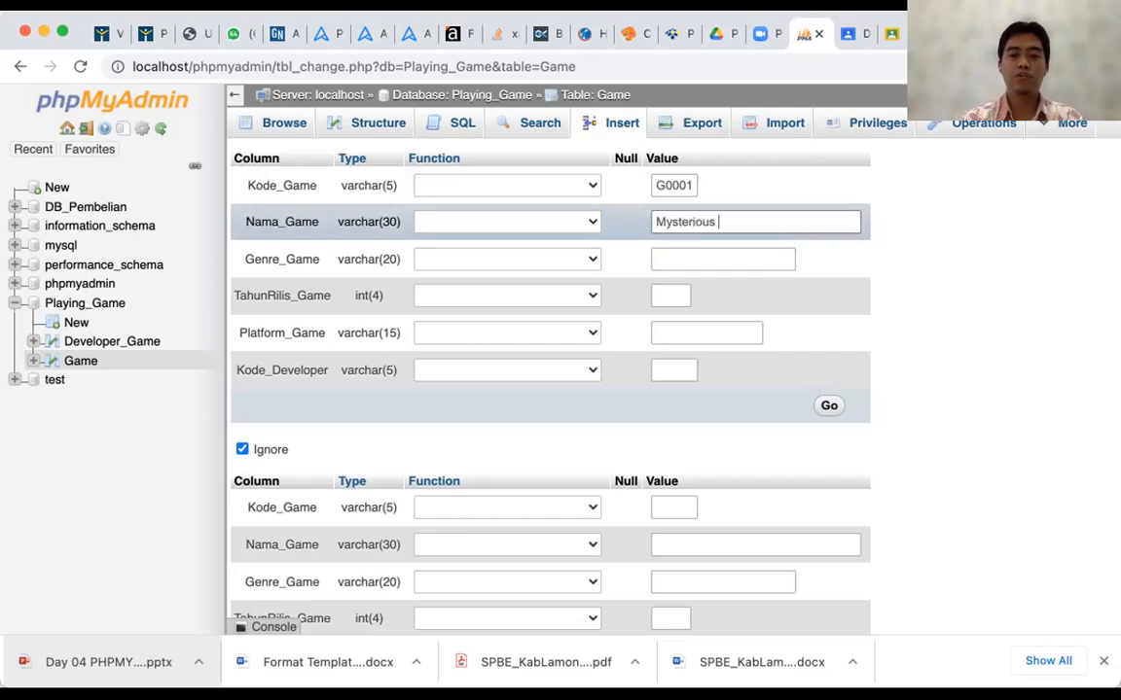
pyautogui.write('Forum')
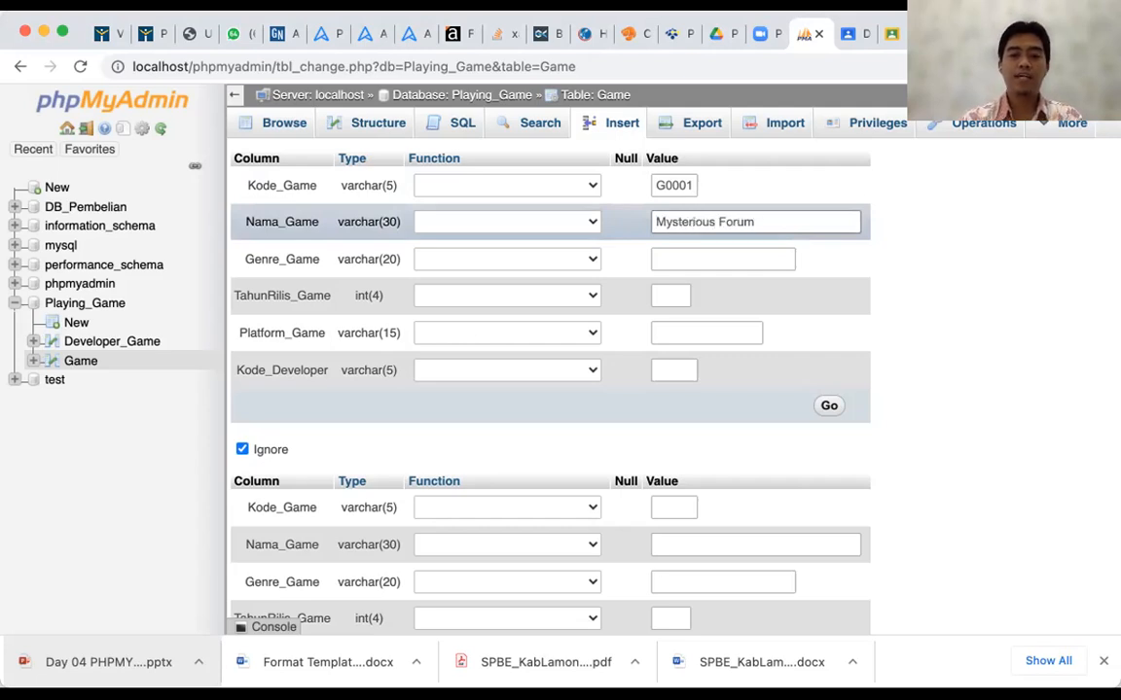
pyautogui.write(' & 7 RUmo')
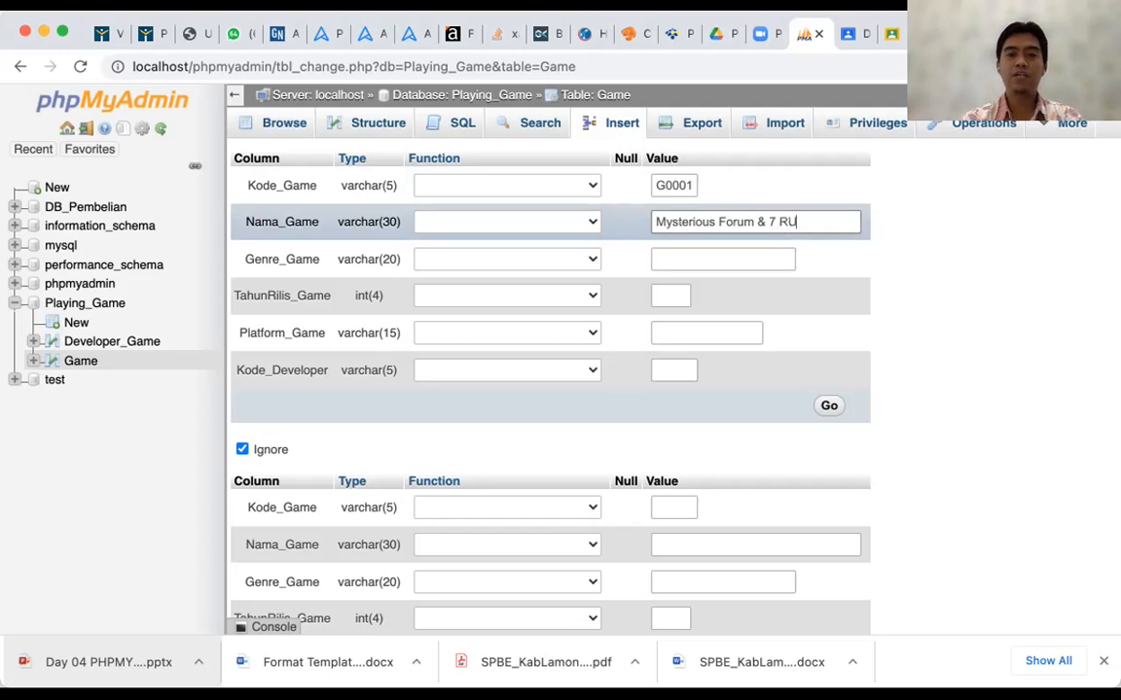
pyautogui.press('BackSpace')
pyautogui.press('BackSpace')
pyautogui.press('BackSpace')
pyautogui.write('umors')
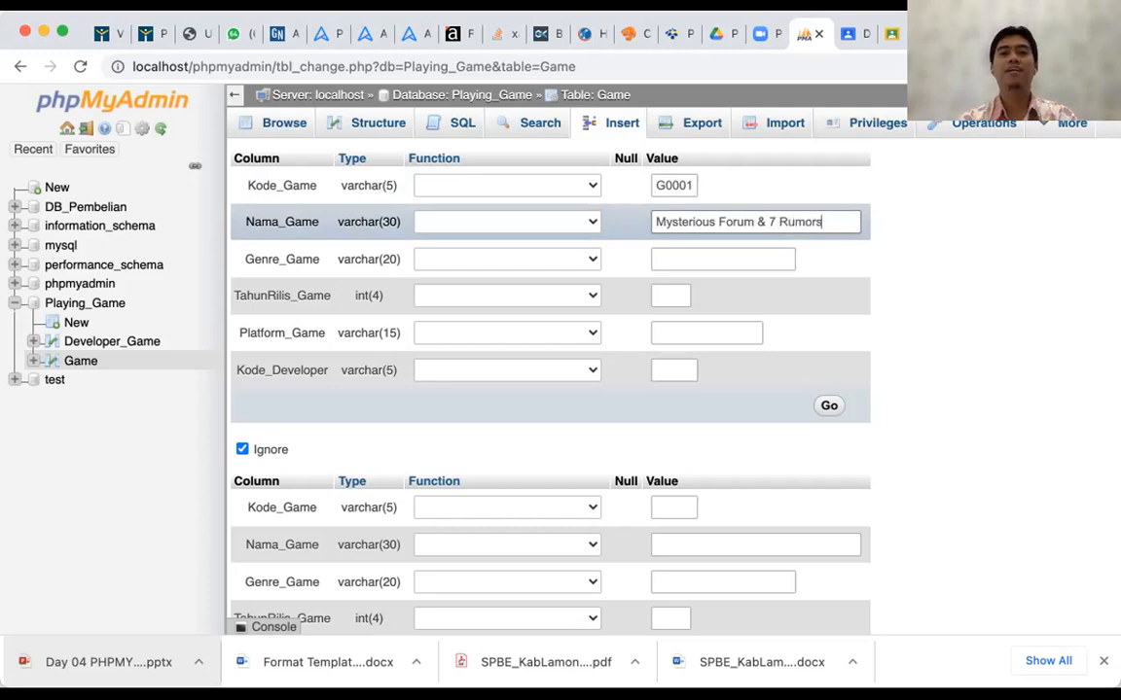
# Fill in Genre_Game as Visual Novel, TahunRilis_Game as 2018 and Platform_Game as Android.
pyautogui.click(710, 253)
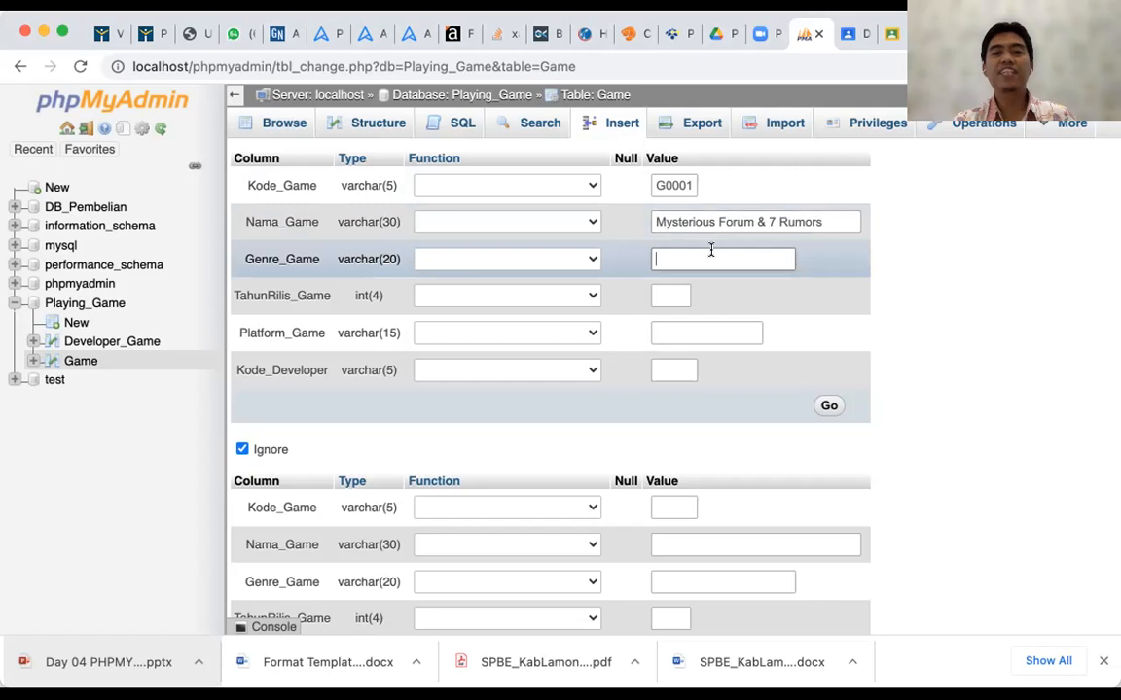
pyautogui.write('Visual')
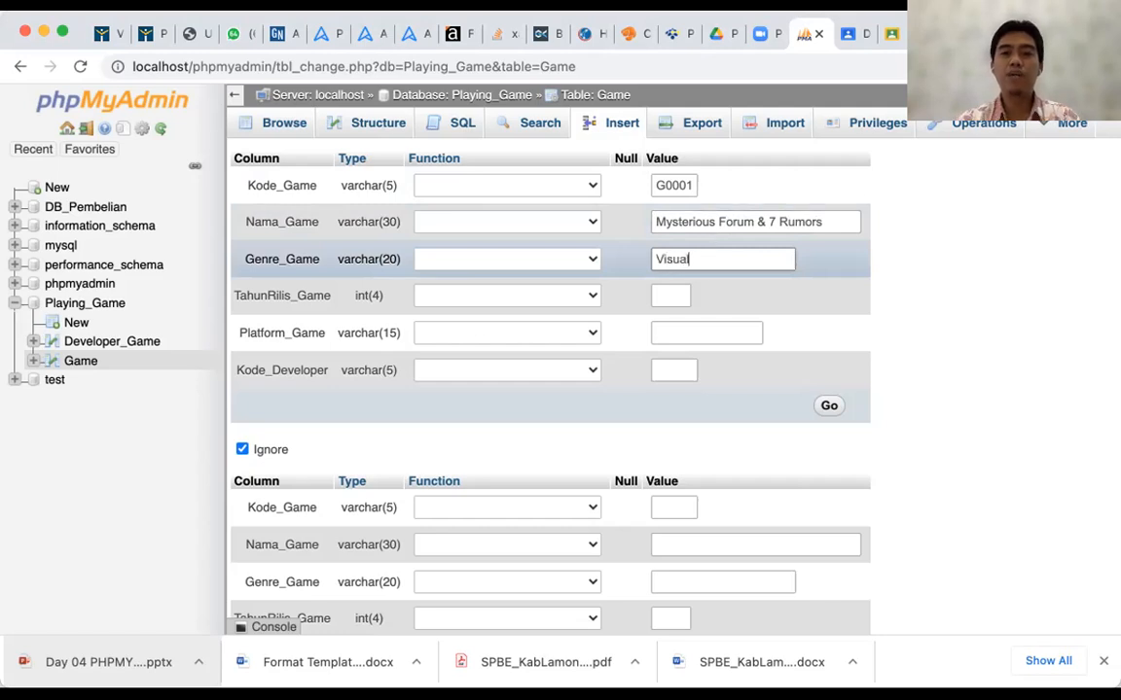
pyautogui.write(' Novel')
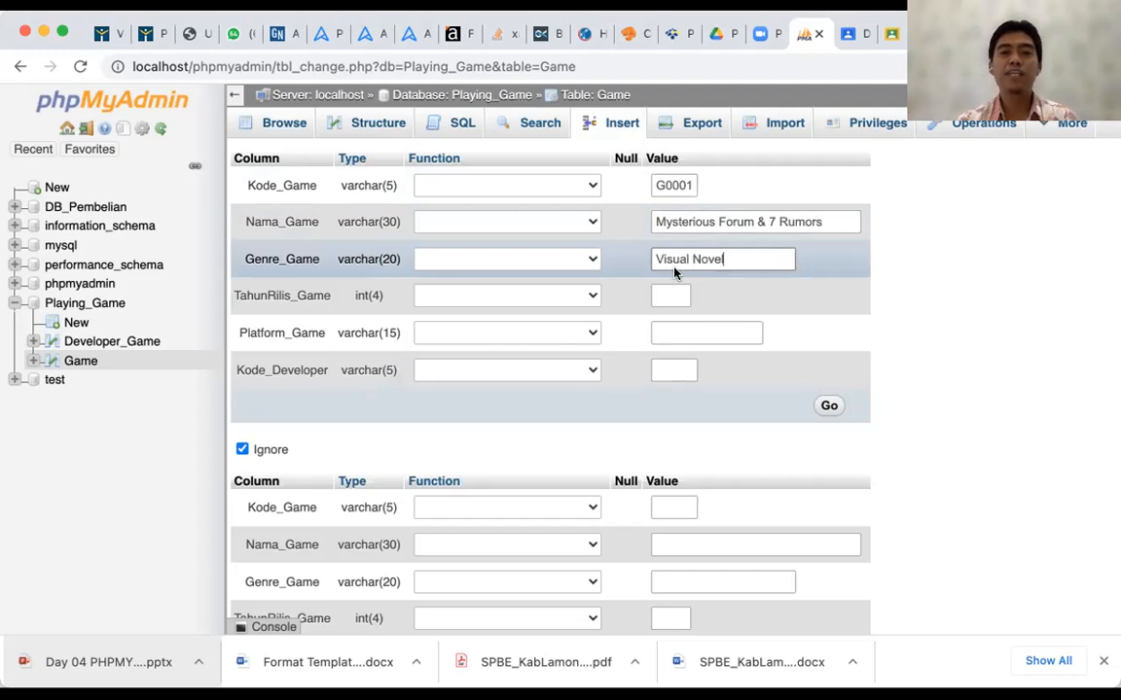
pyautogui.click(670, 295)
pyautogui.write('2018')
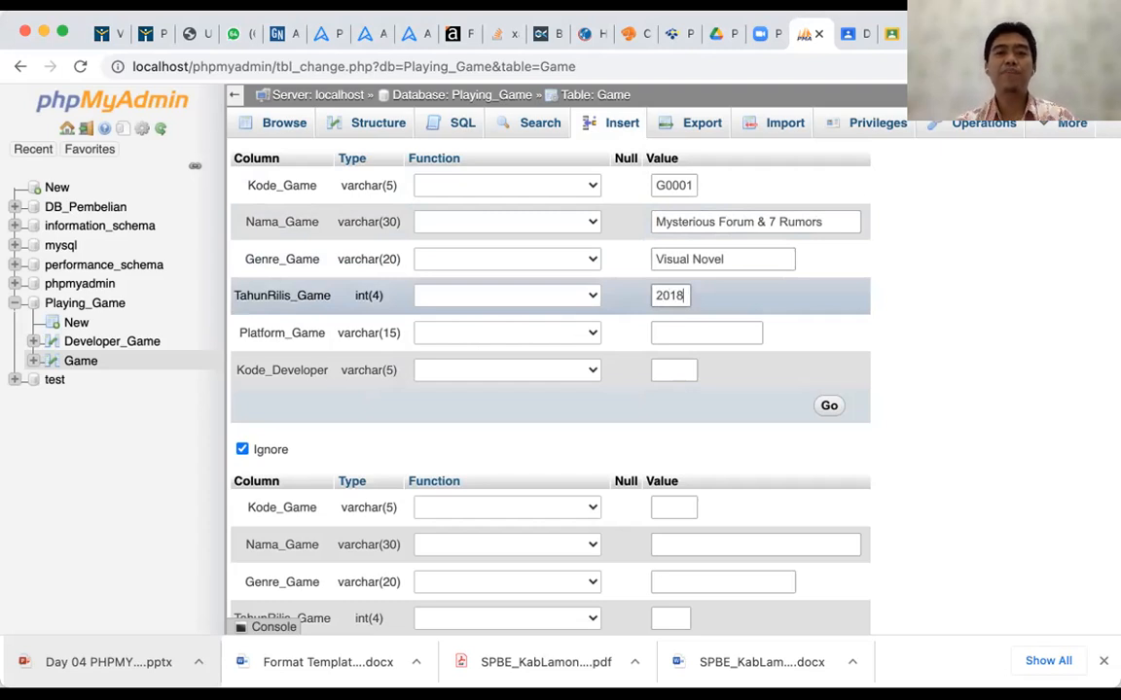
pyautogui.click(669, 330)
pyautogui.write('Android')
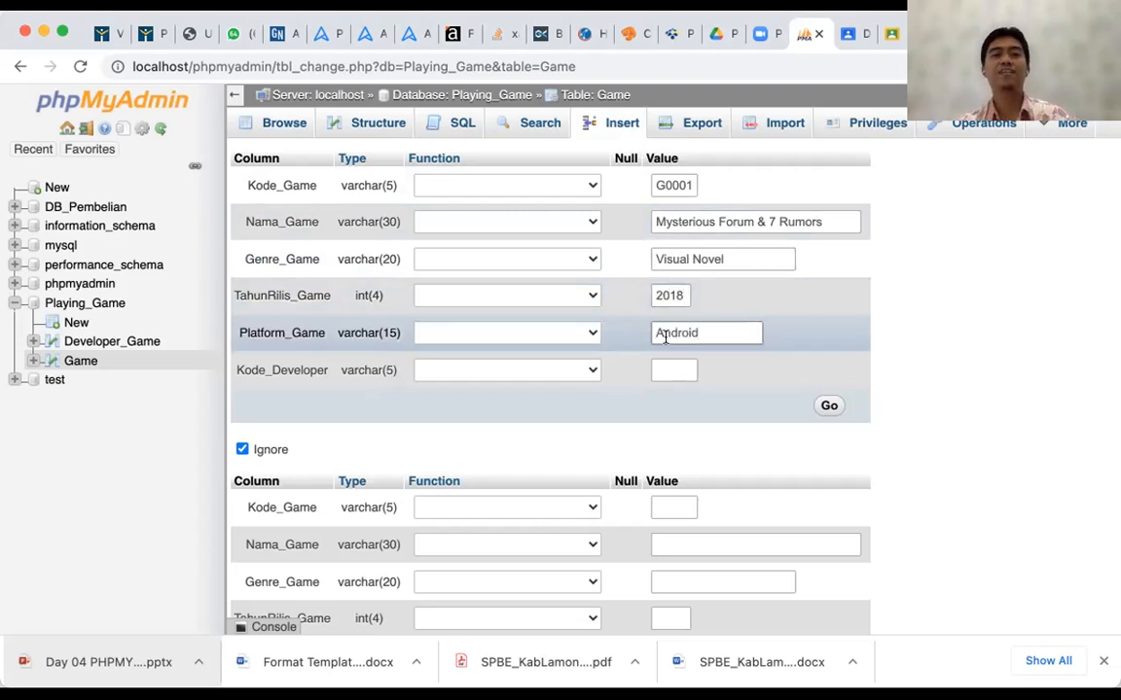
# Set Kode_Developer to D001 and insert the row into the Game table.
pyautogui.click(661, 371)
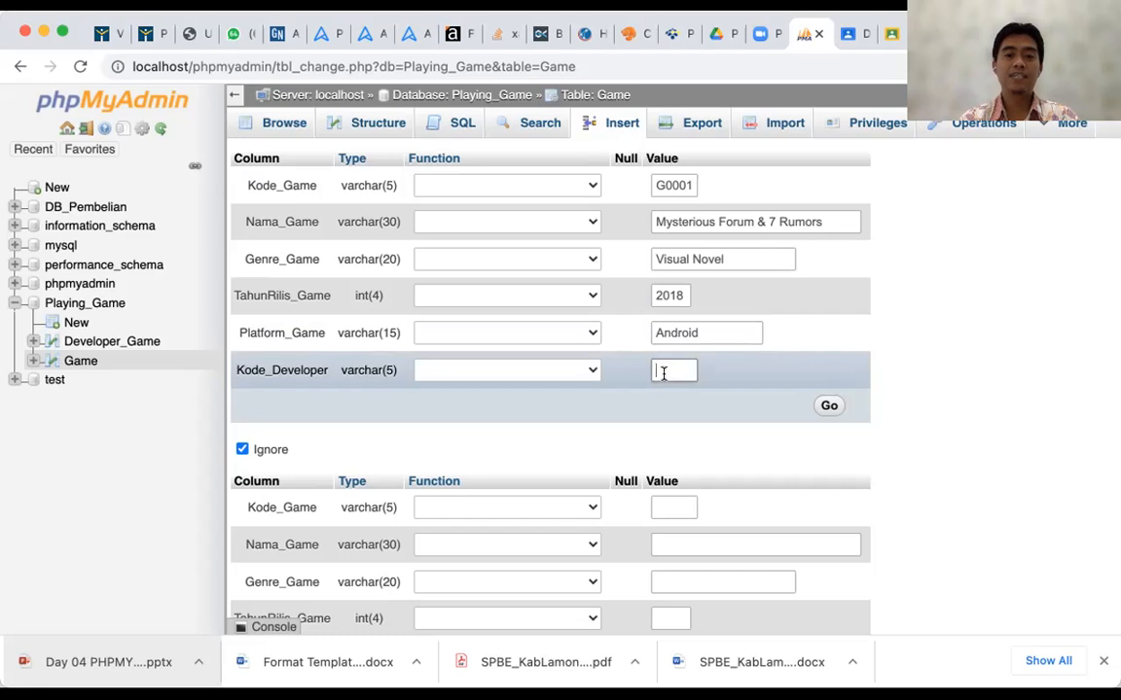
pyautogui.click(663, 372)
pyautogui.write('D001')
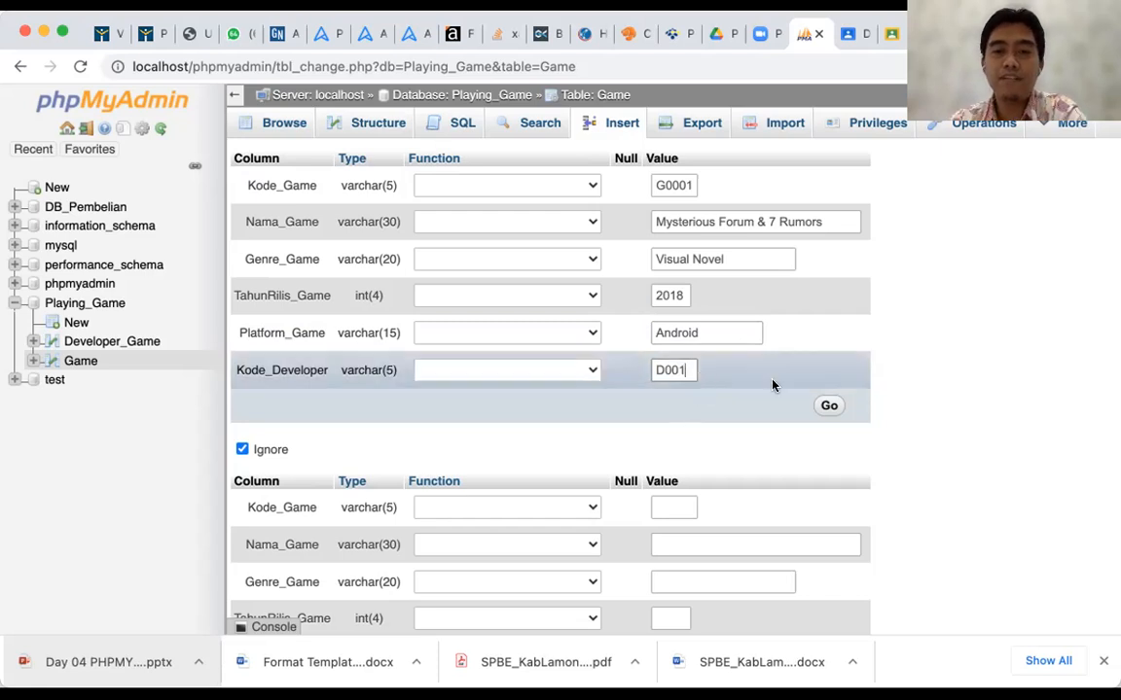
pyautogui.click(829, 407)
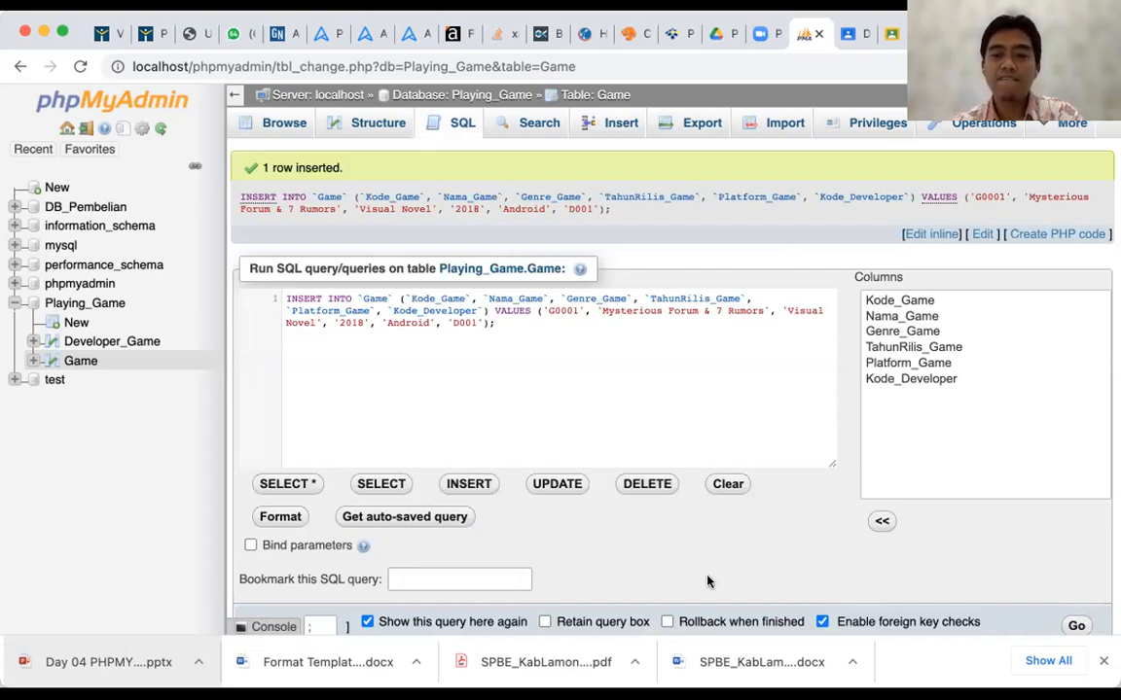
# Try to run the INSERT statement for game G0001 a second time and read the response.
pyautogui.scroll(-2, 707, 581)
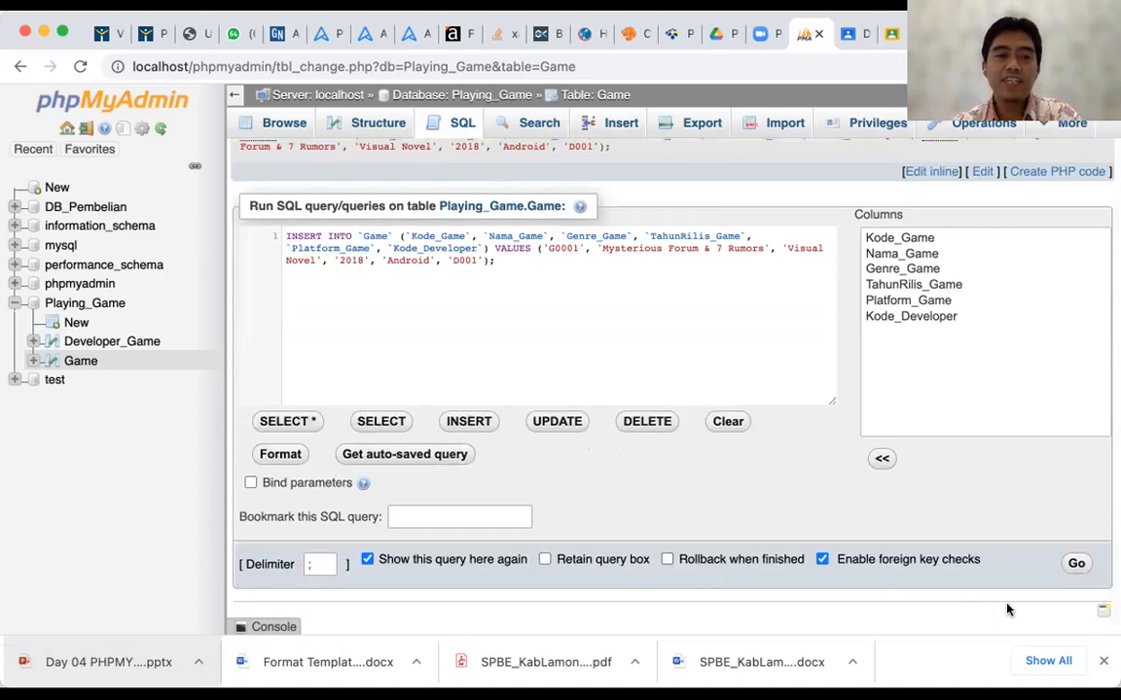
pyautogui.click(1073, 564)
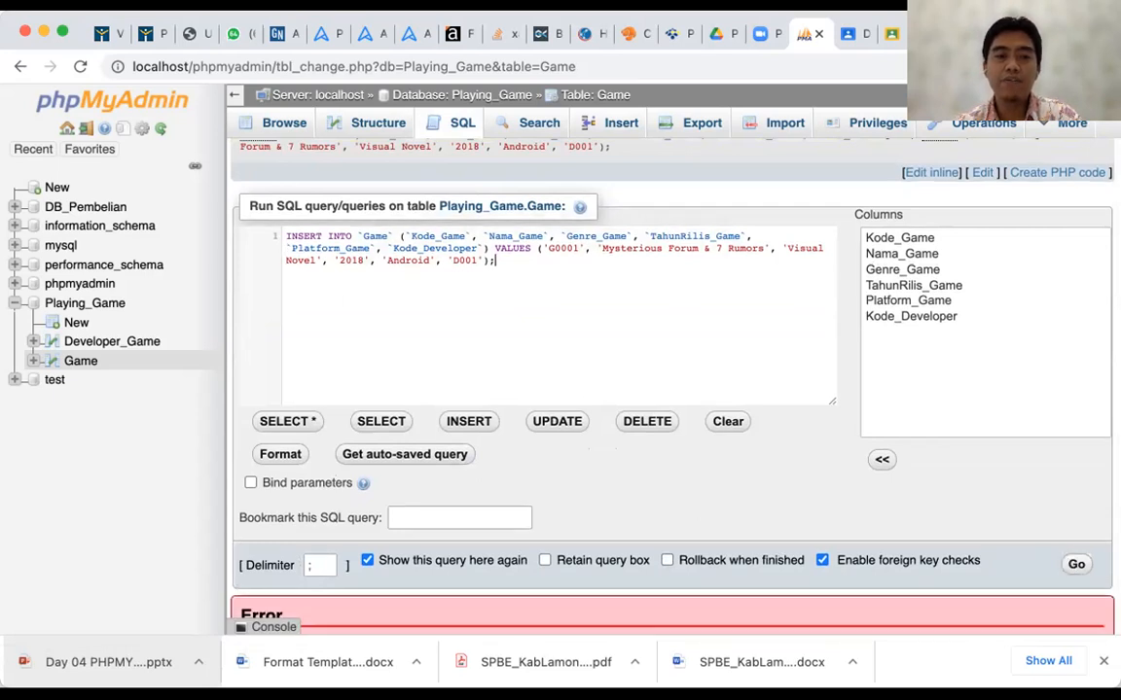
pyautogui.scroll(-3, 749, 482)
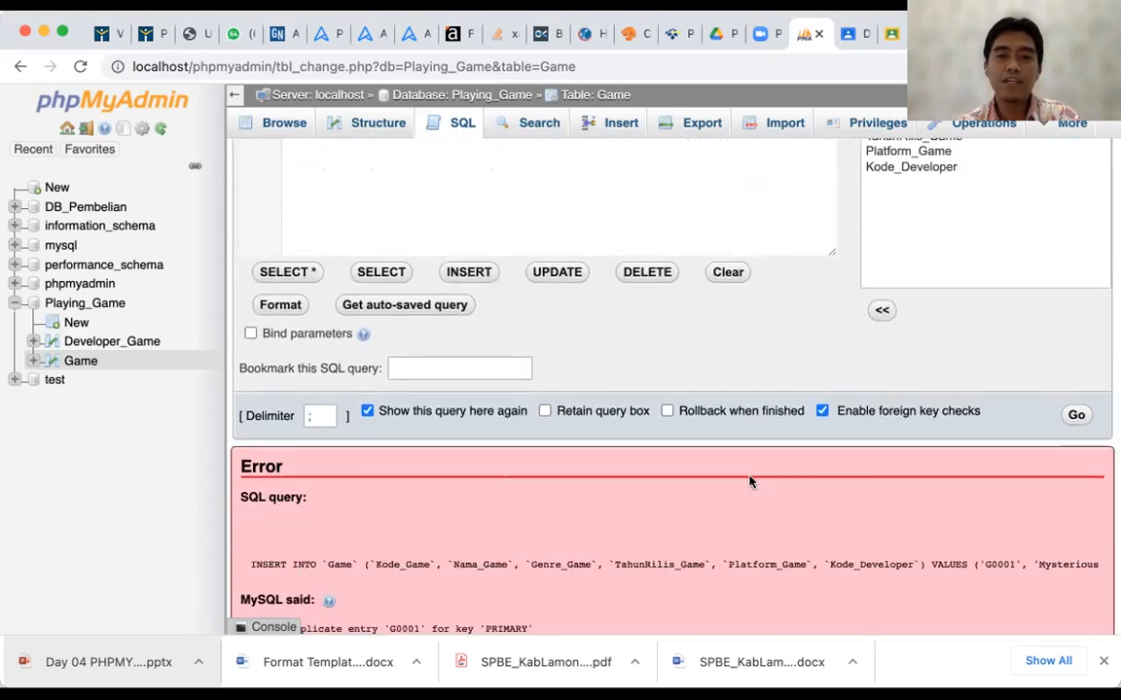
pyautogui.scroll(-2, 749, 482)
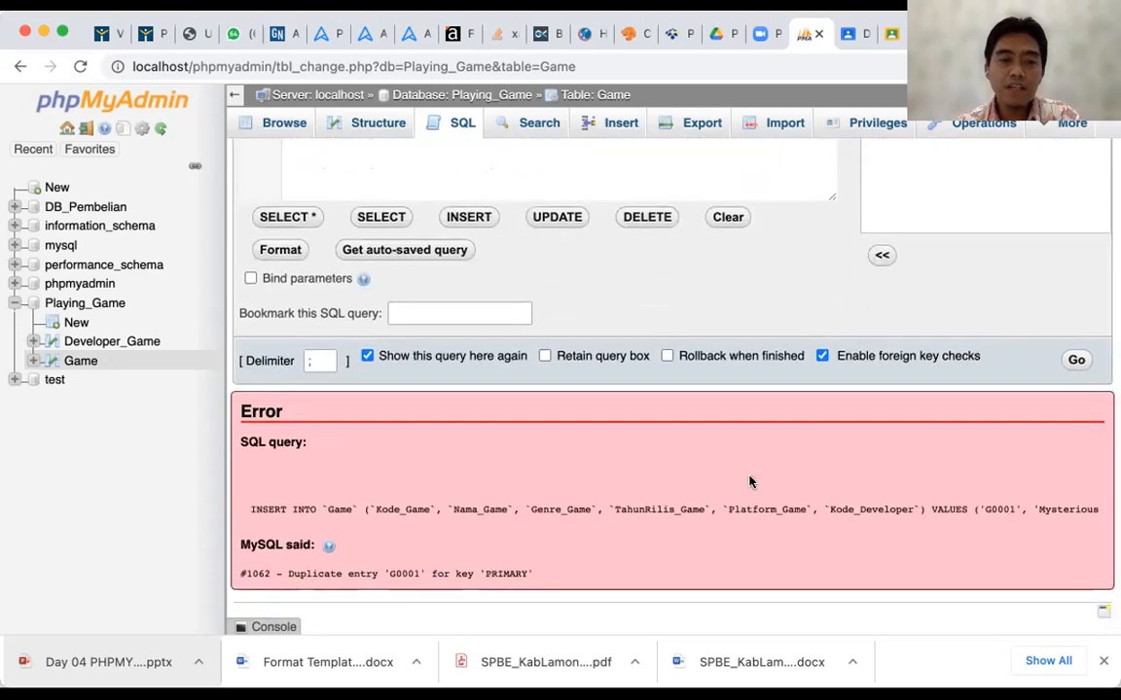
pyautogui.scroll(5, 749, 481)
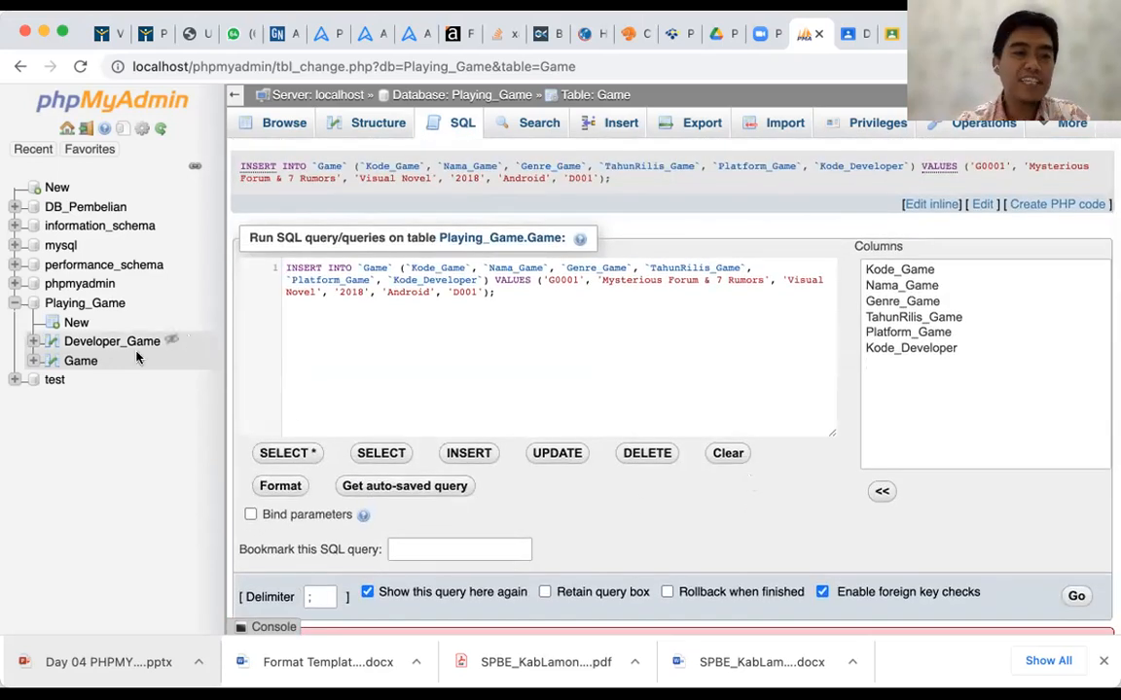
# Browse the rows stored in the Game table.
pyautogui.click(82, 360)
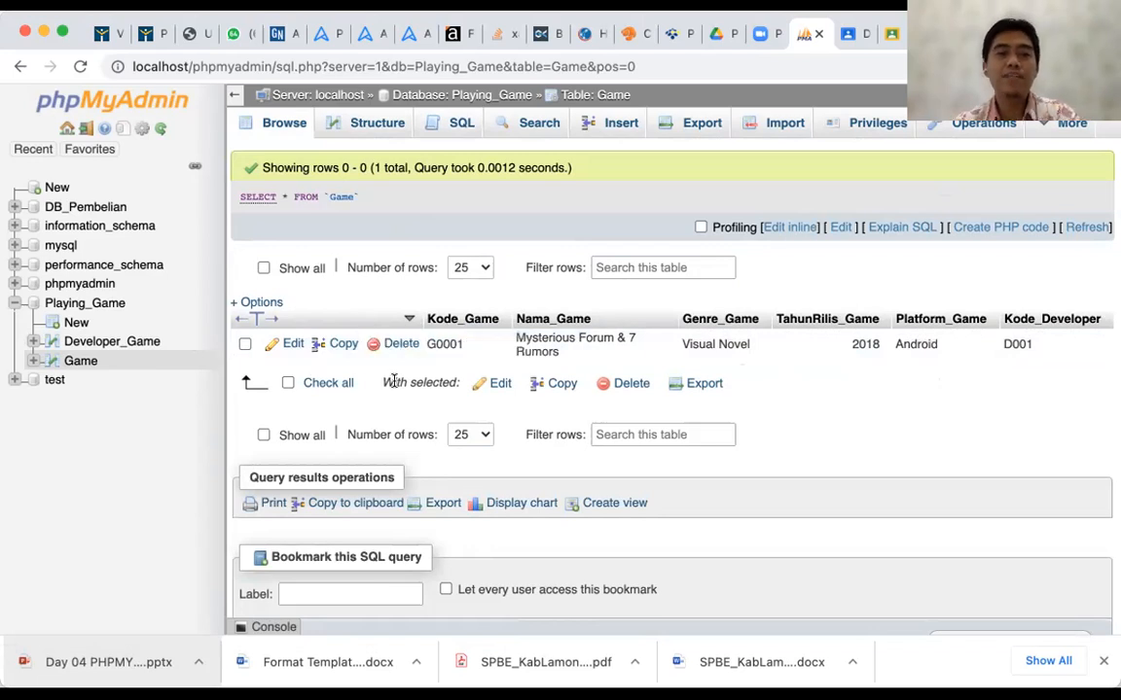
pyautogui.click(615, 124)
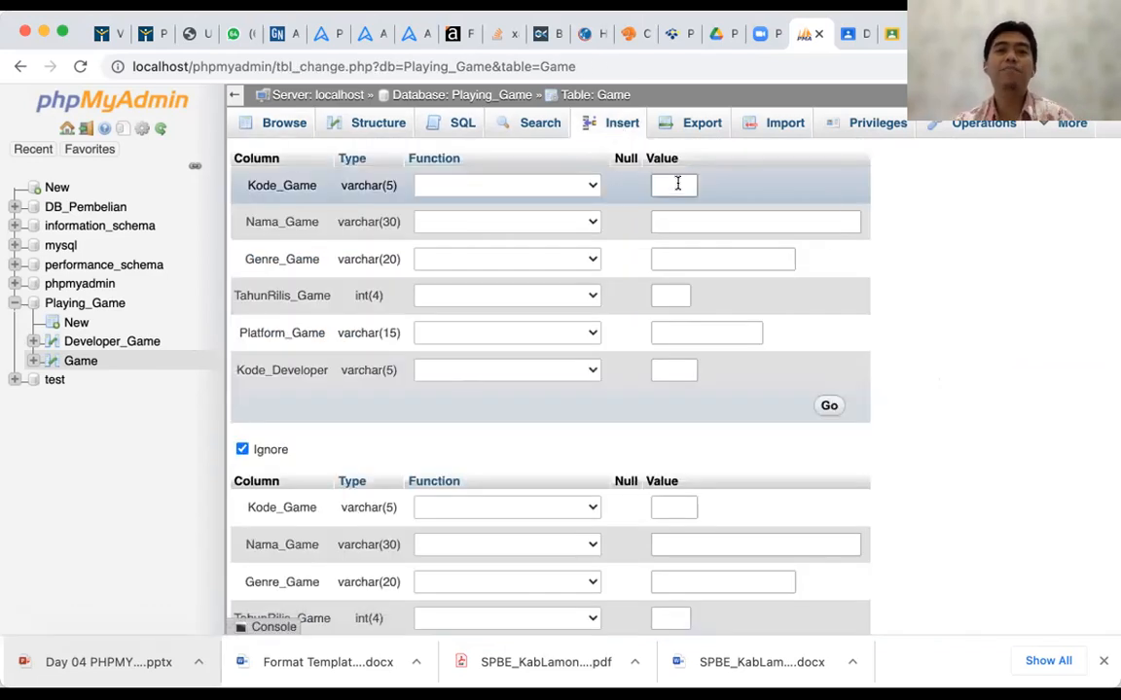
pyautogui.click(677, 184)
pyautogui.write('G0002')
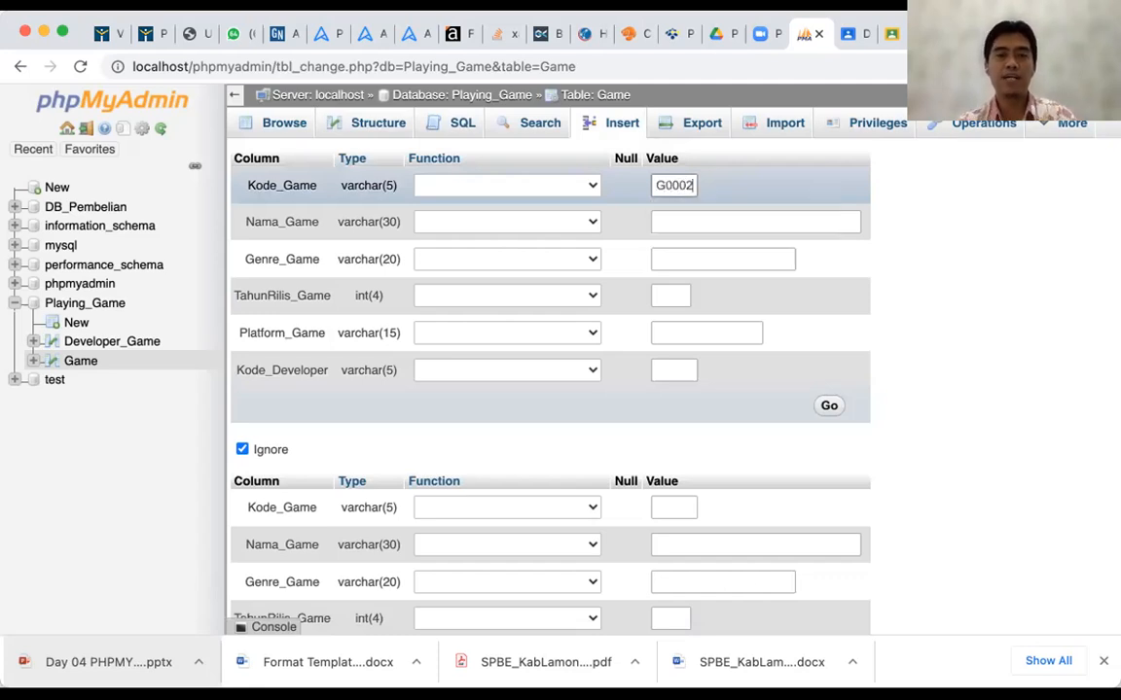
pyautogui.click(84, 362)
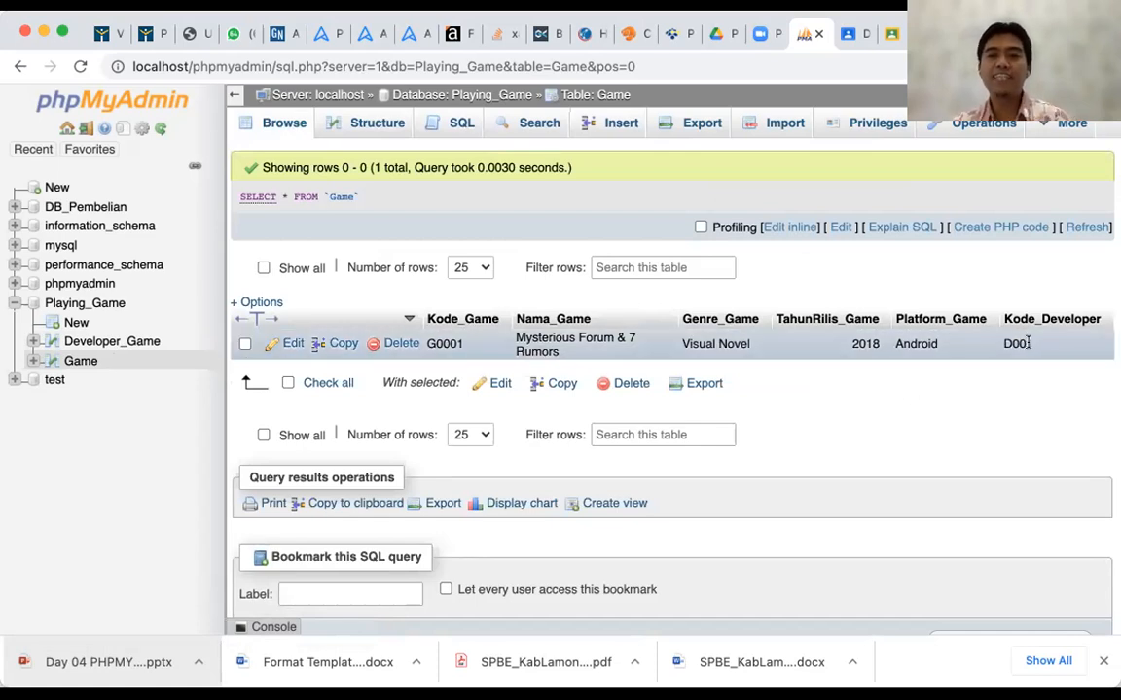
# Edit the G0001 row of the Game table, setting Kode_Developer to D0001, and save the change.
pyautogui.click(498, 385)
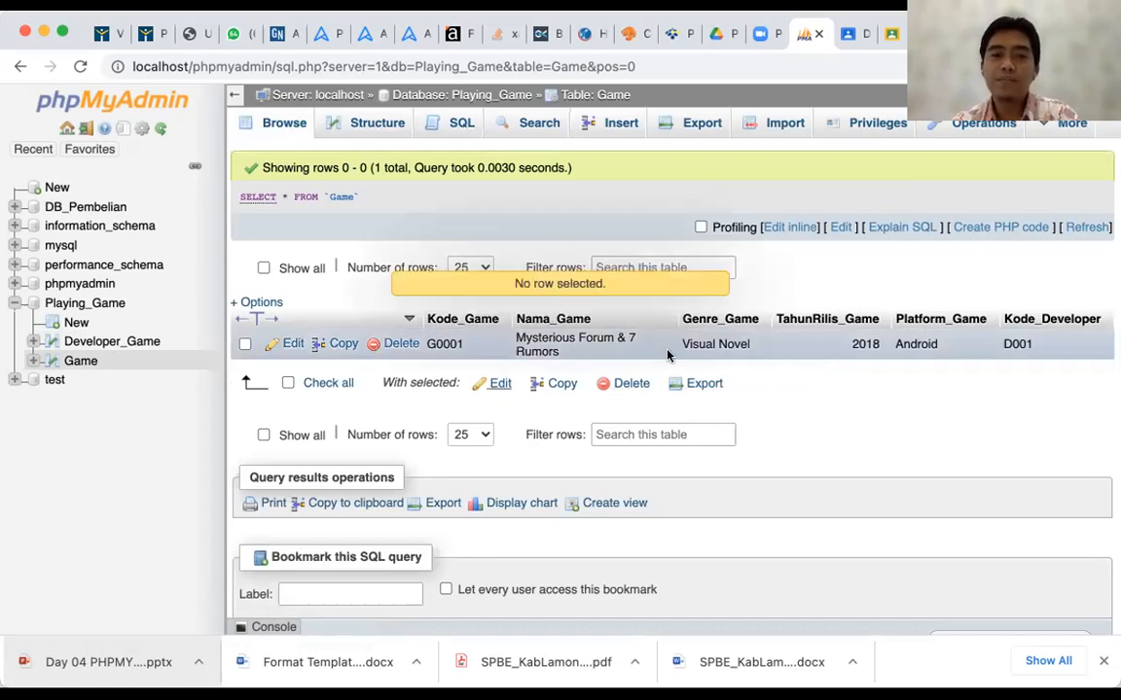
pyautogui.click(244, 344)
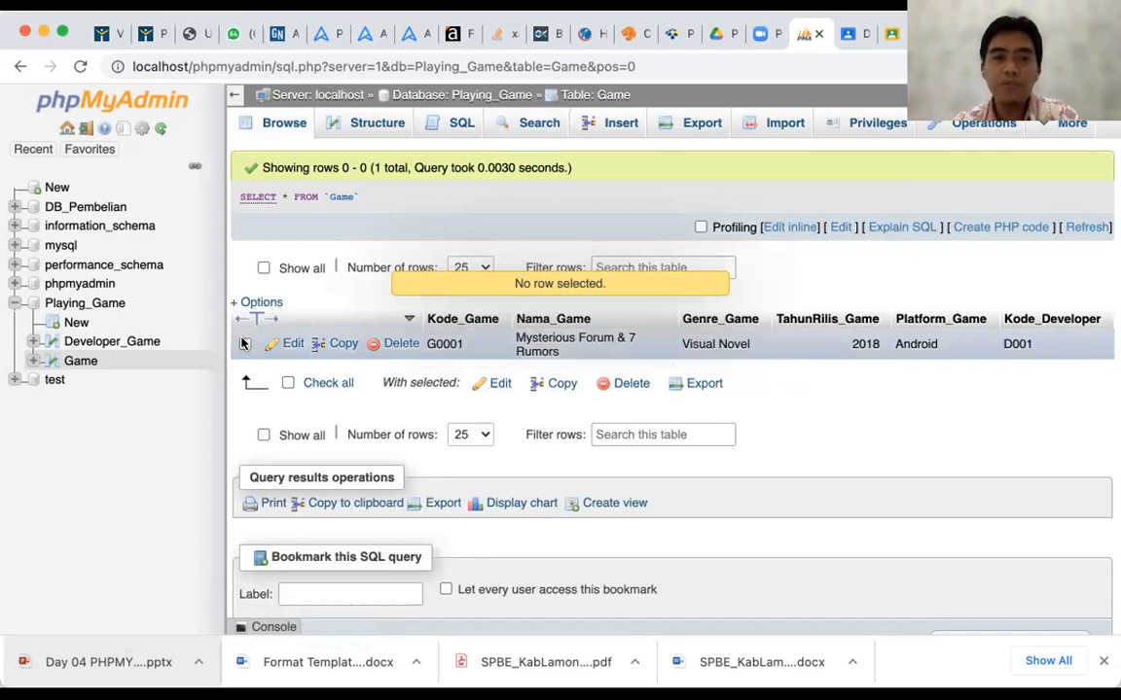
pyautogui.click(494, 385)
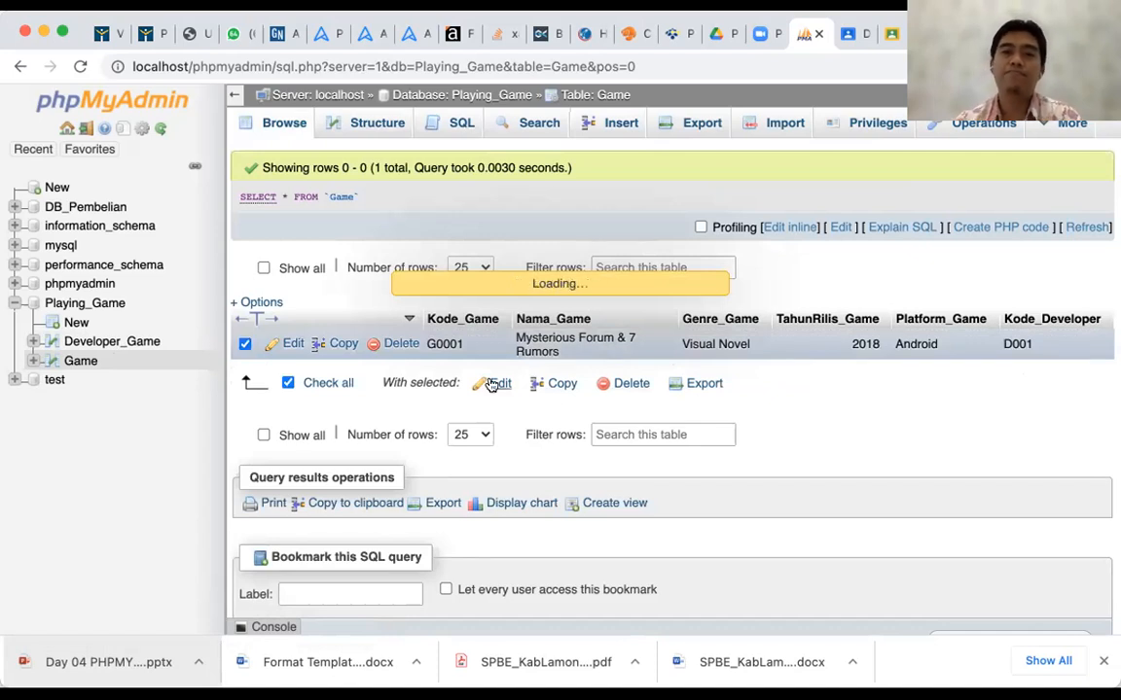
pyautogui.click(682, 369)
pyautogui.press('Left')
pyautogui.write('0')
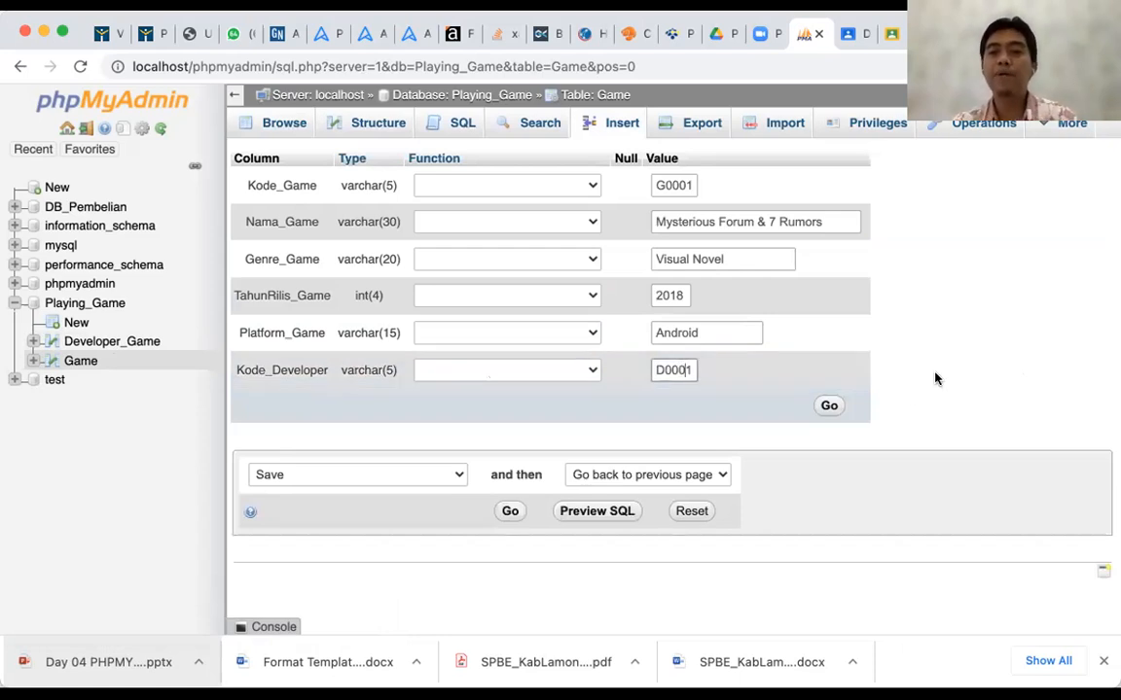
pyautogui.click(828, 408)
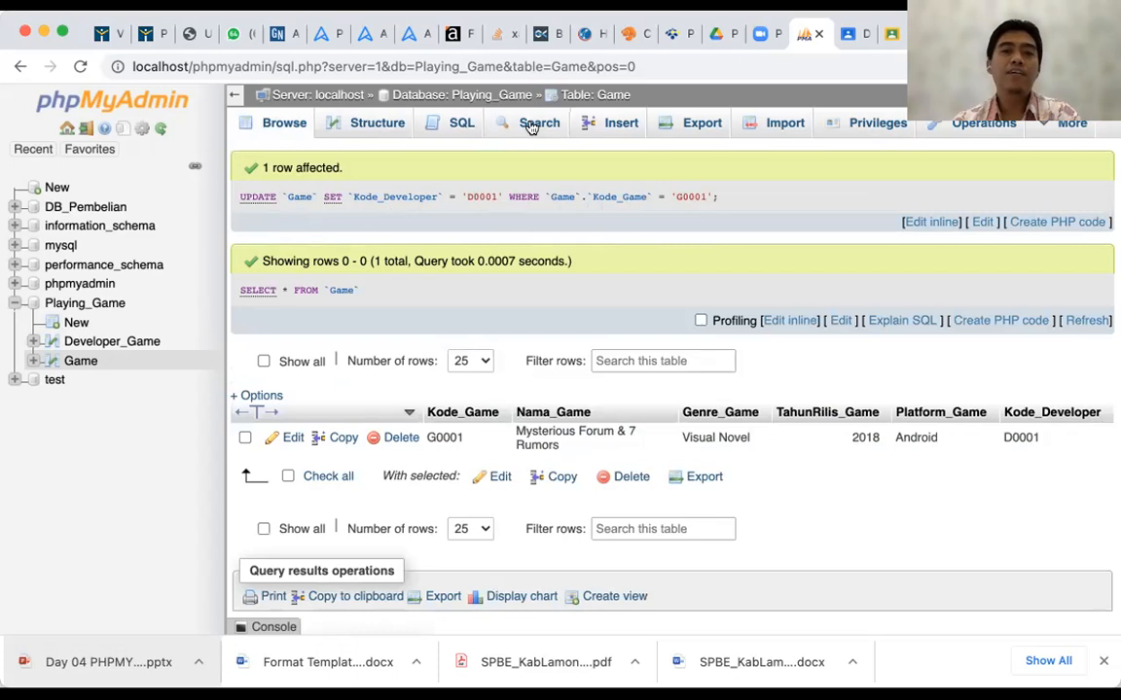
# Start a new Game table row with Kode_Game G0002 and Nama_Game Kingdom Rush.
pyautogui.click(618, 123)
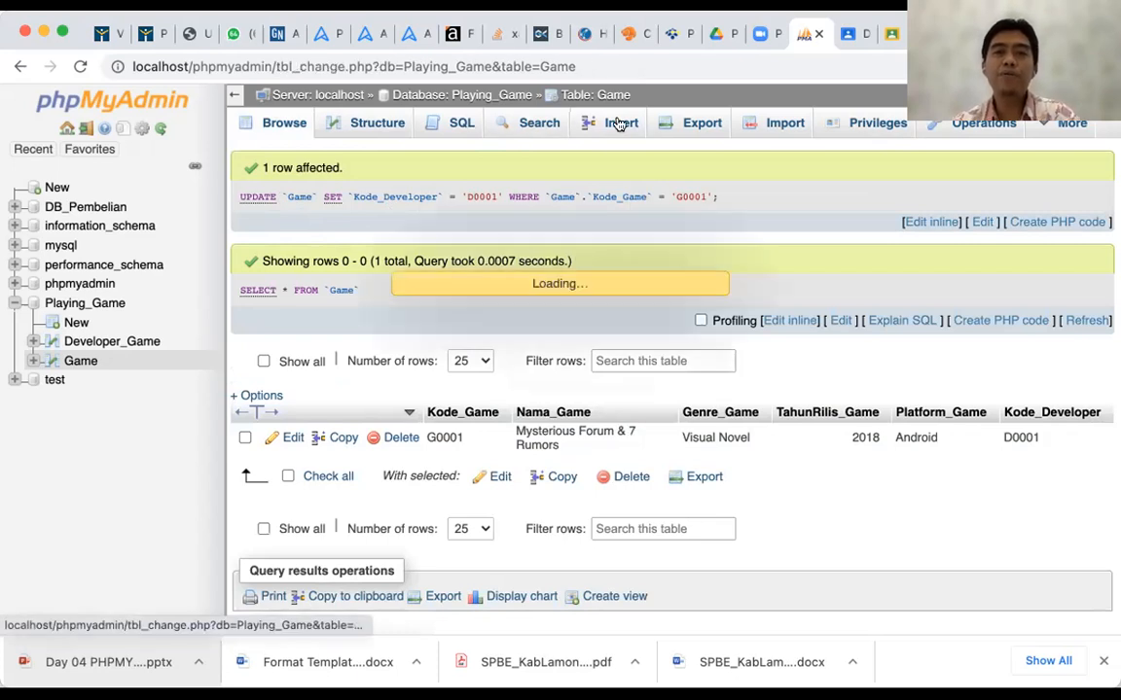
pyautogui.click(670, 184)
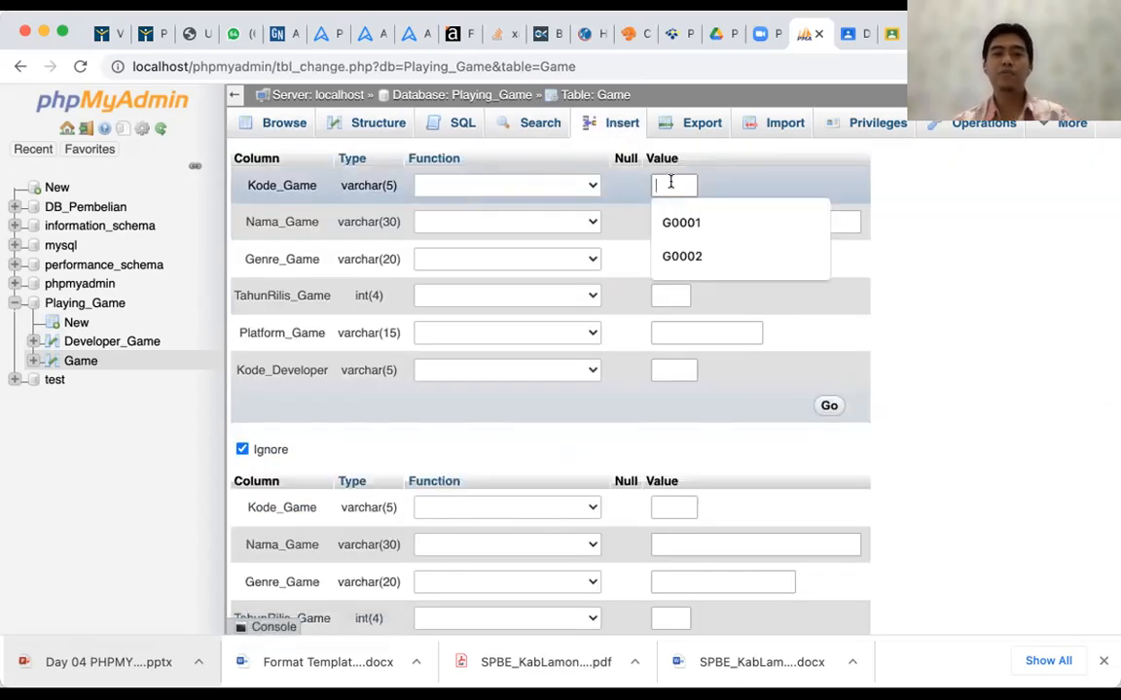
pyautogui.write('G00')
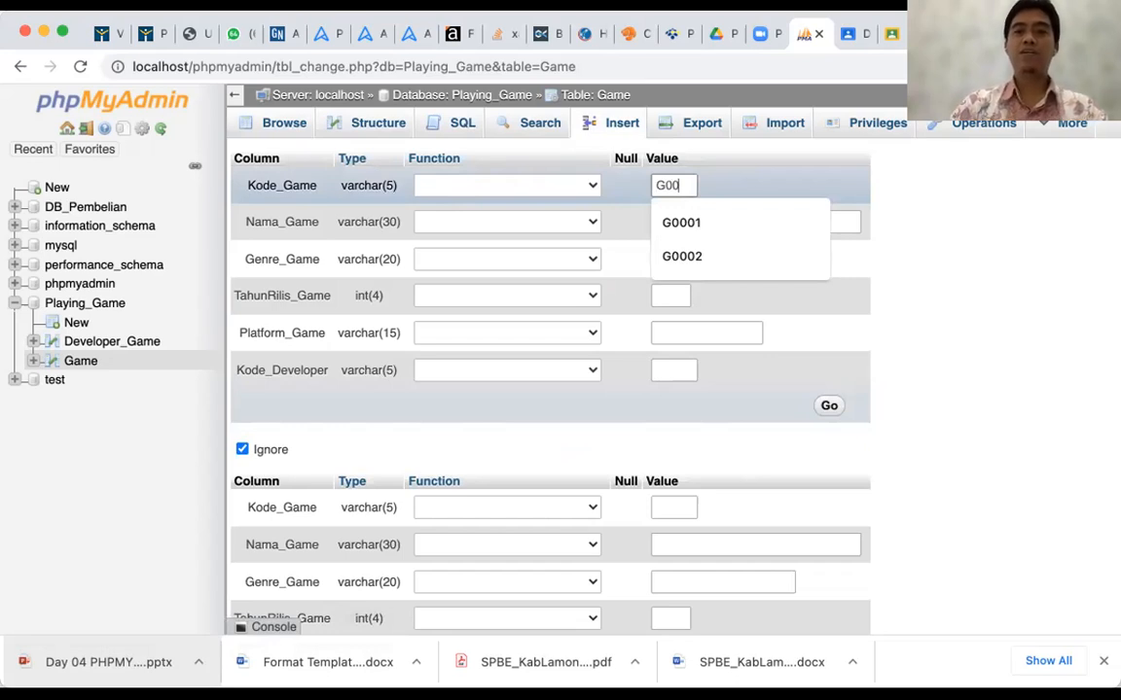
pyautogui.write('02')
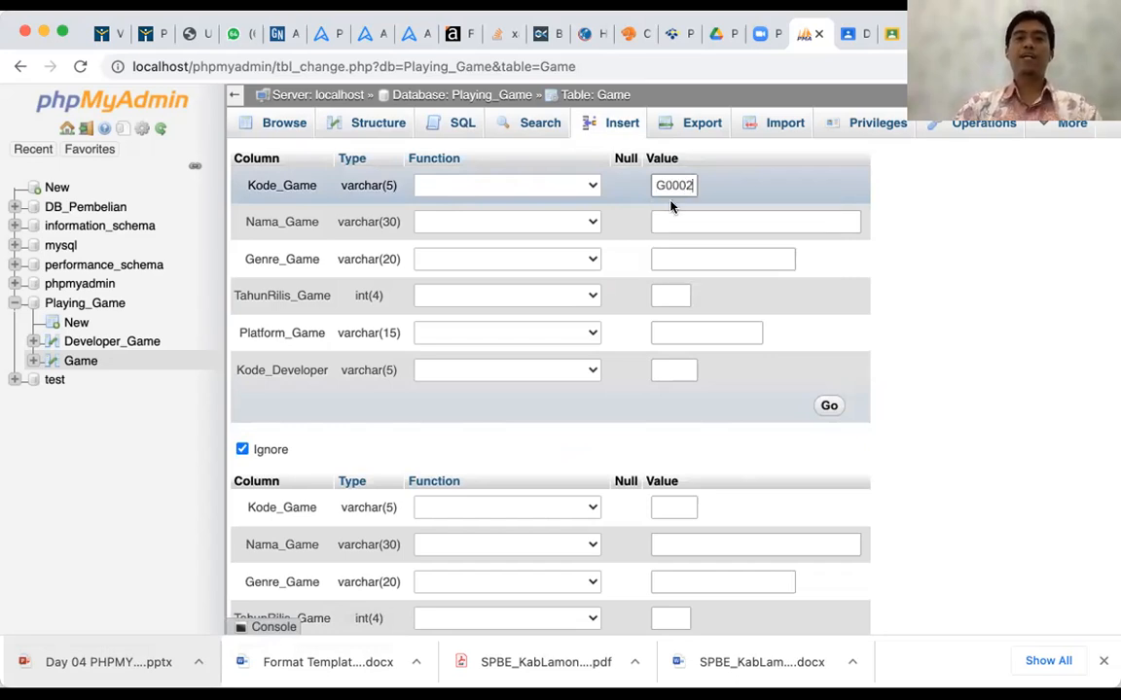
pyautogui.click(666, 220)
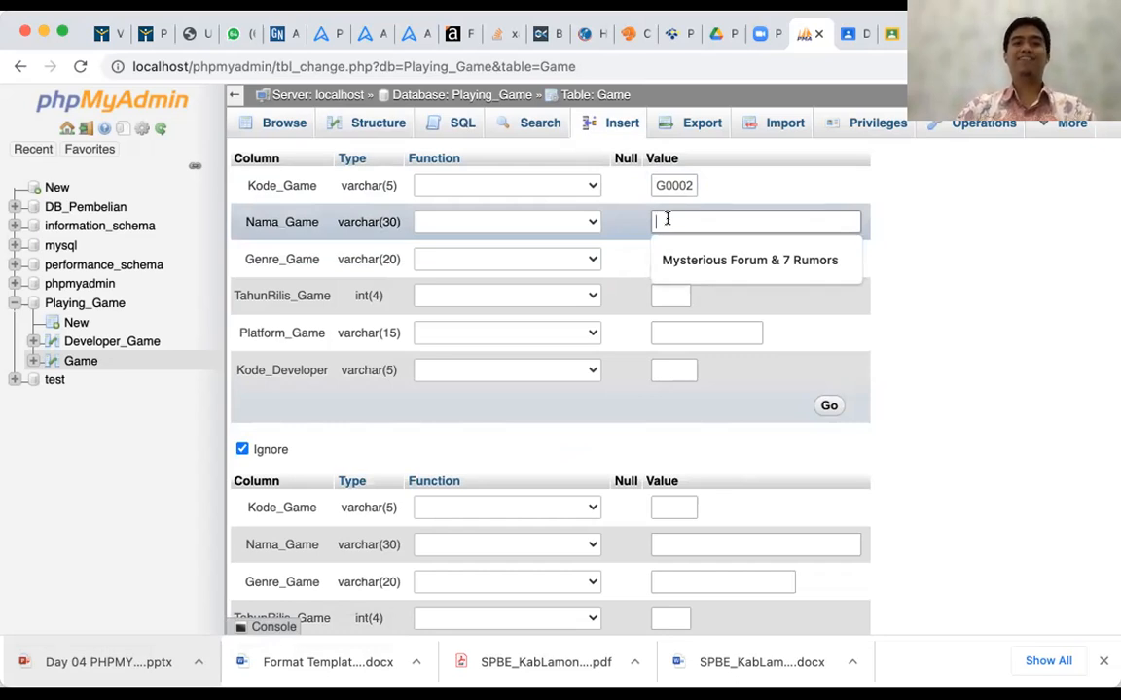
pyautogui.write('Kingd')
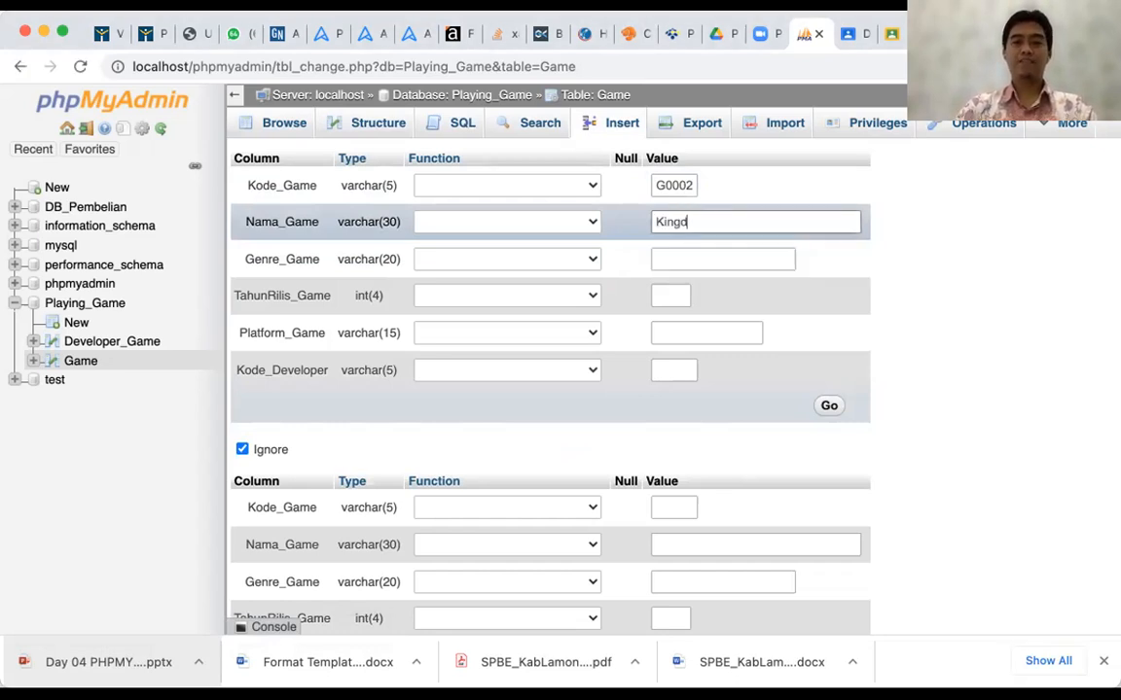
pyautogui.write('om Rush')
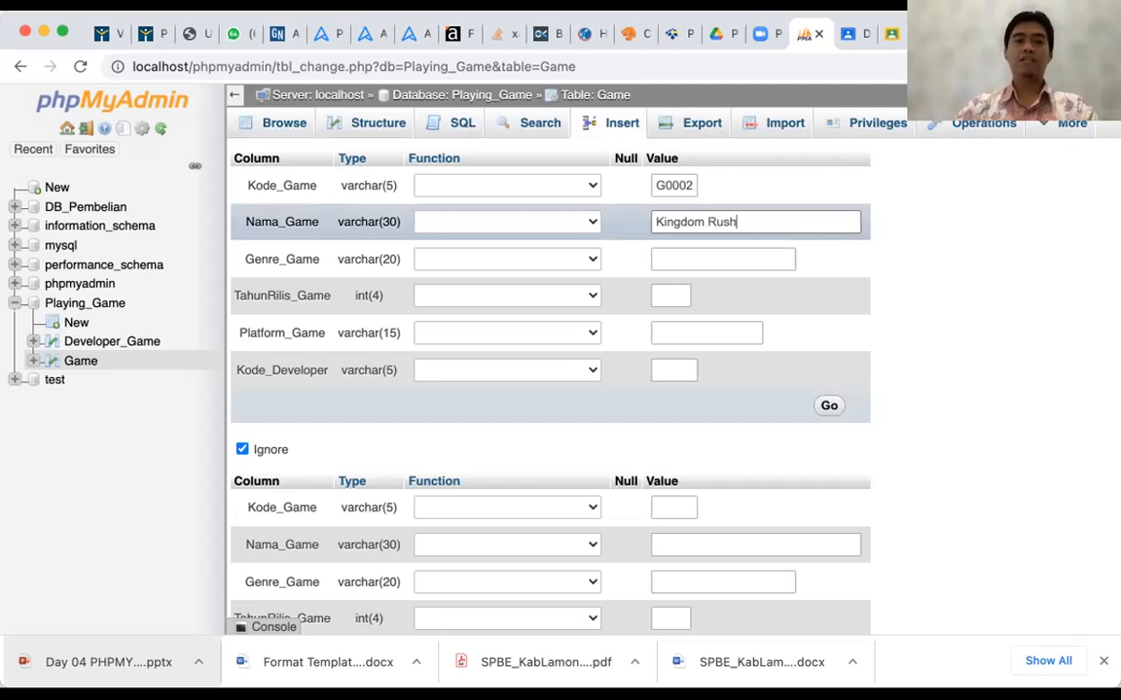
# Fill in Genre_Game as Tower Defence, TahunRilis_Game as 2013 and Platform_Game as Android for row G0002.
pyautogui.click(695, 247)
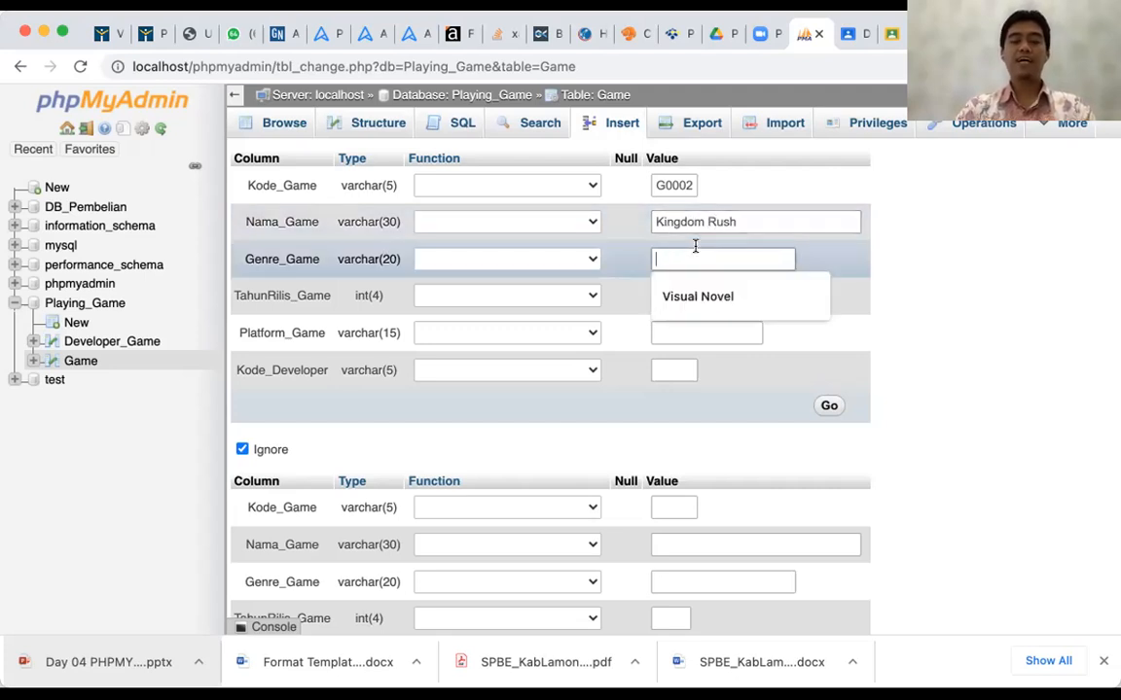
pyautogui.write('Towe')
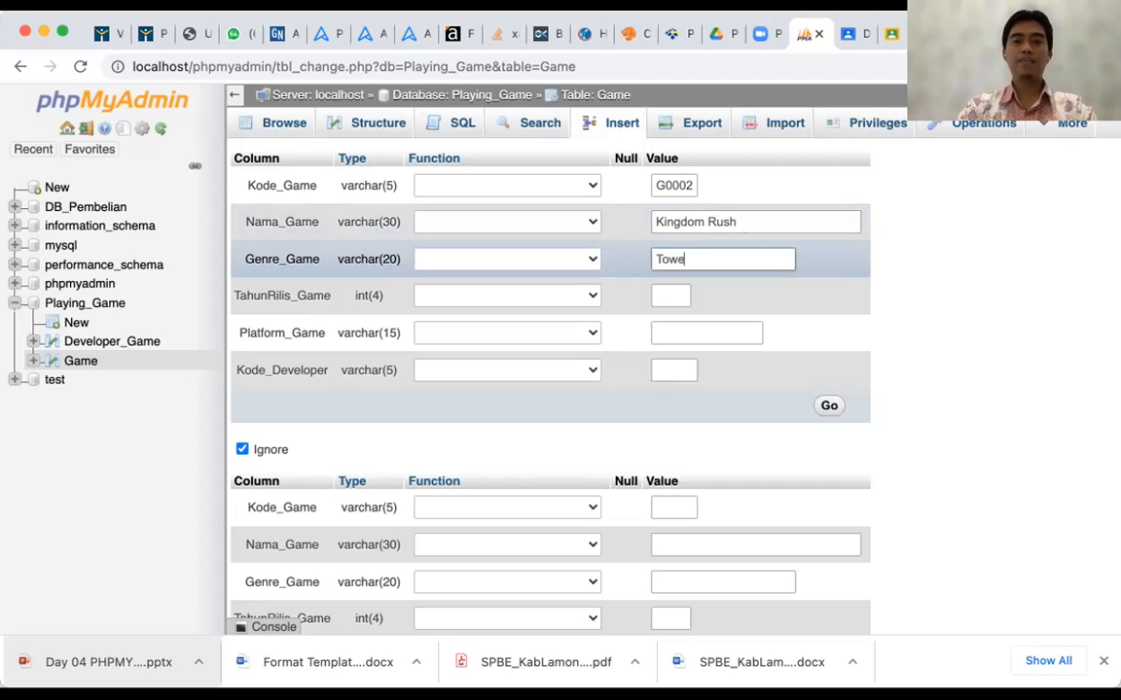
pyautogui.write('r Defence')
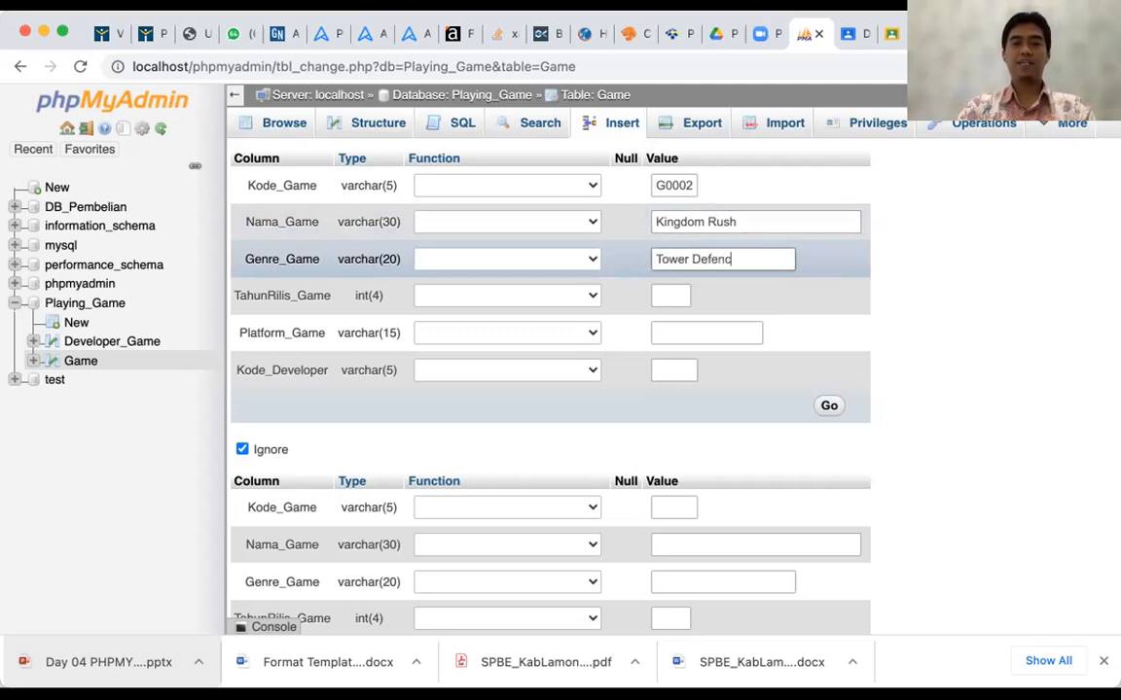
pyautogui.click(674, 294)
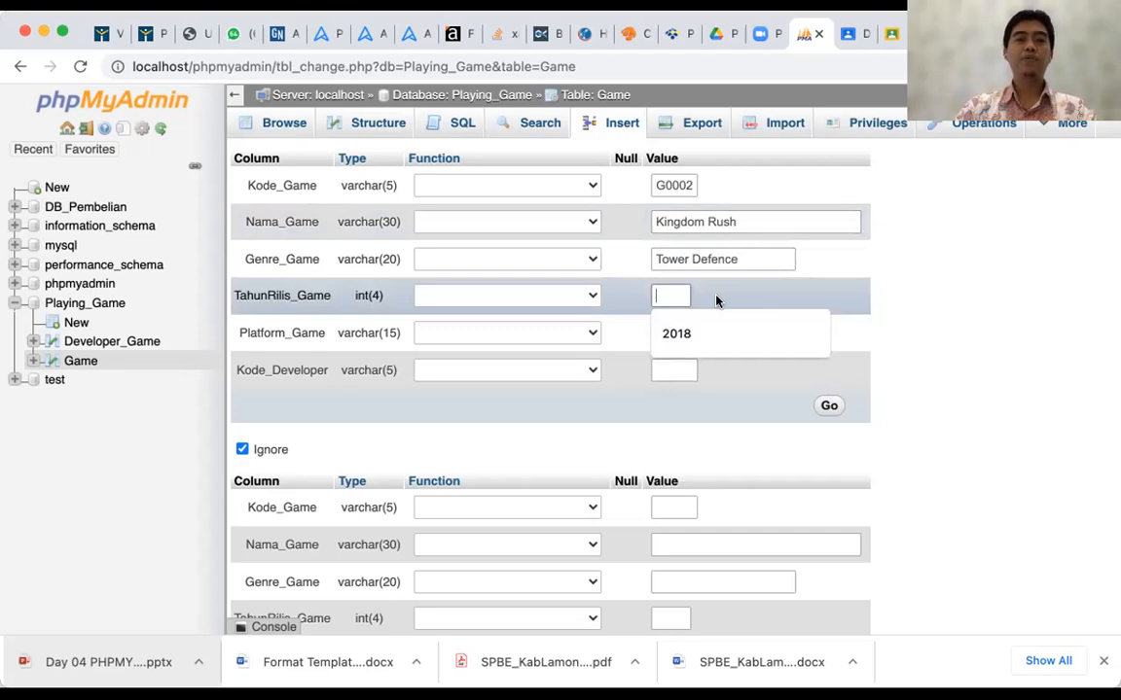
pyautogui.write('2013')
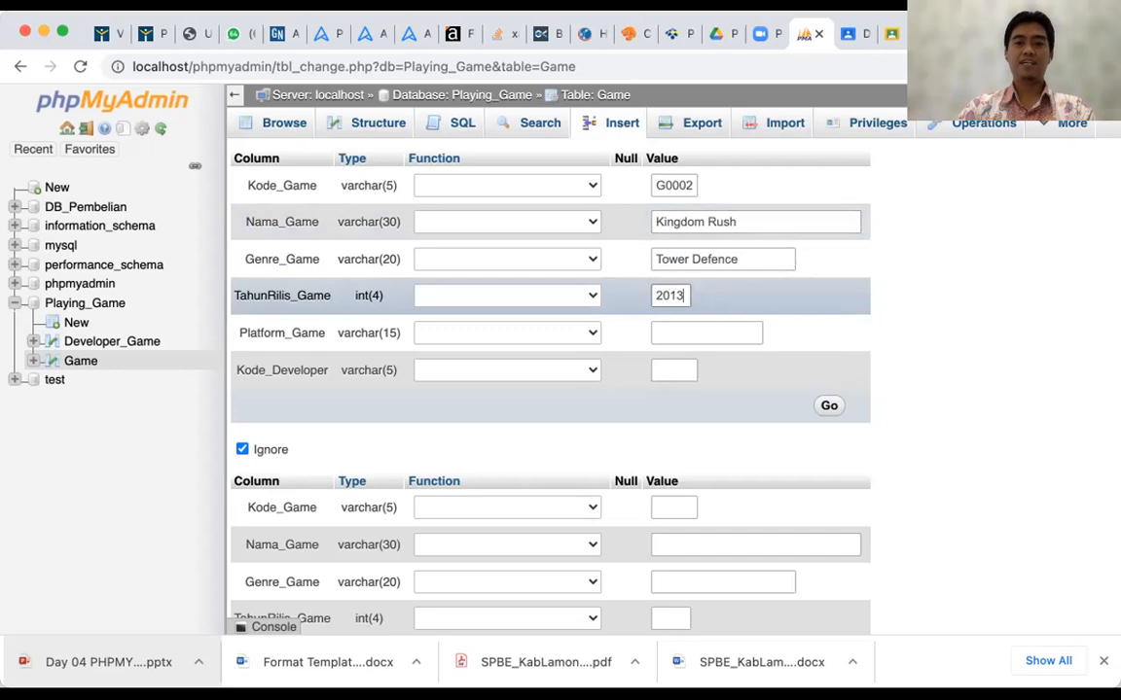
pyautogui.click(710, 332)
pyautogui.write('Android')
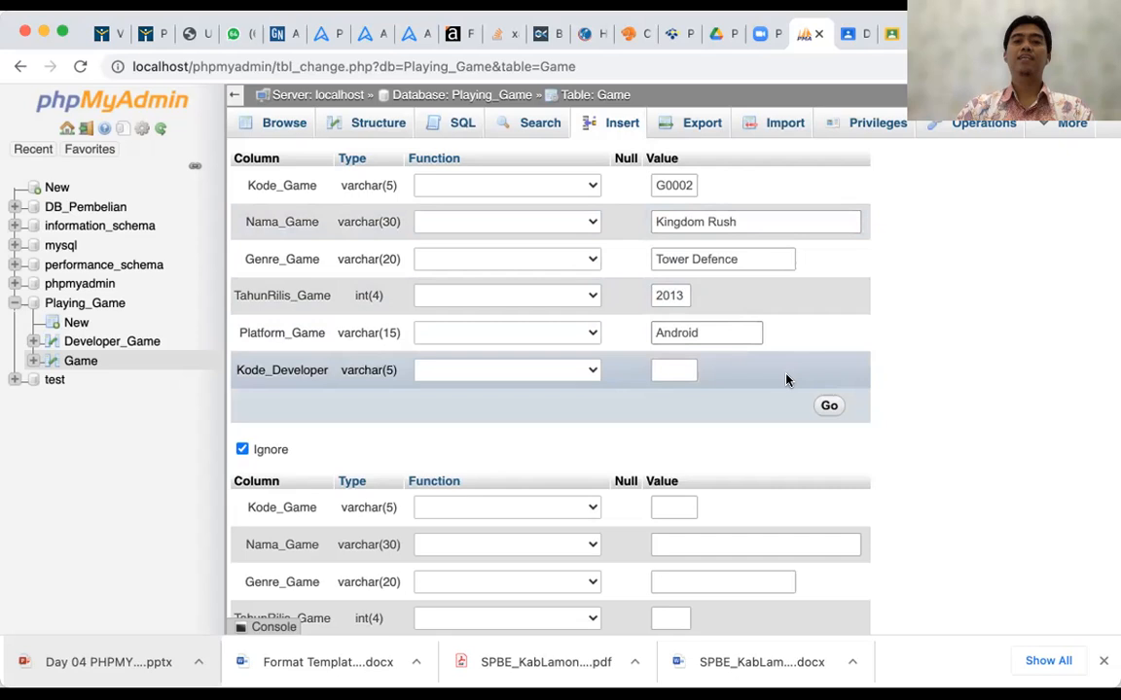
# Set Kode_Developer to D0002, insert the Kingdom Rush row and browse the Game table's rows.
pyautogui.click(670, 371)
pyautogui.write('D')
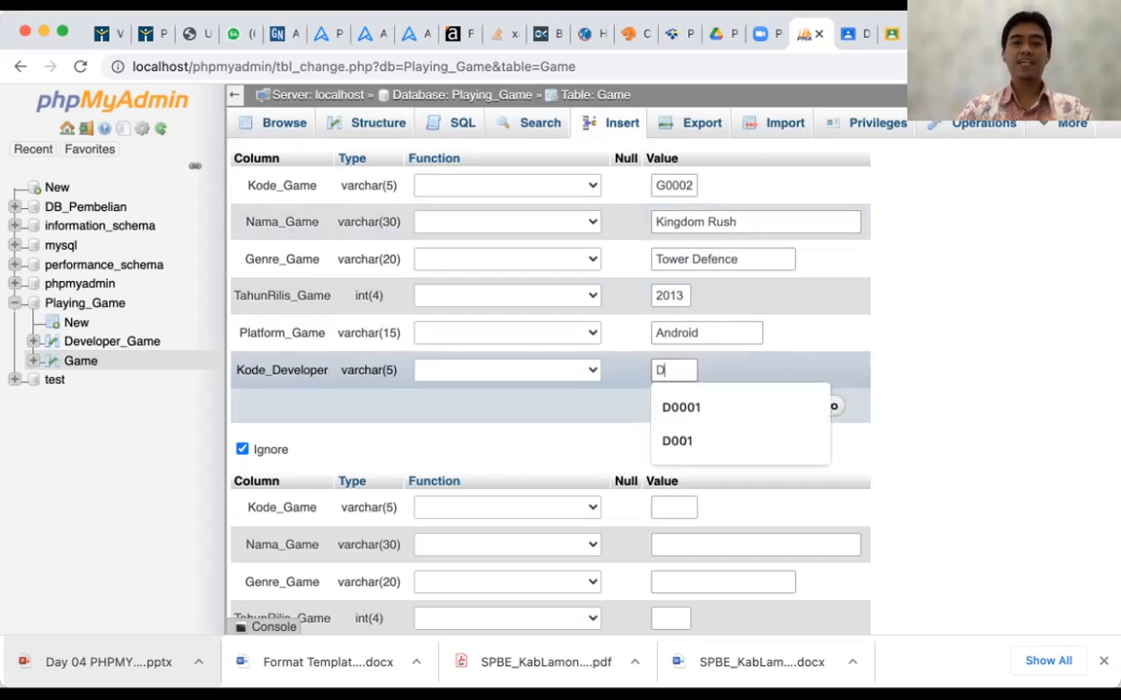
pyautogui.write('0002')
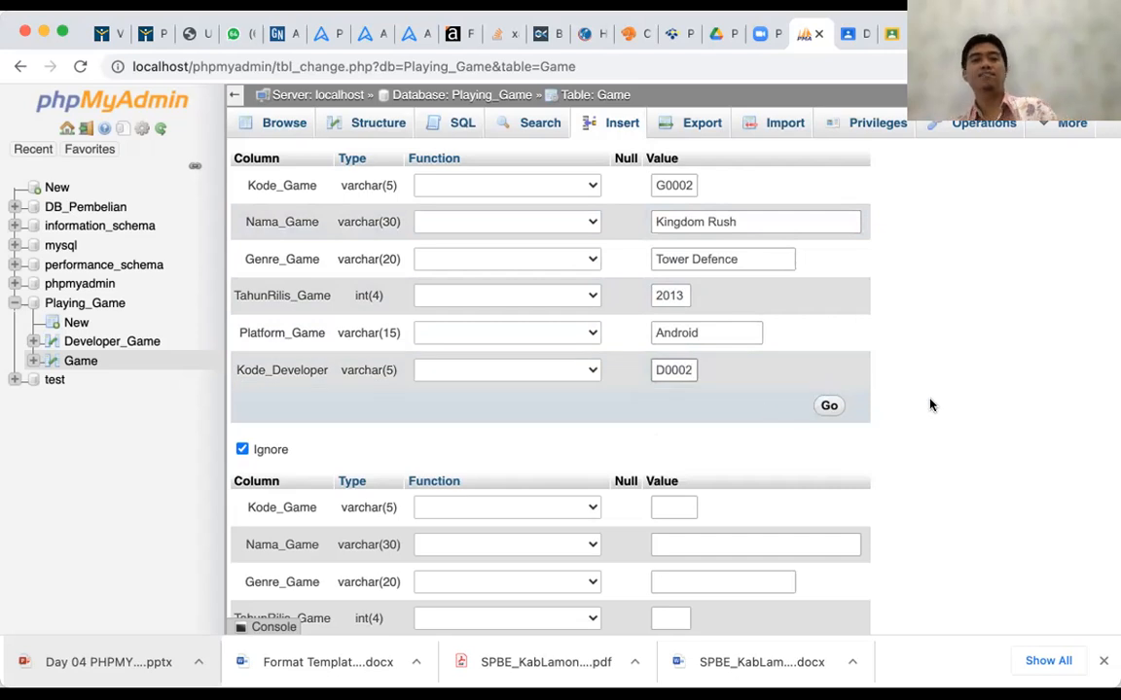
pyautogui.click(831, 406)
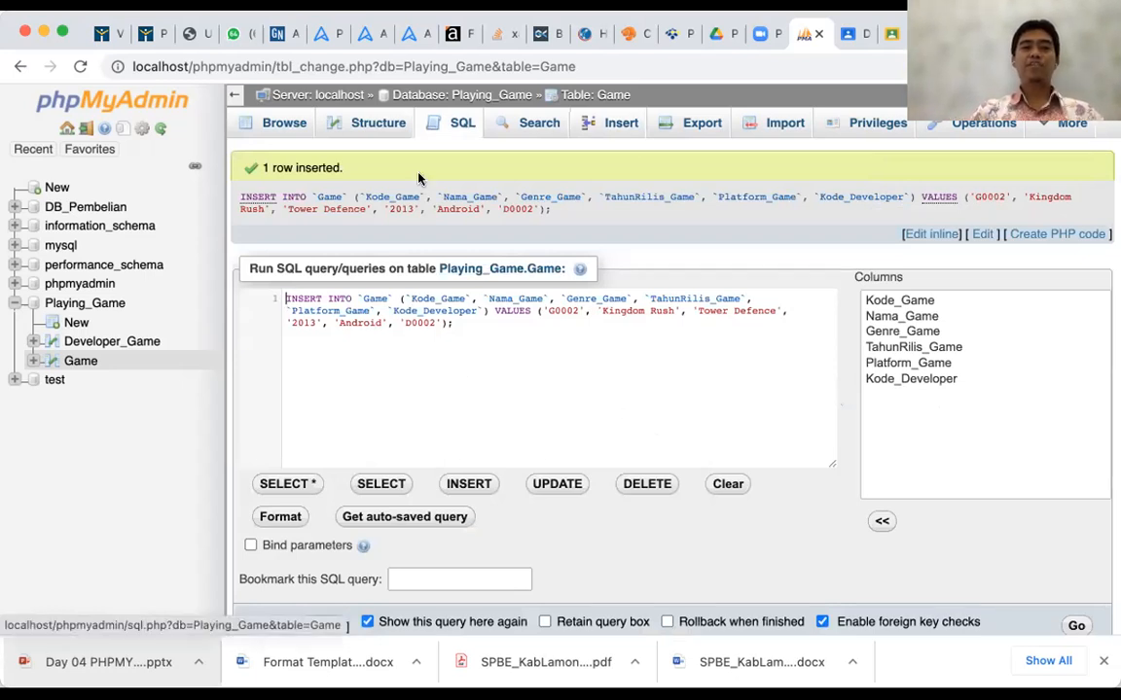
pyautogui.click(292, 124)
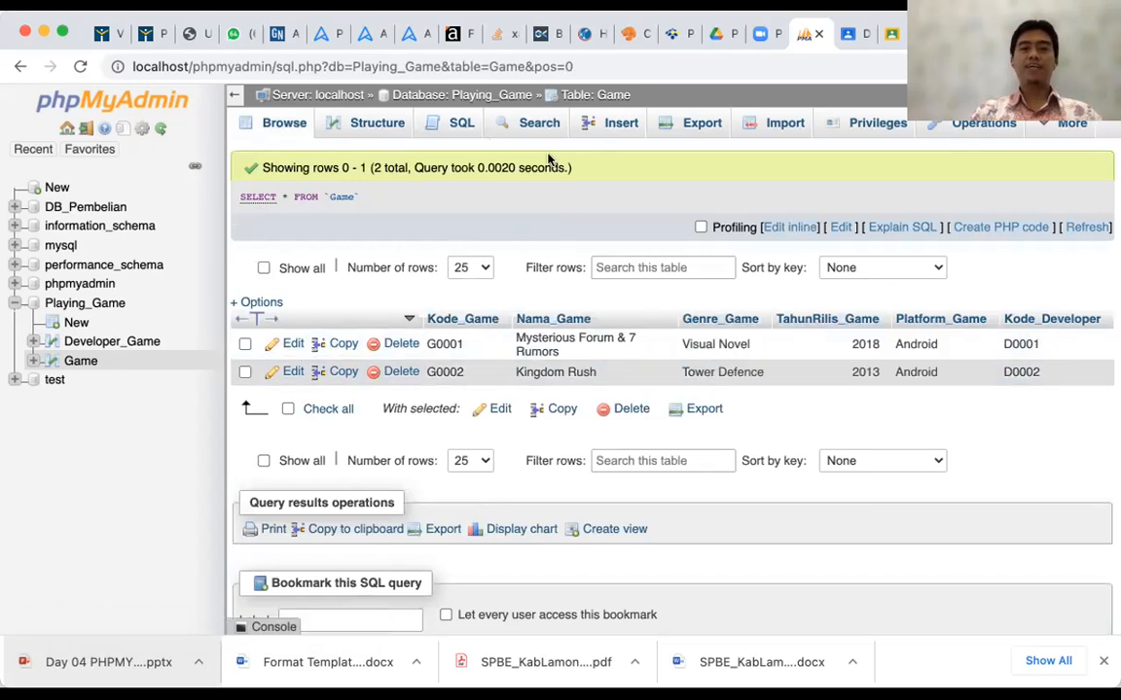
# Start another Game table row with Kode_Game G0003 and Nama_Game Opus Rocket of Whisper.
pyautogui.click(625, 125)
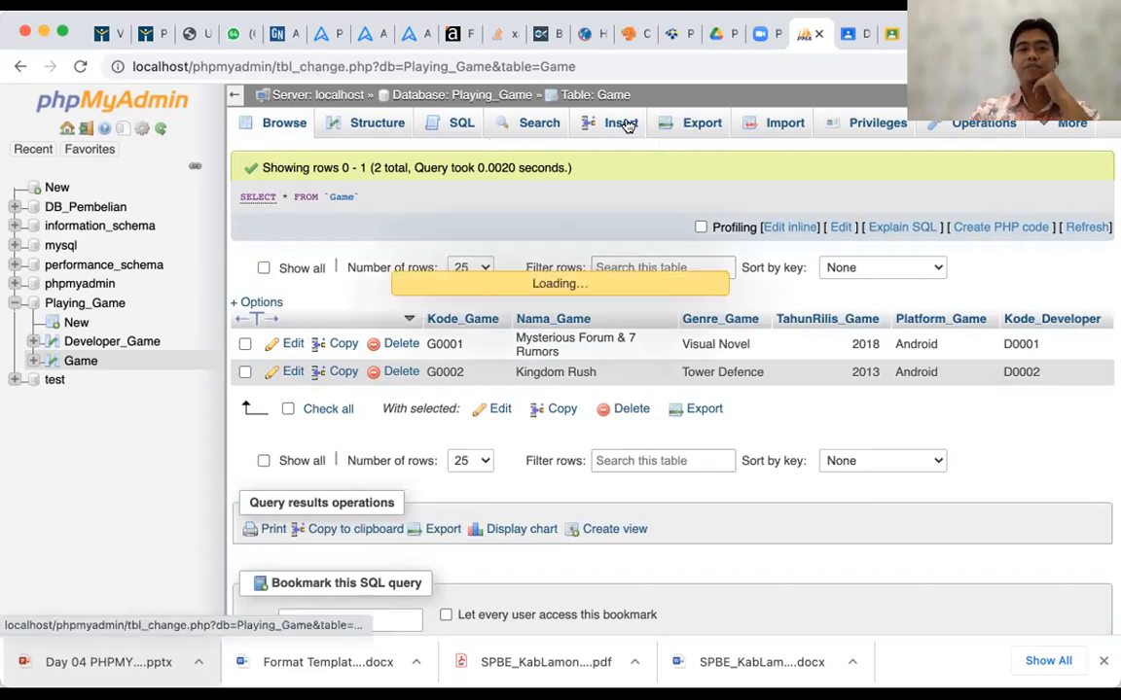
pyautogui.click(674, 183)
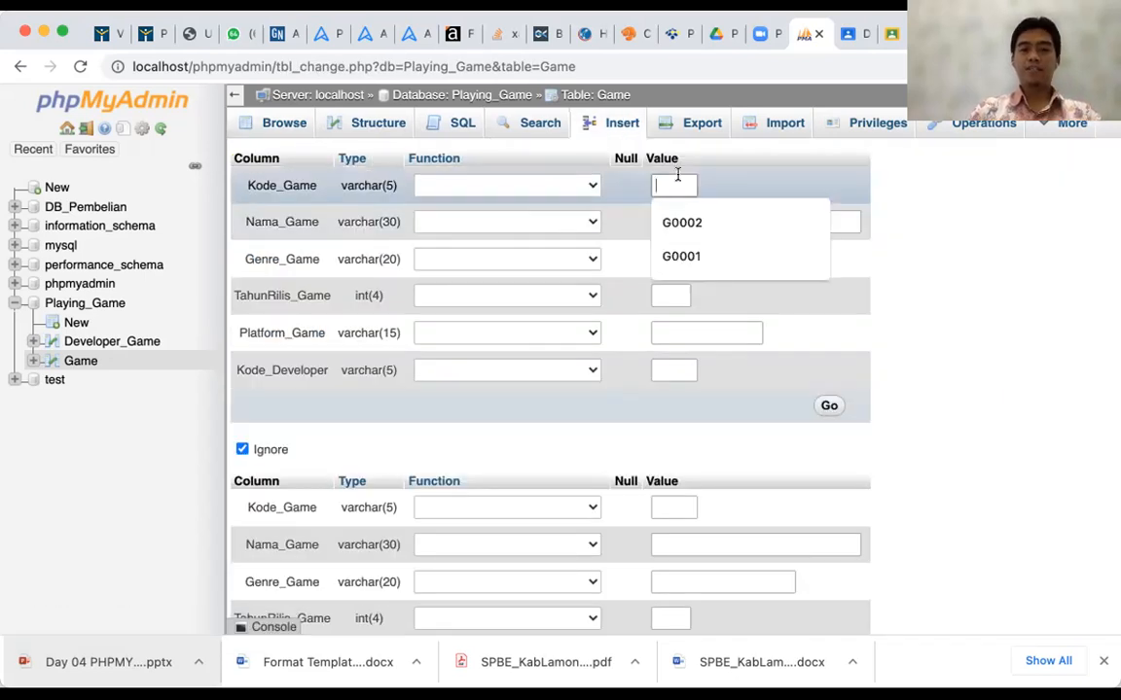
pyautogui.write('G0003')
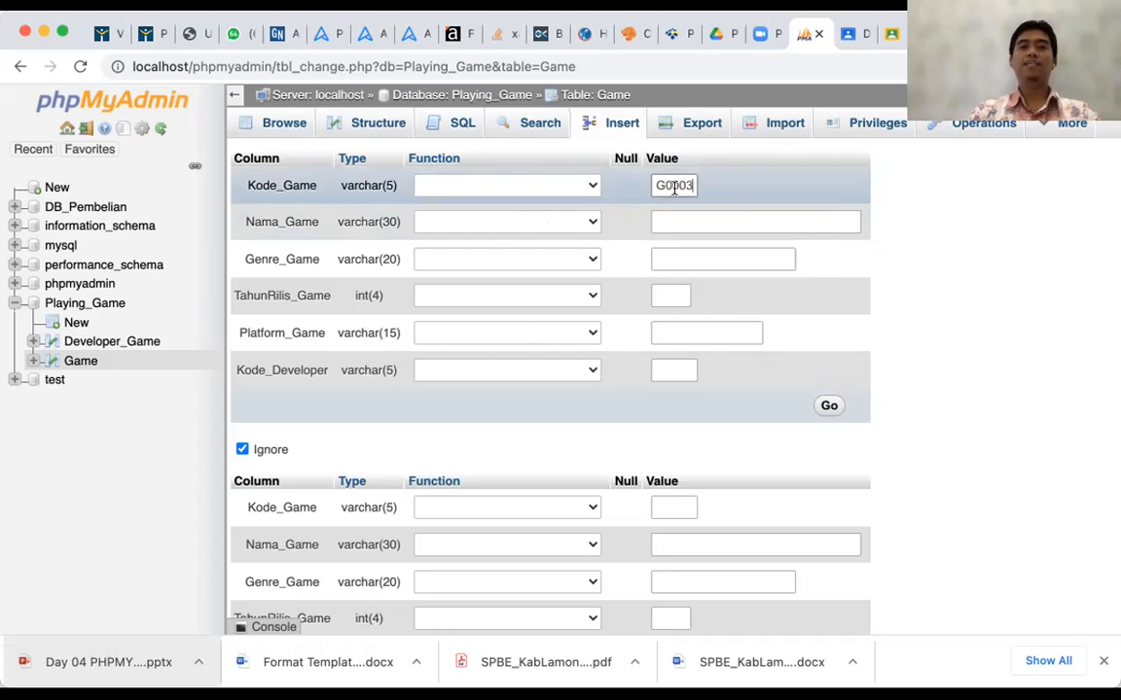
pyautogui.click(679, 220)
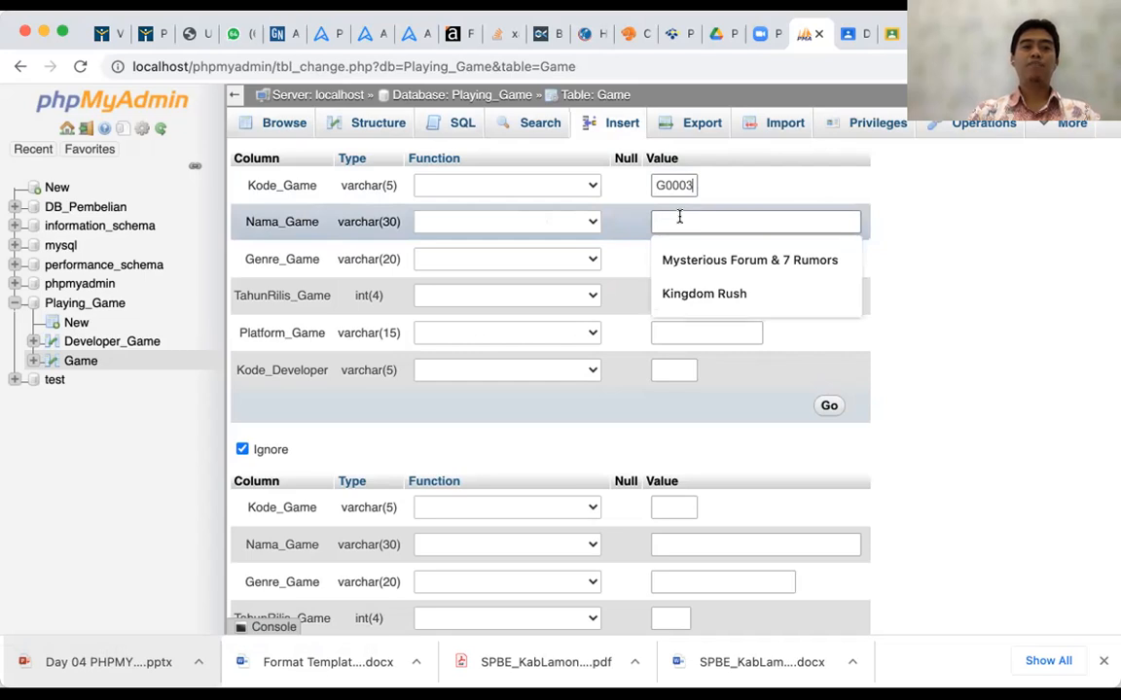
pyautogui.click(679, 218)
pyautogui.click(691, 223)
pyautogui.click(661, 223)
pyautogui.write('Op')
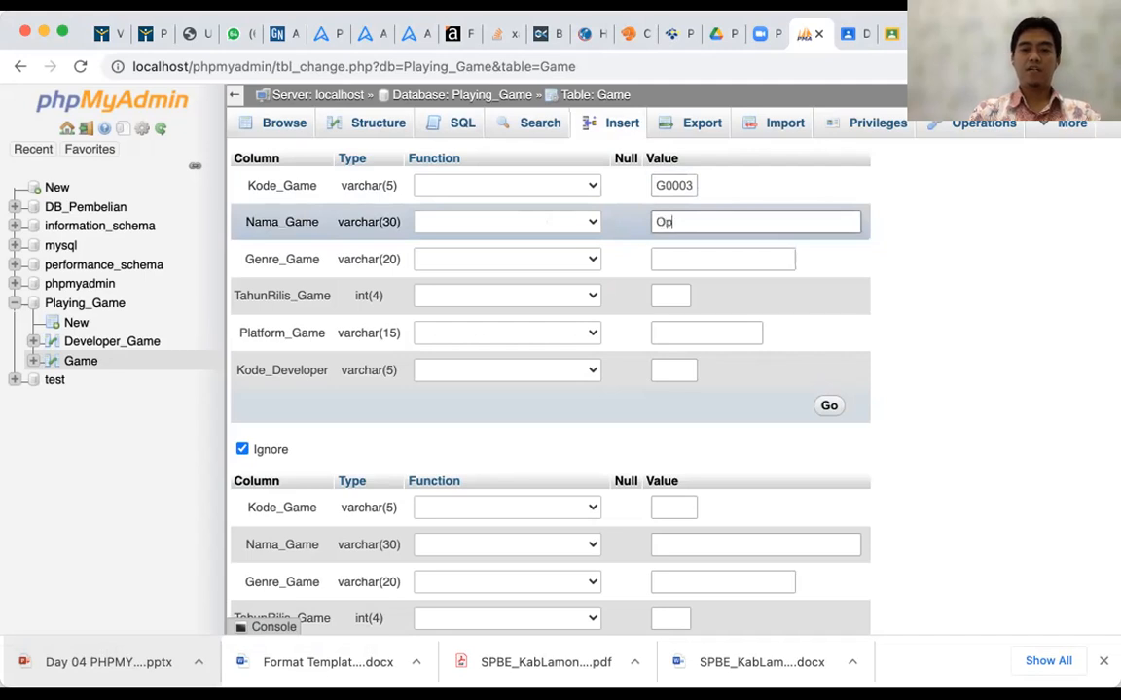
pyautogui.write('us Rocket ')
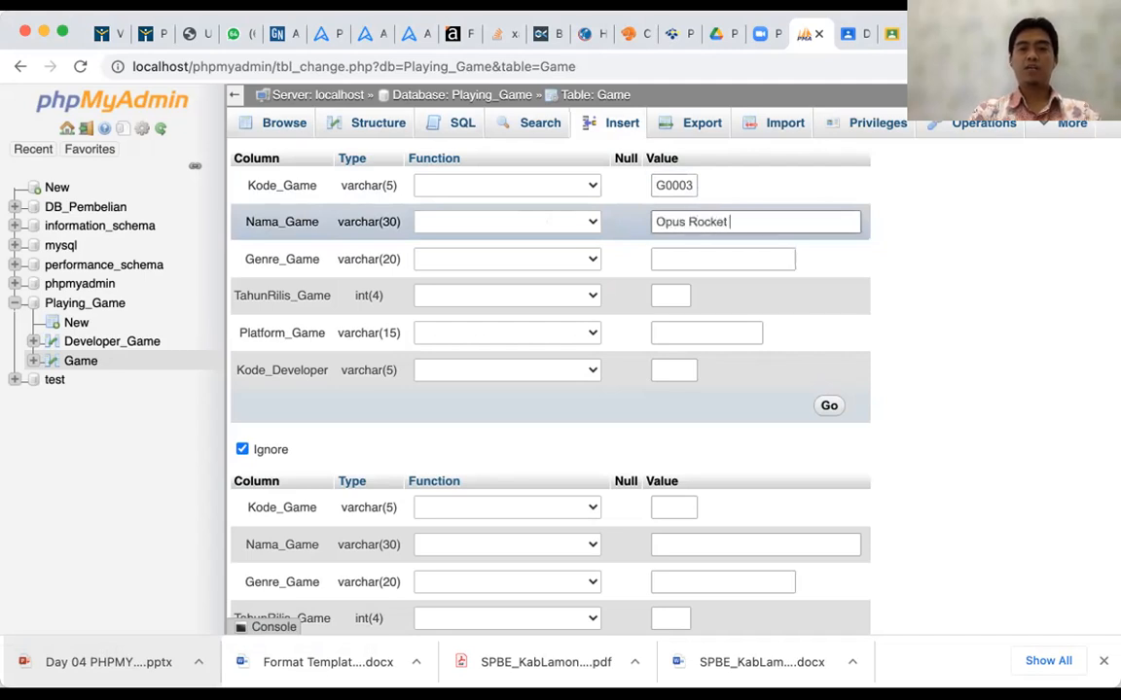
pyautogui.write('of Whisper')
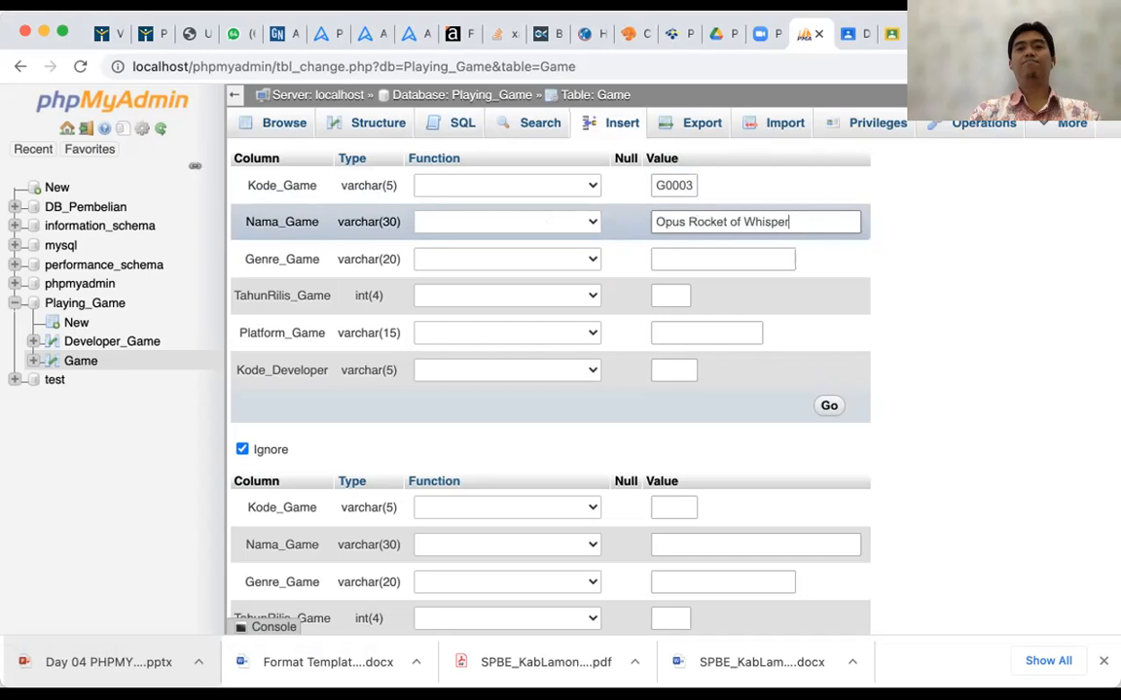
# Fill in Genre_Game as Visual Novel, TahunRilis_Game as 2017 and Platform_Game as Android for row G0003.
pyautogui.click(690, 257)
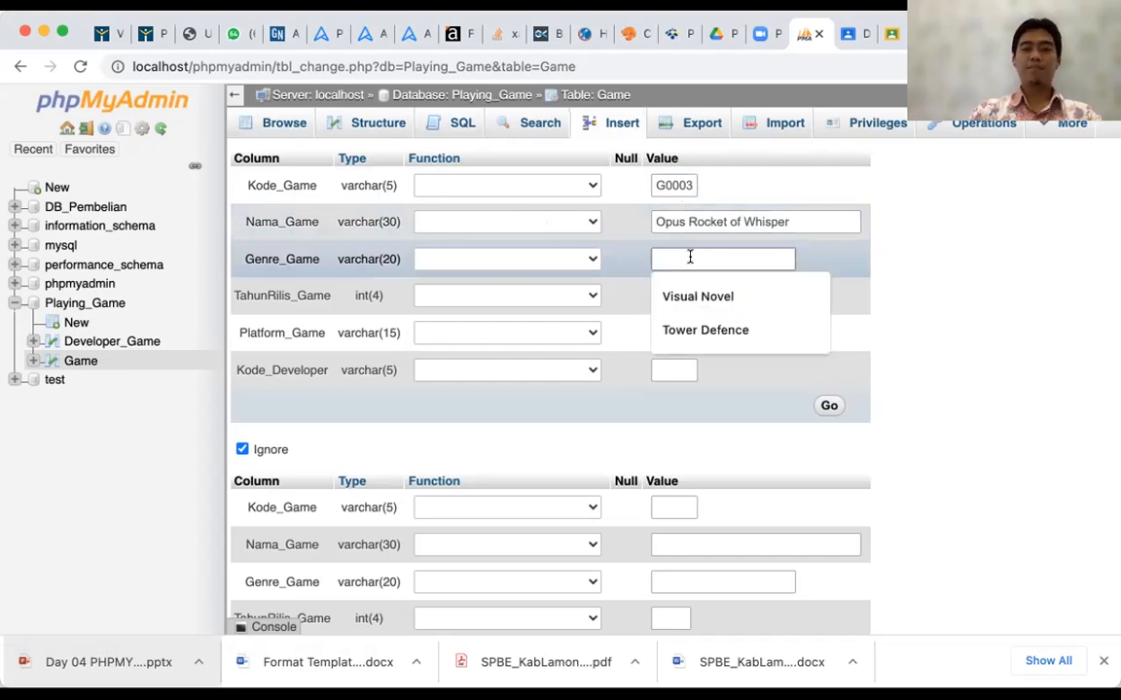
pyautogui.write('Visual N')
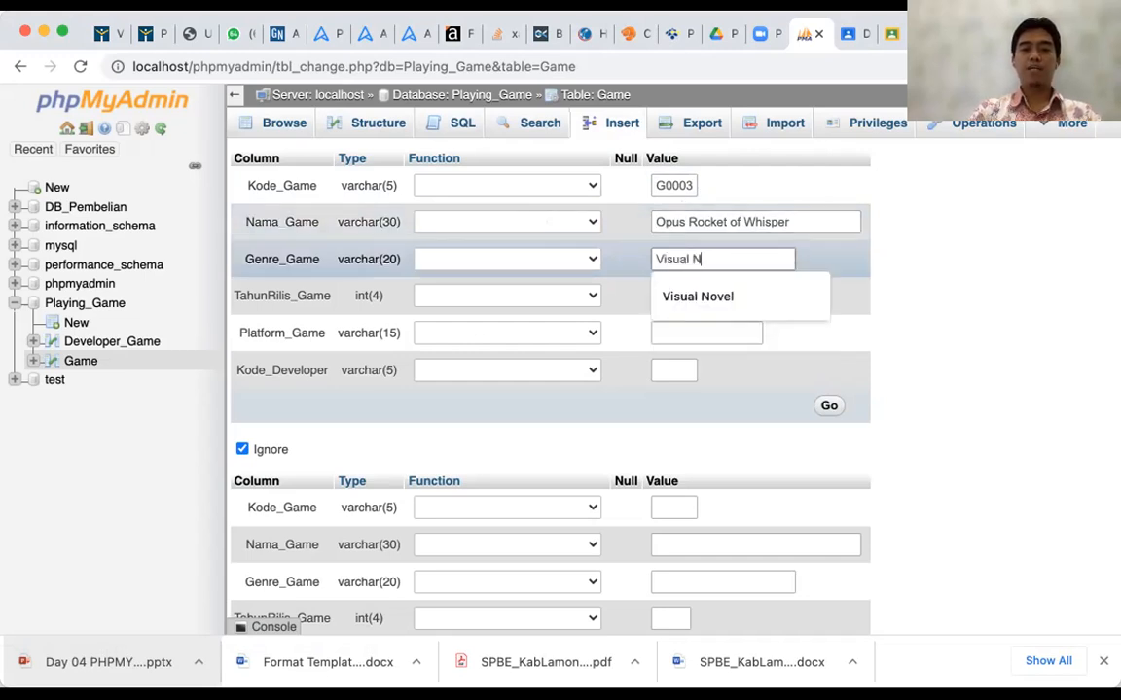
pyautogui.write('ovel')
pyautogui.click(671, 297)
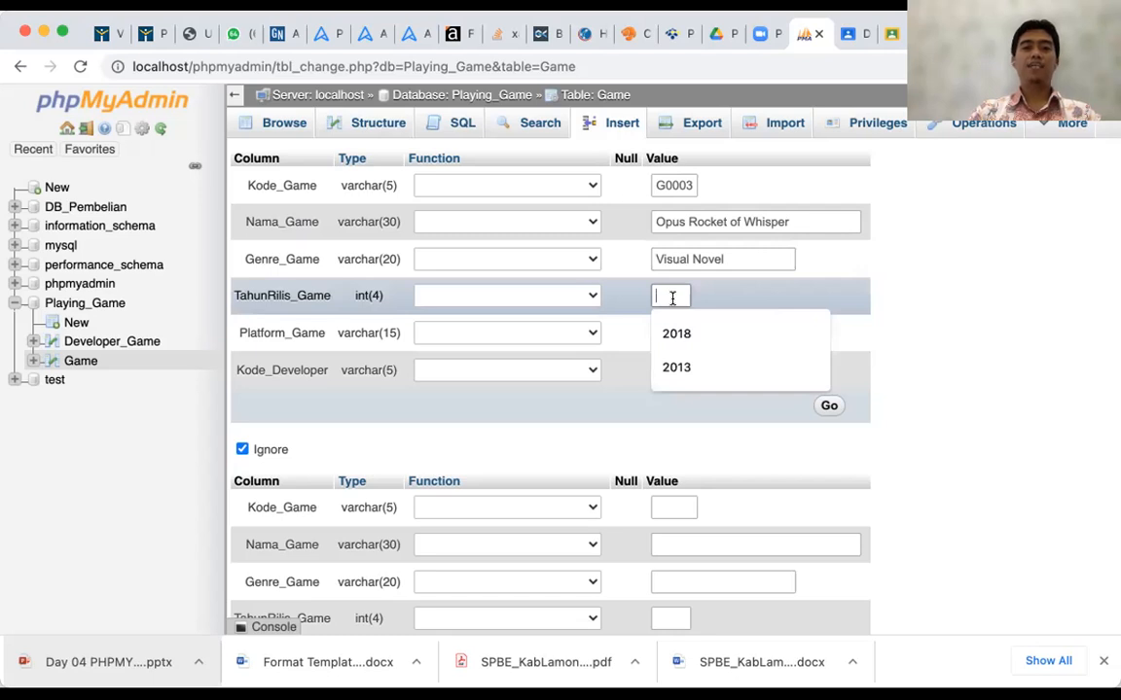
pyautogui.write('2017')
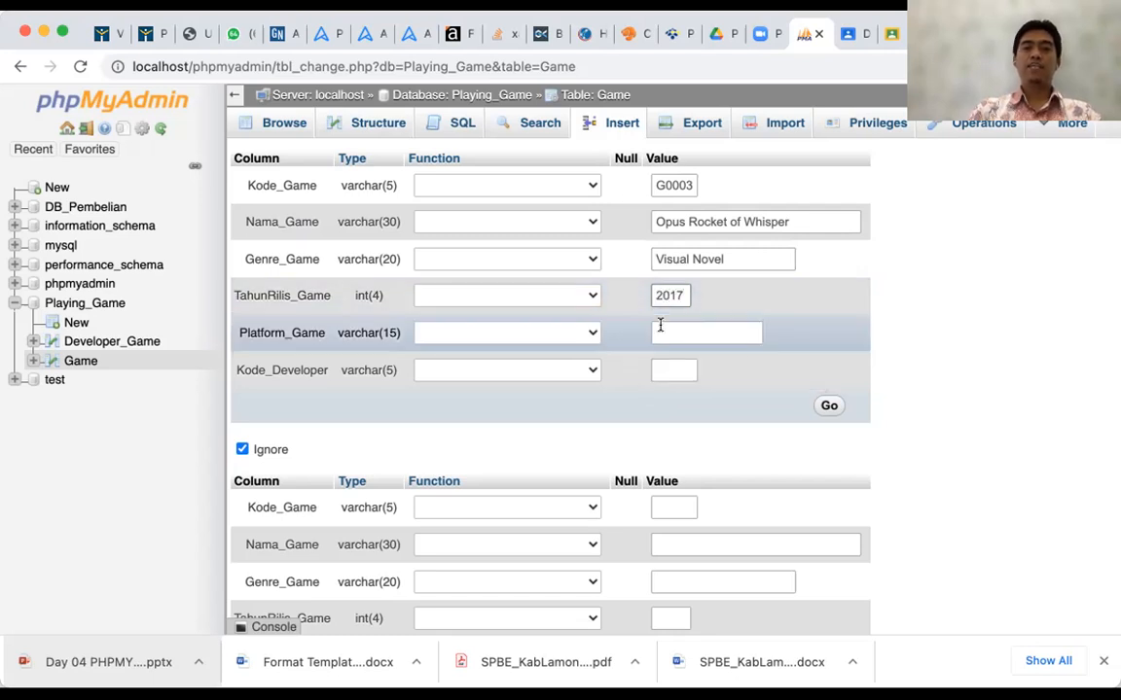
pyautogui.click(660, 329)
pyautogui.write('Androi')
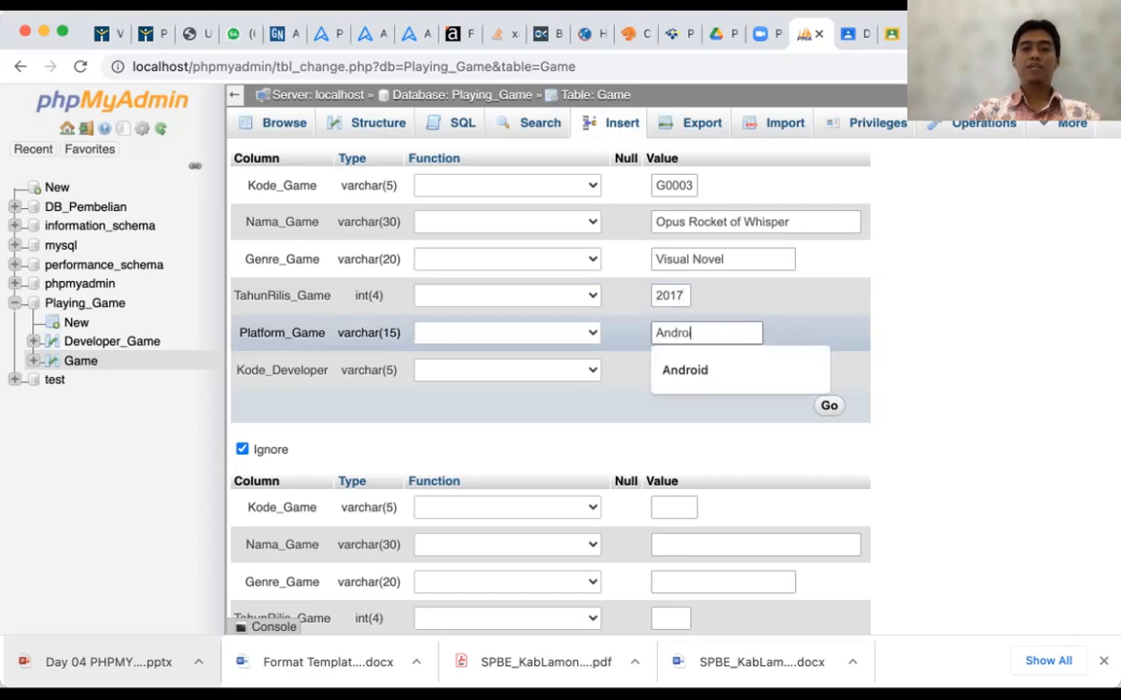
pyautogui.click(669, 369)
pyautogui.click(669, 368)
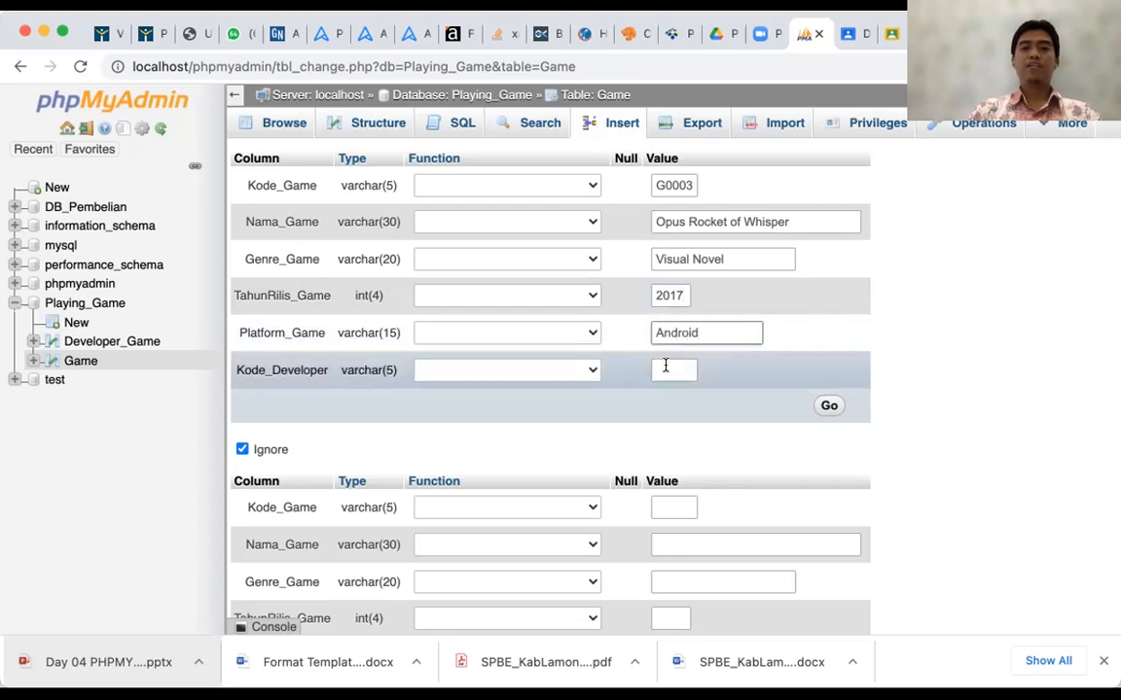
# Set Kode_Developer to D0003, insert the Opus Rocket of Whisper row and browse the Game table's rows.
pyautogui.write('D')
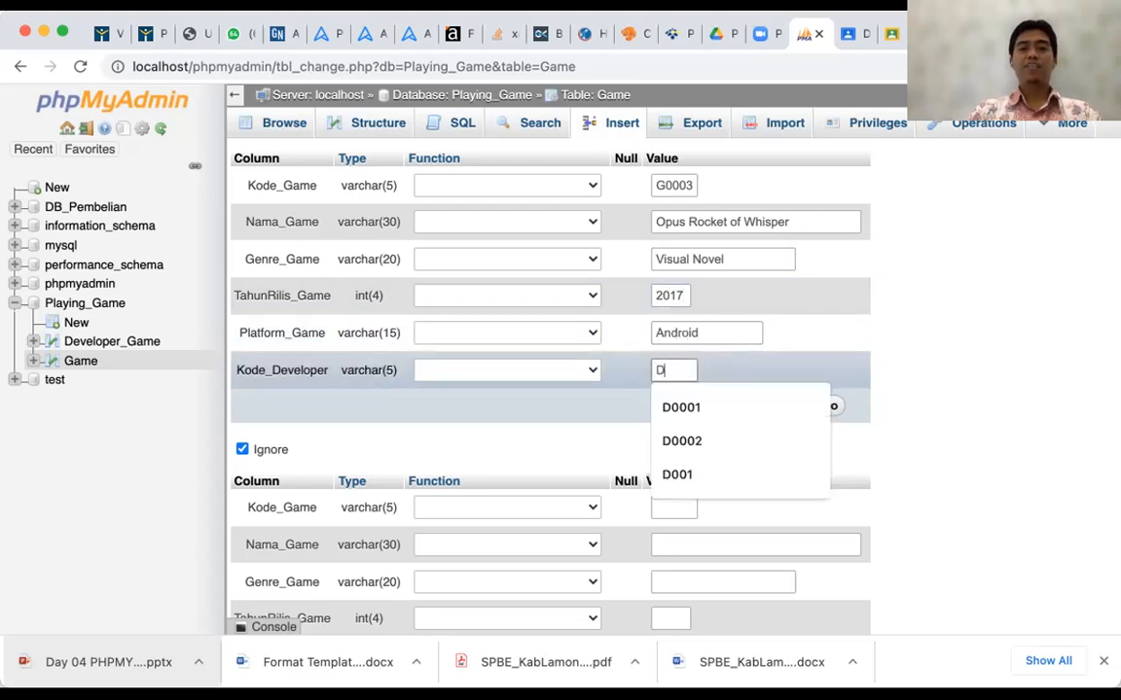
pyautogui.write('00')
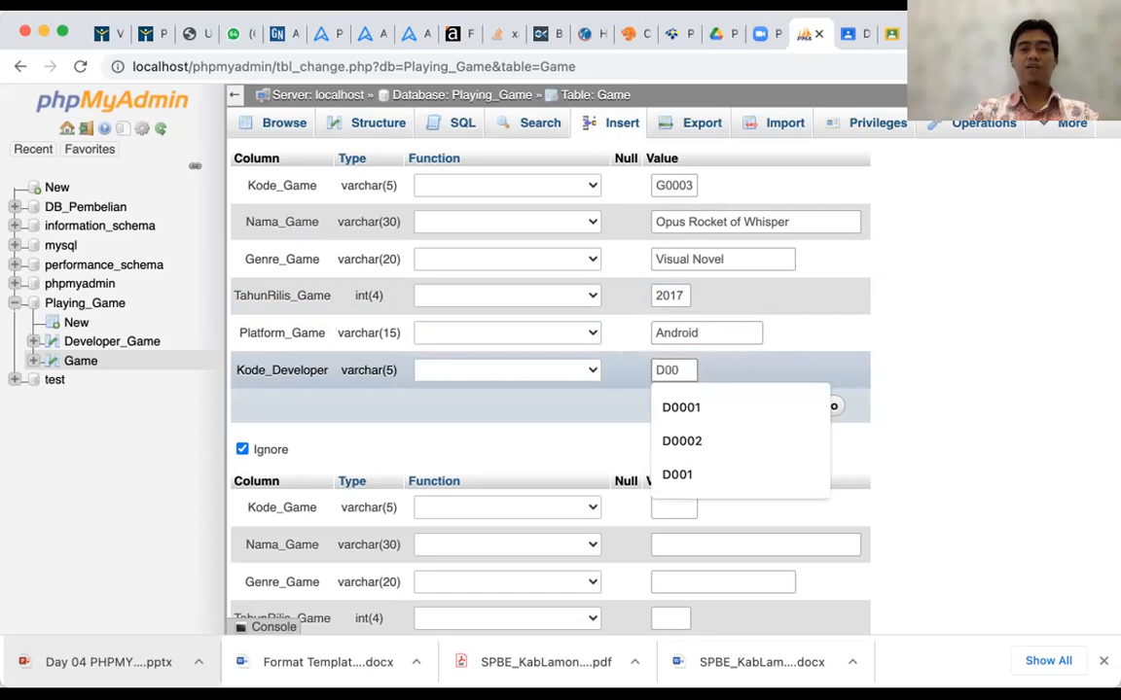
pyautogui.write('03')
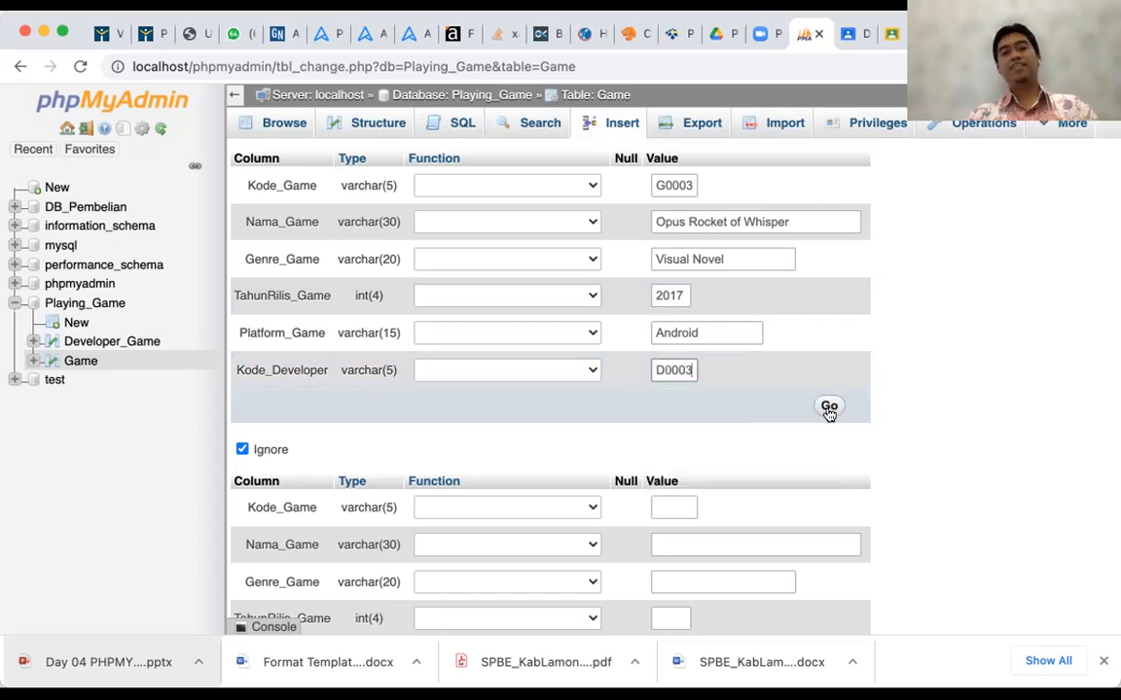
pyautogui.click(829, 408)
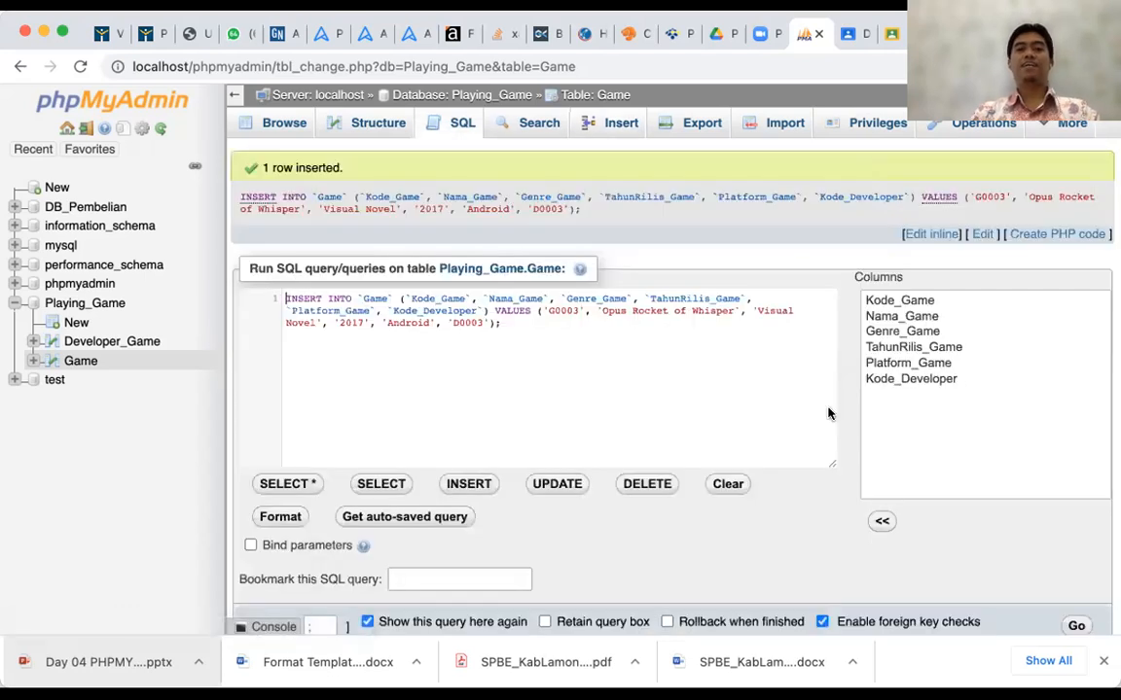
pyautogui.click(282, 123)
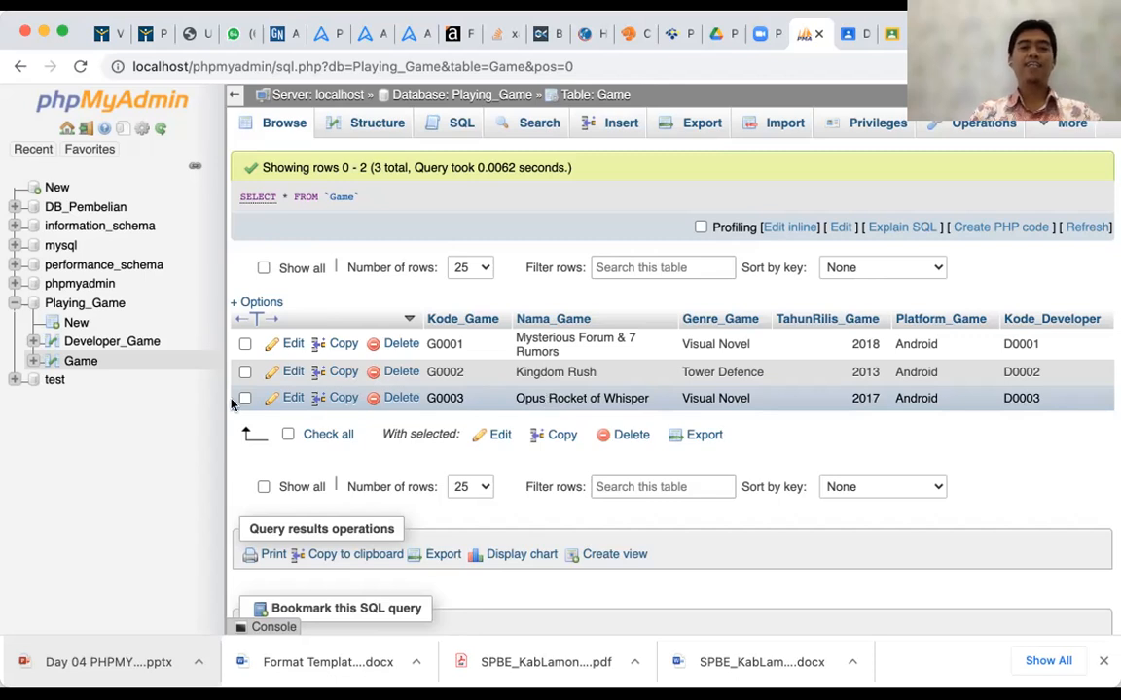
# Start a new row in the Developer_Game table with Kode_GameDeveloper D0001 and Name_GameDeveloper Entabrige Studio.
pyautogui.click(90, 343)
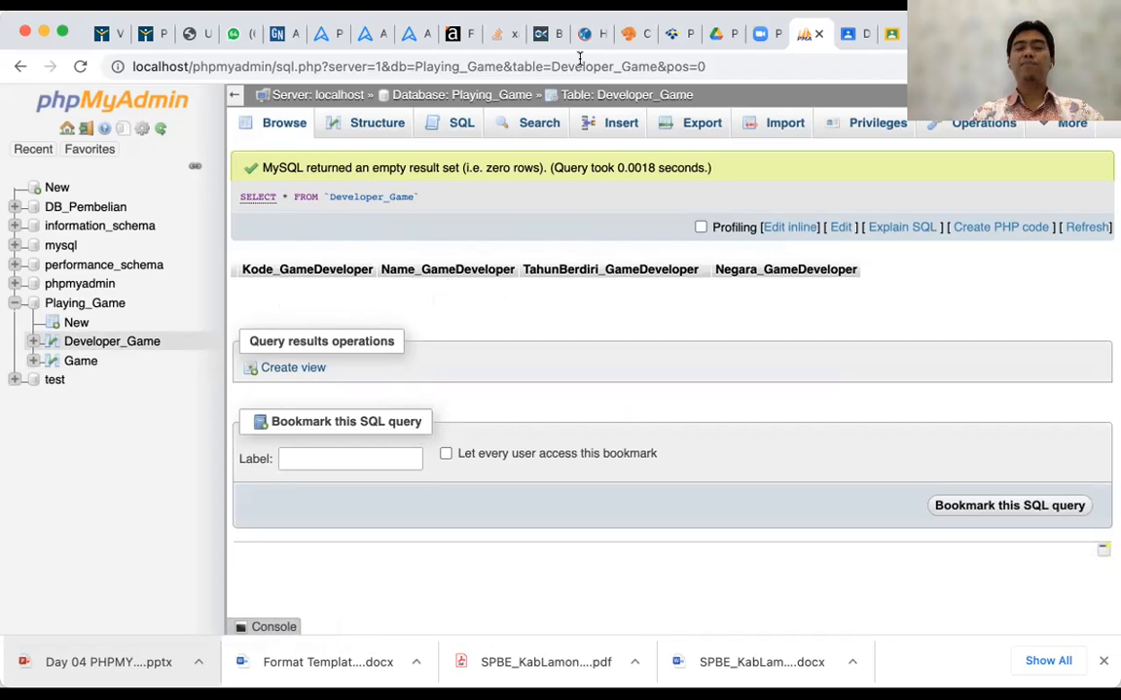
pyautogui.click(623, 125)
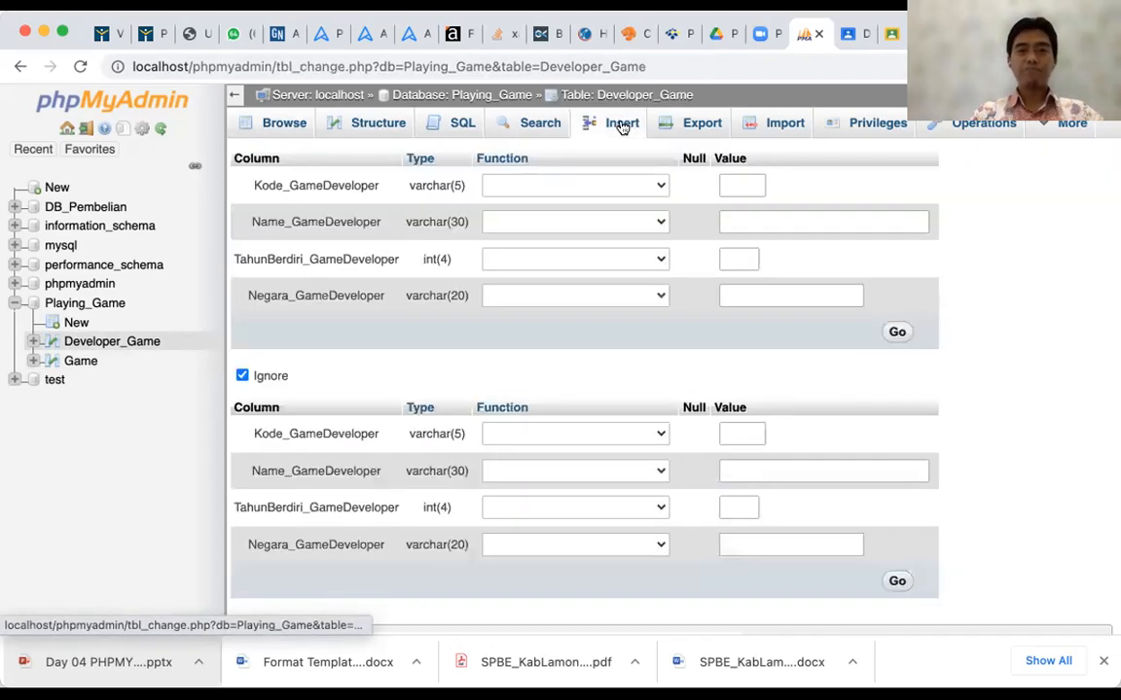
pyautogui.click(744, 186)
pyautogui.write('D0')
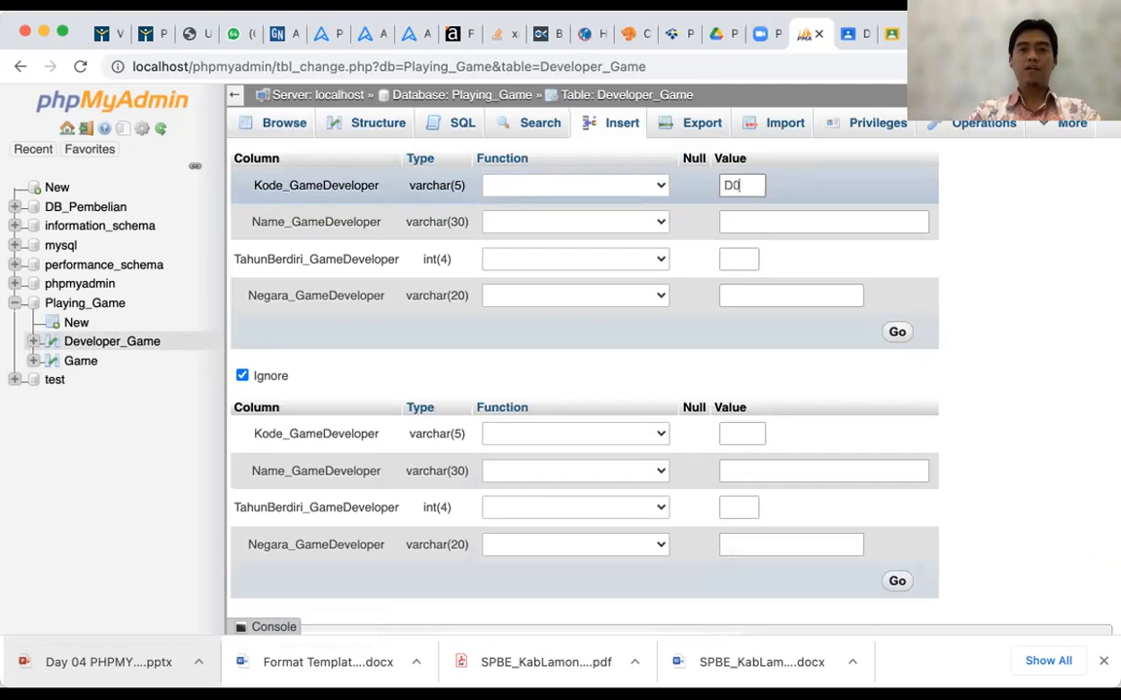
pyautogui.write('001')
pyautogui.click(772, 213)
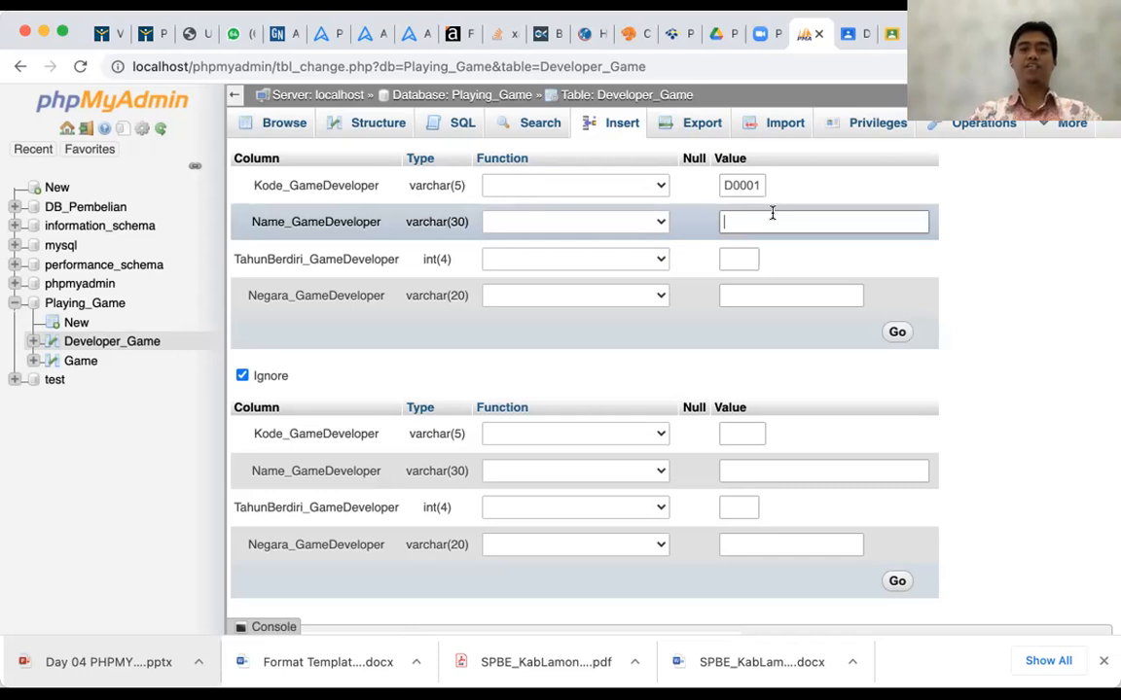
pyautogui.write('Entabrige')
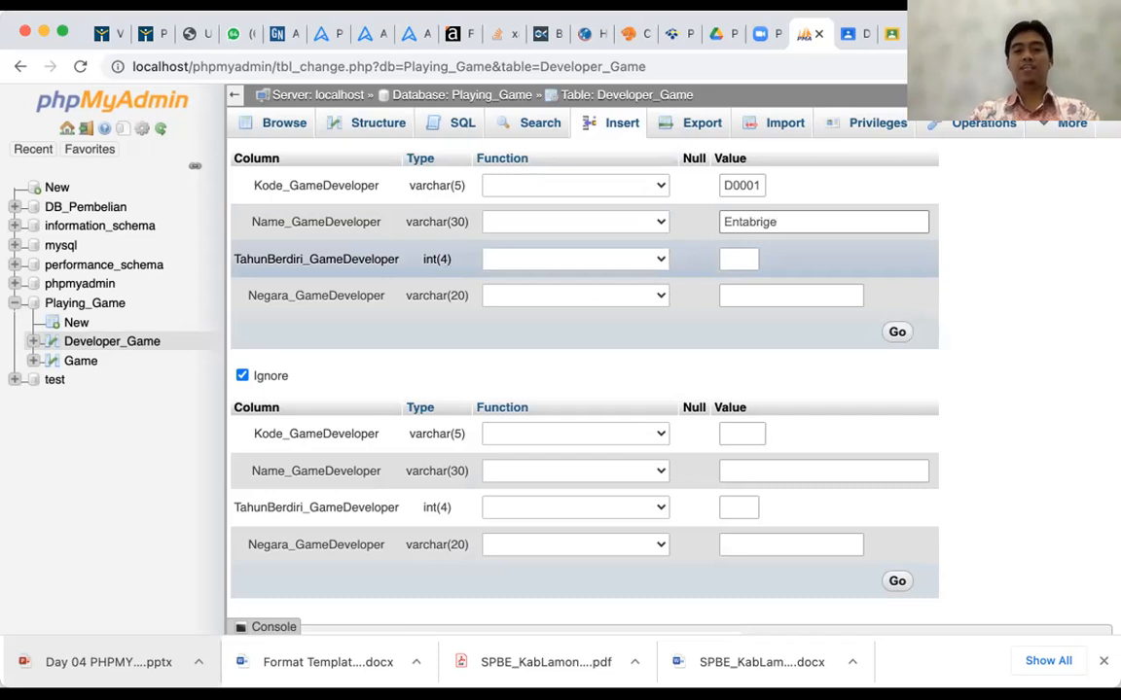
pyautogui.write(' Studio')
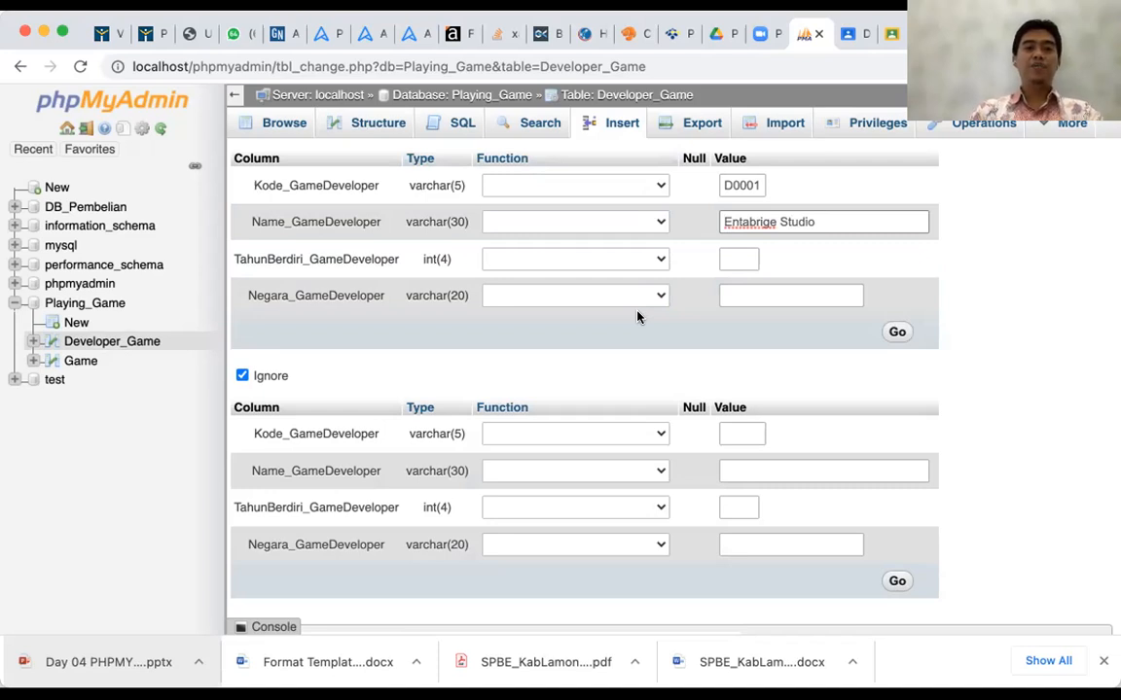
# Set TahunBerdiri_GameDeveloper to 2017 and Negara_GameDeveloper to Jepang for row D0001 and insert the row.
pyautogui.click(728, 257)
pyautogui.write('2017')
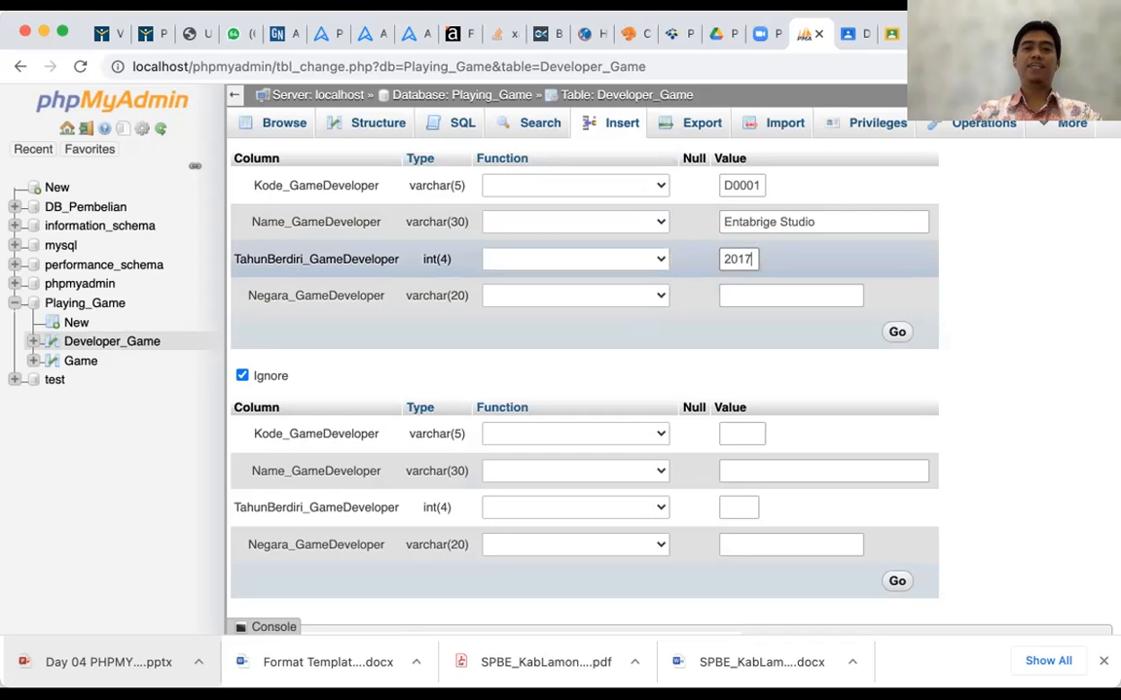
pyautogui.click(740, 293)
pyautogui.write('Jepang')
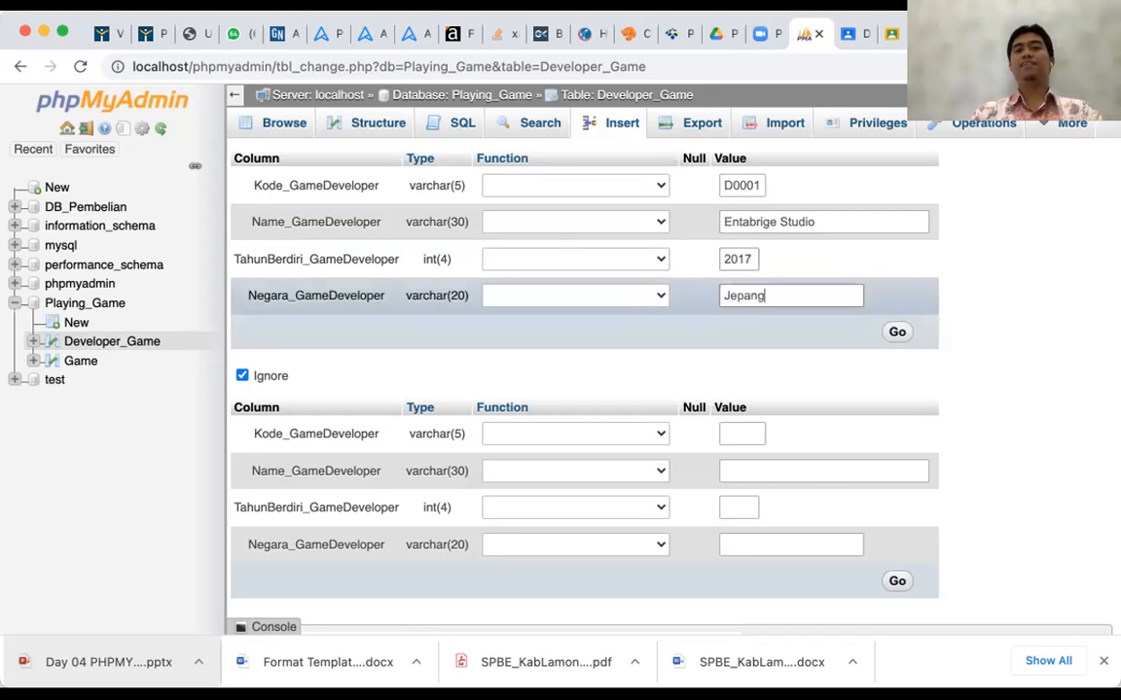
pyautogui.click(897, 334)
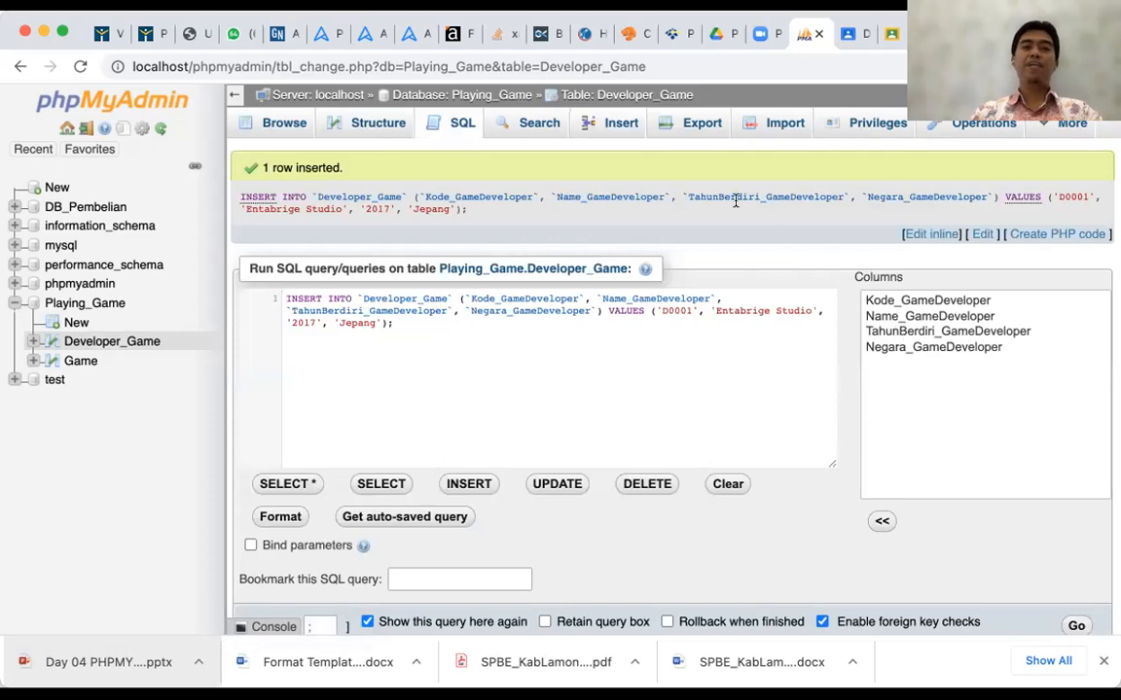
# Start another Developer_Game row with Kode_GameDeveloper D0002 and Name_GameDeveloper Ironhide Game Studio.
pyautogui.click(621, 127)
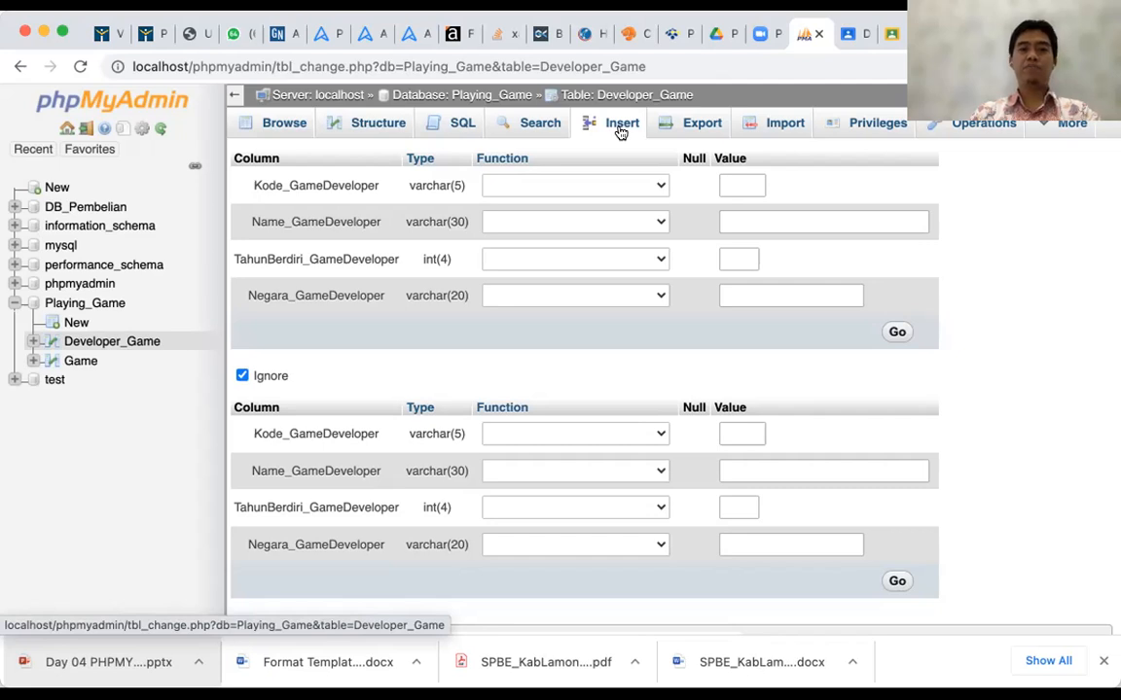
pyautogui.click(758, 184)
pyautogui.write('D0002')
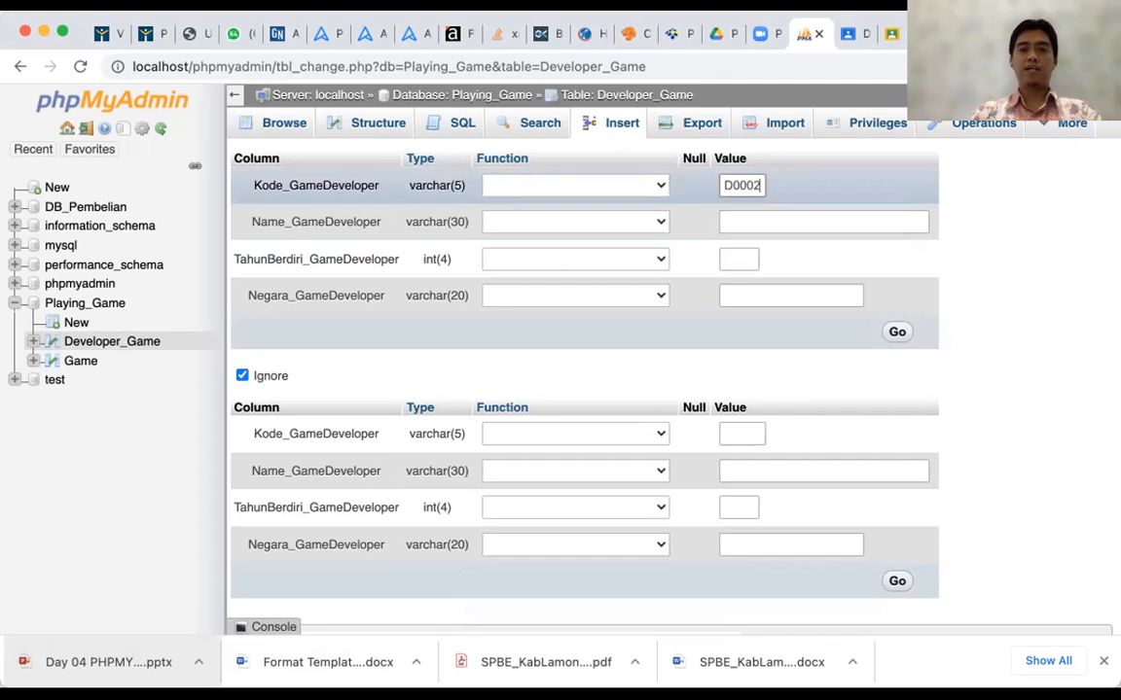
pyautogui.click(763, 220)
pyautogui.write('Ironhide Game Studio')
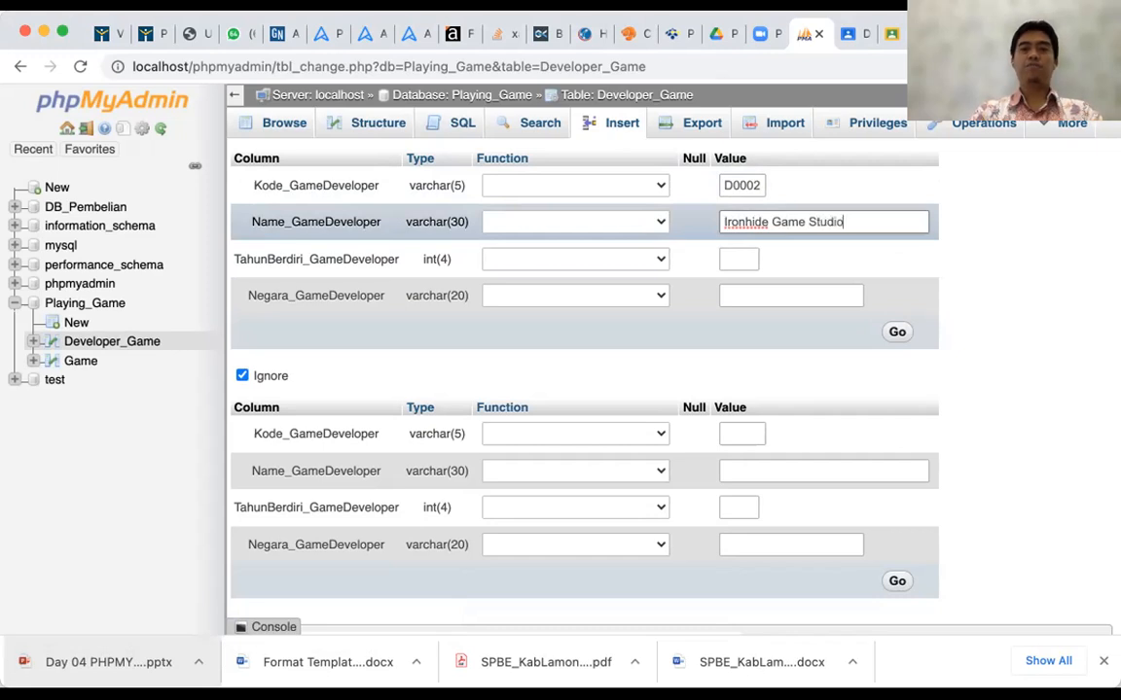
# Set TahunBerdiri_GameDeveloper to 2010 and Negara_GameDeveloper to Guatemala for row D0002 and insert the row.
pyautogui.click(742, 258)
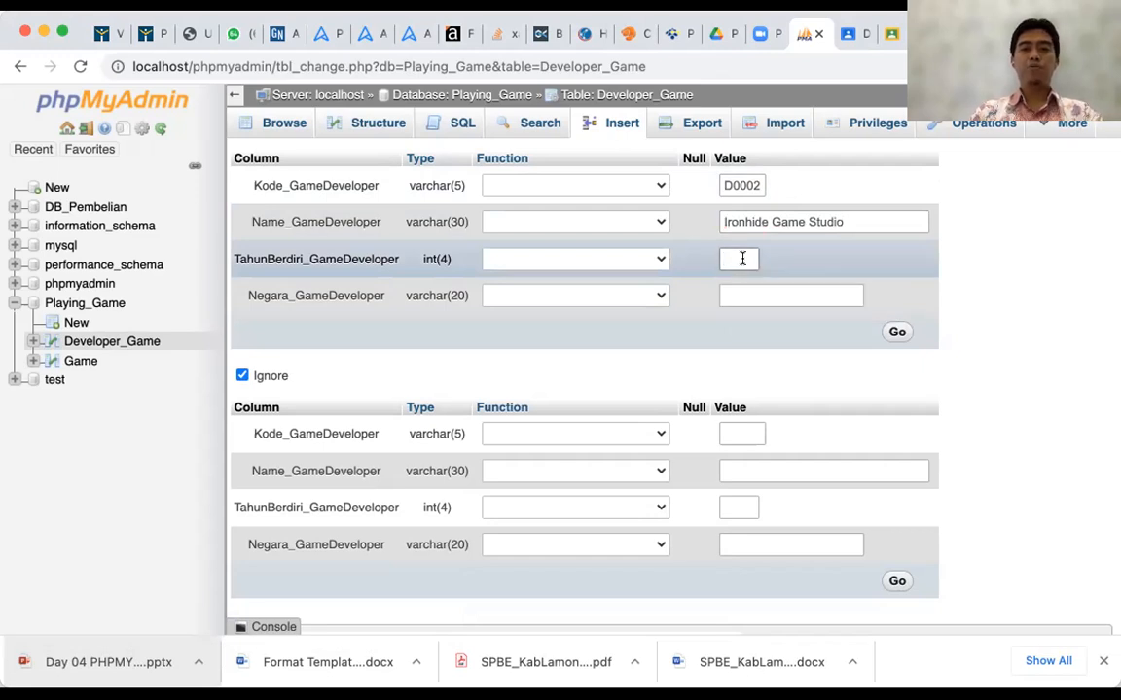
pyautogui.write('2010')
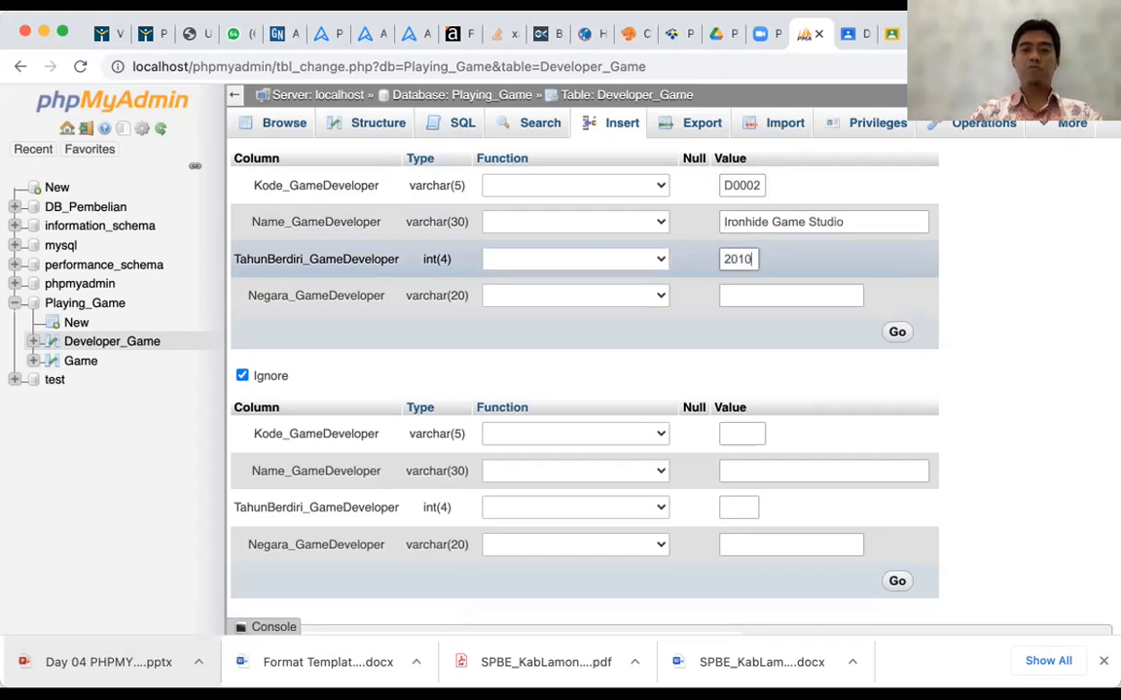
pyautogui.click(736, 294)
pyautogui.write('Guatemala')
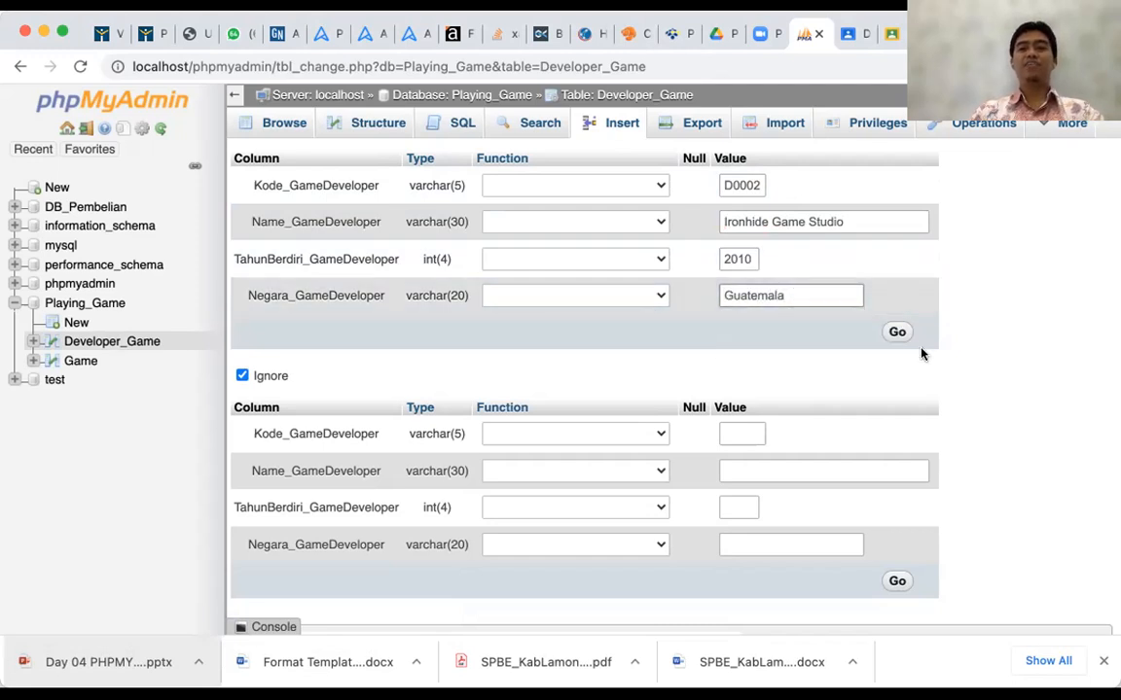
pyautogui.click(897, 332)
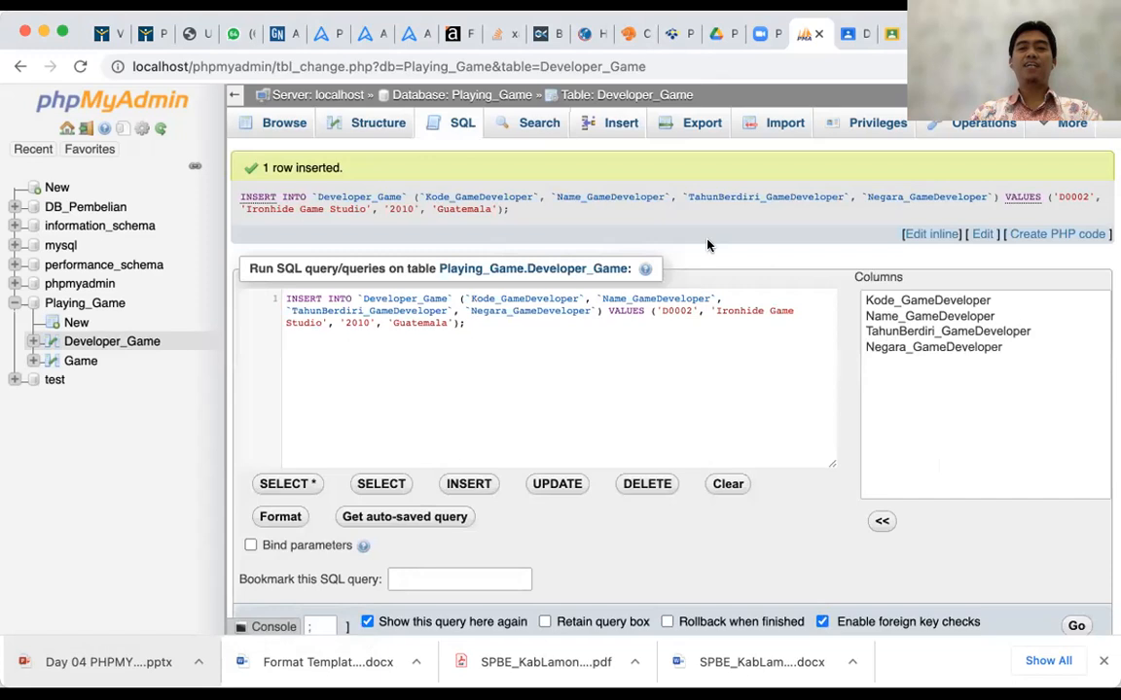
# Start another Developer_Game row with Kode_GameDeveloper D0003 and Name_GameDeveloper Sigono.
pyautogui.click(615, 125)
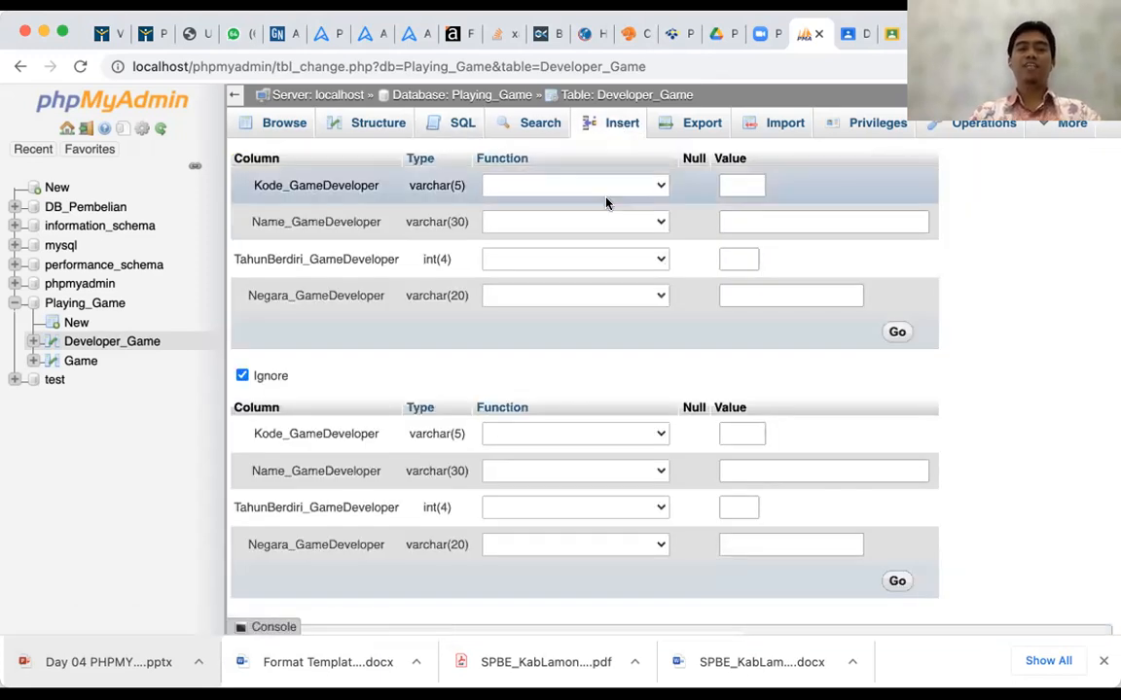
pyautogui.click(749, 182)
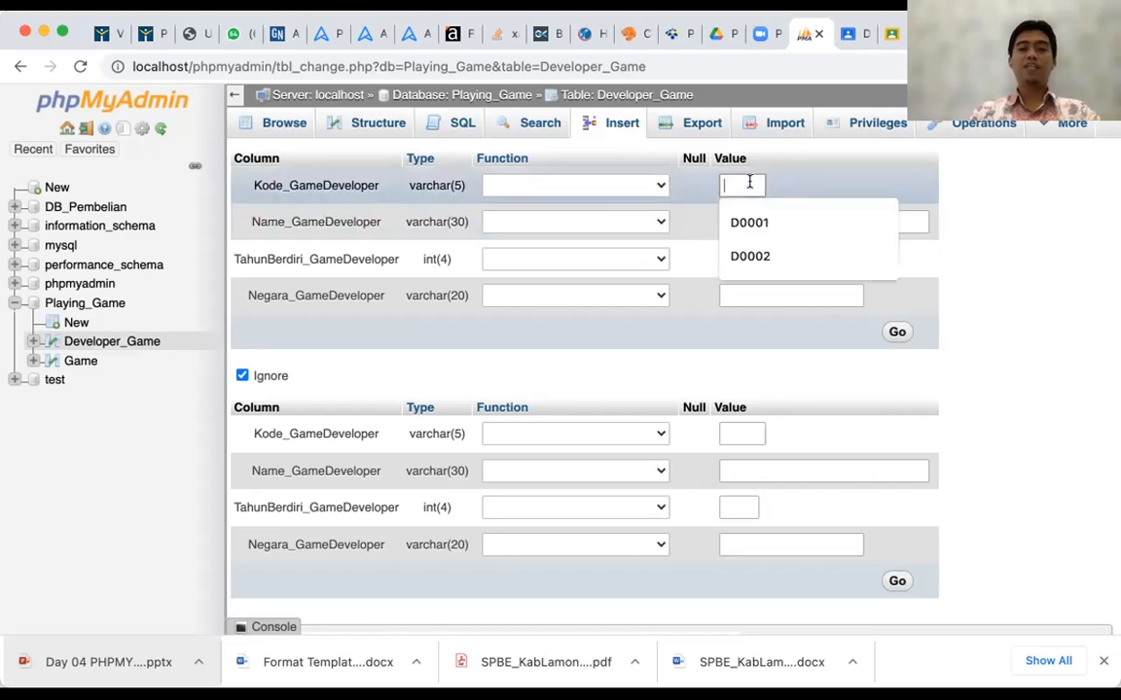
pyautogui.write('D000')
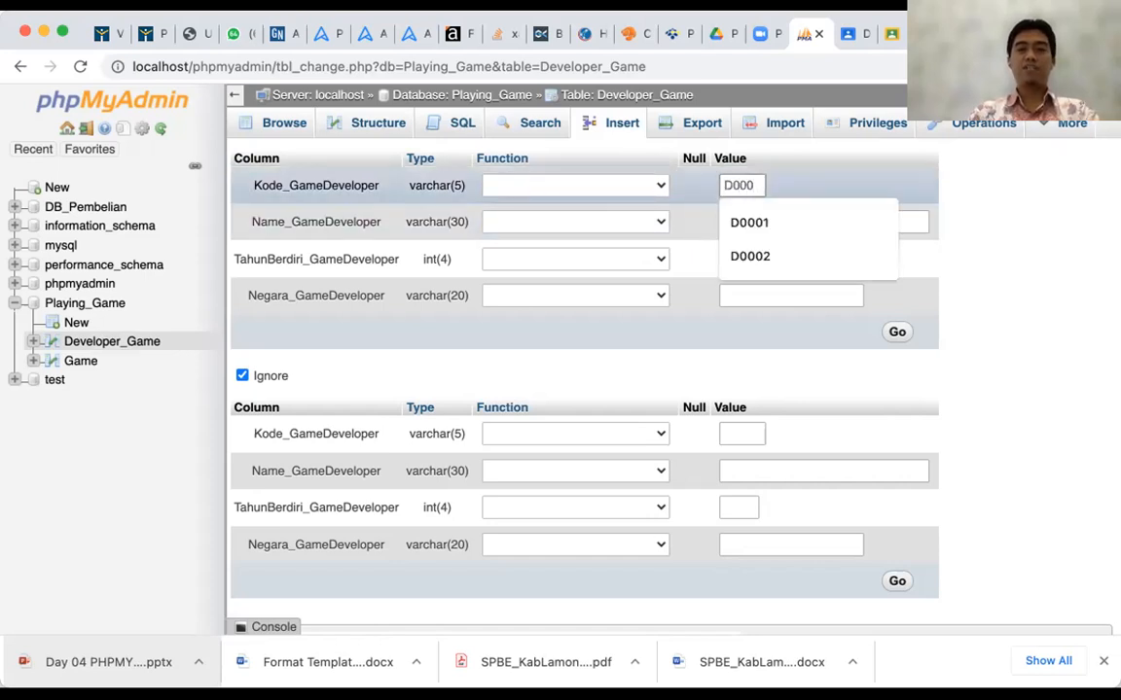
pyautogui.write('3')
pyautogui.click(759, 214)
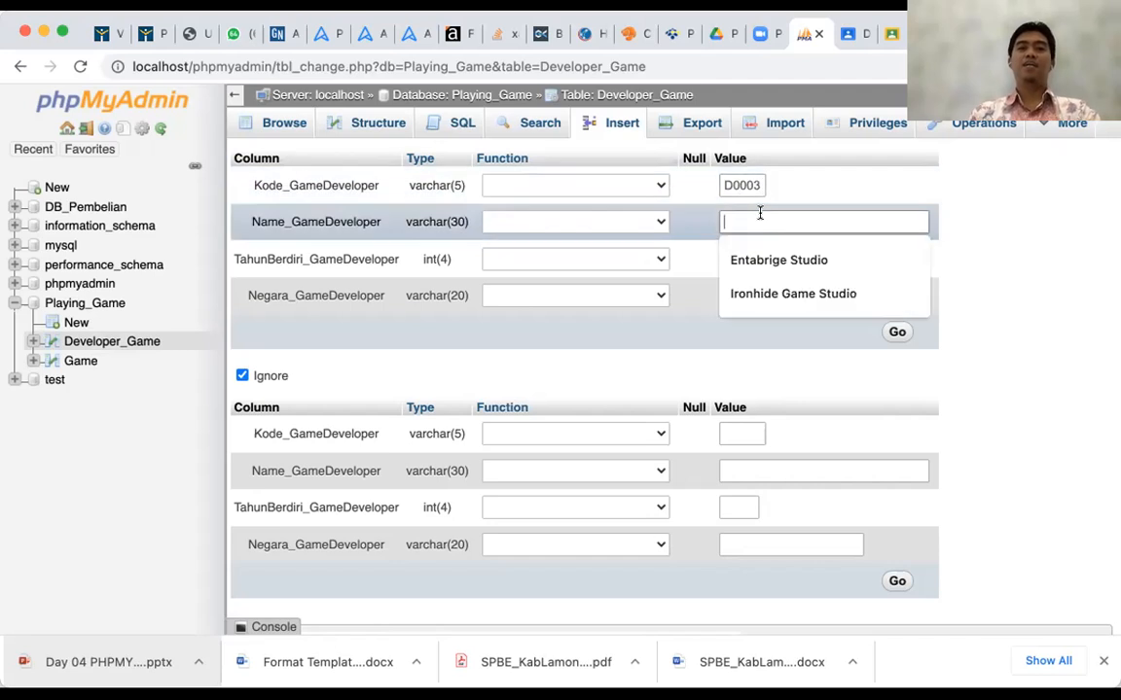
pyautogui.hotkey('ctrl', 'Right')
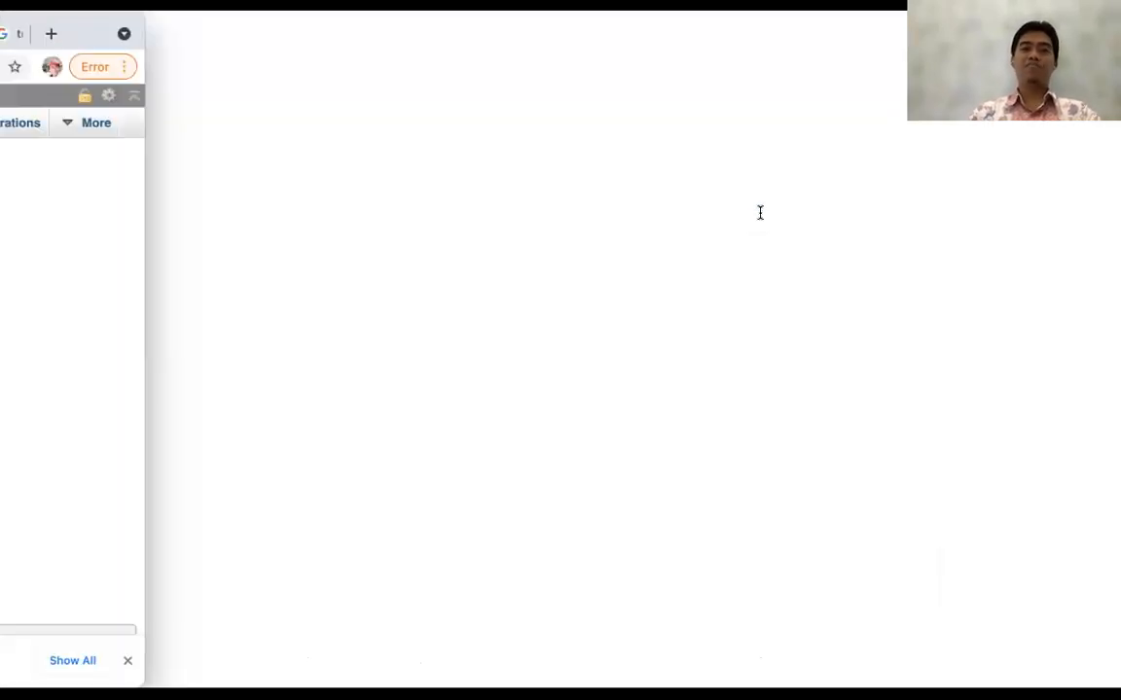
pyautogui.hotkey('ctrl', 'Left')
pyautogui.write('Sigono')
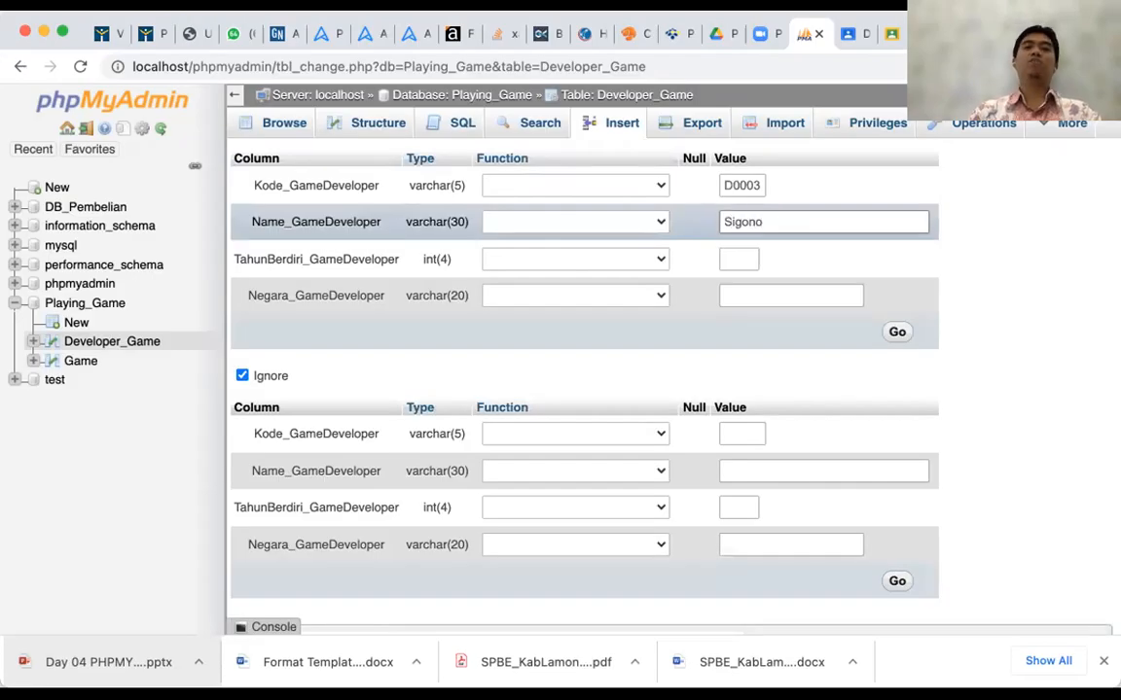
# Set TahunBerdiri_GameDeveloper to 2015 and Negara_GameDeveloper to Taiwan, insert the Sigono row and browse the Developer_Game rows.
pyautogui.click(741, 257)
pyautogui.write('2015')
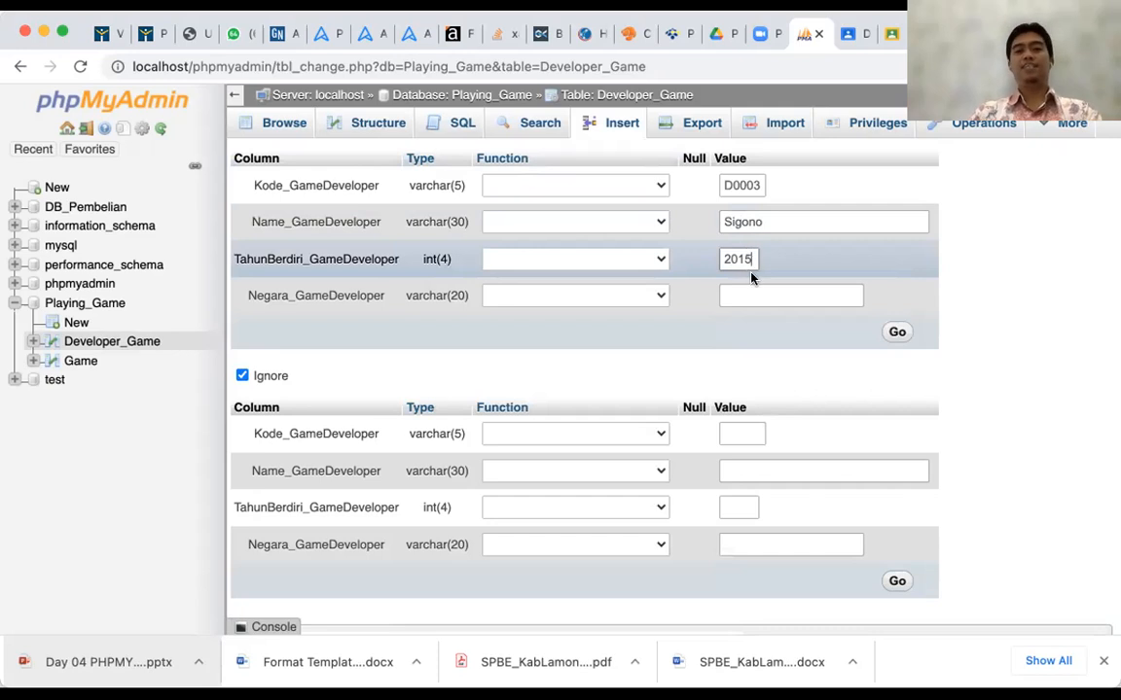
pyautogui.press('Tab')
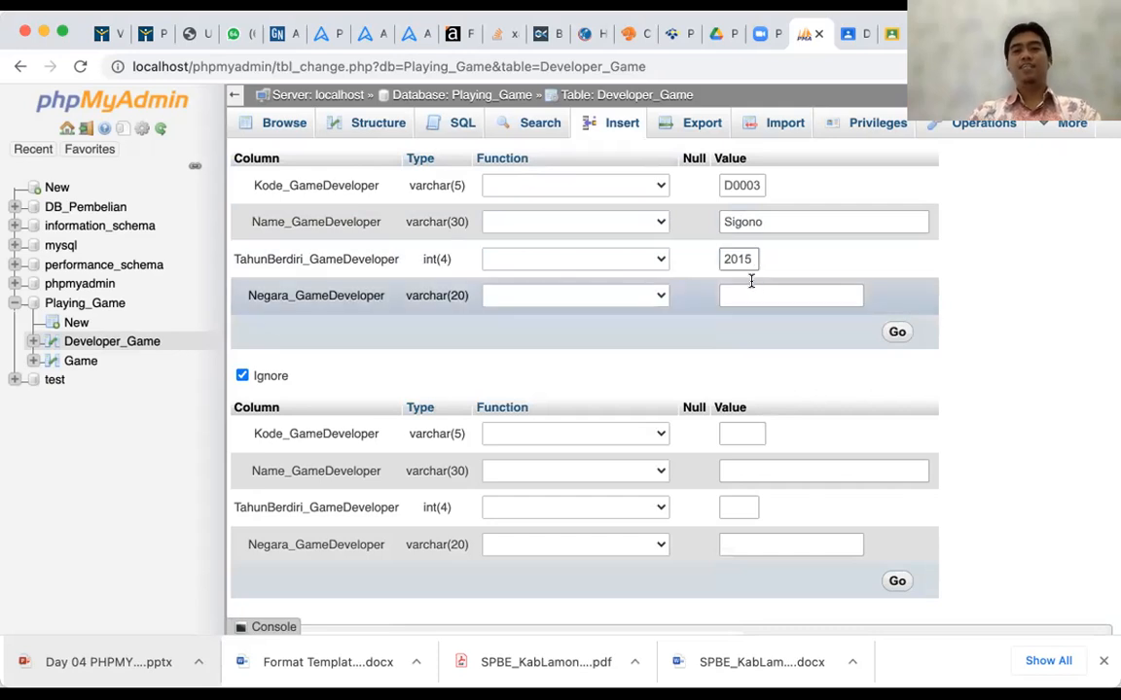
pyautogui.write('Taiwan')
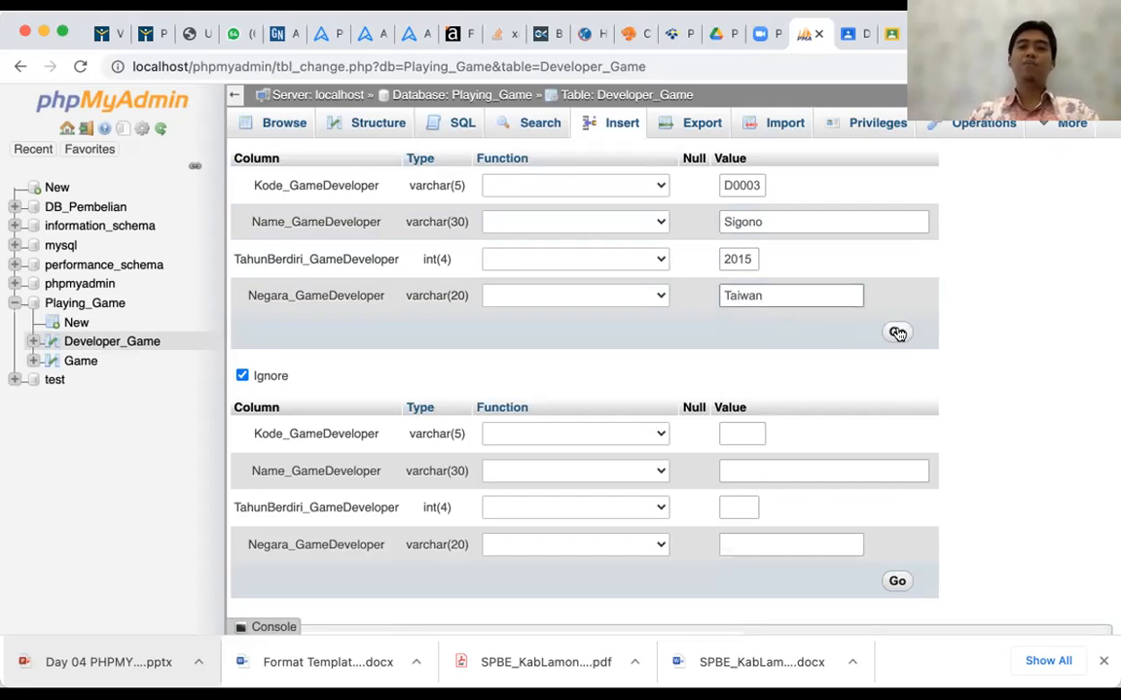
pyautogui.click(897, 333)
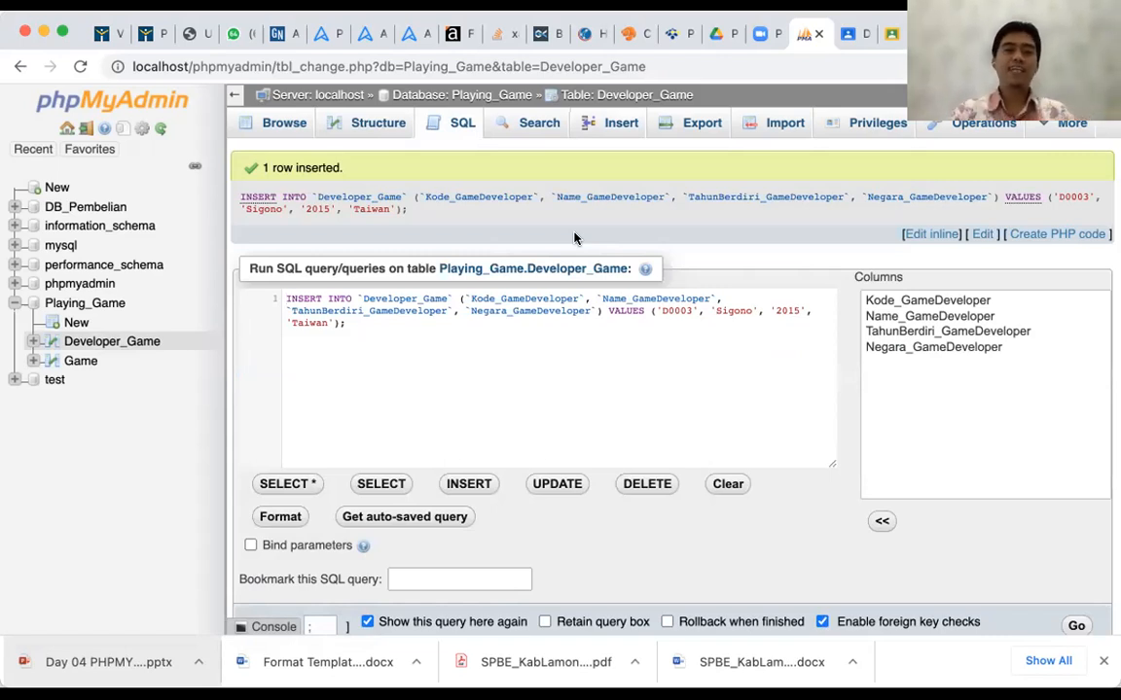
pyautogui.click(275, 125)
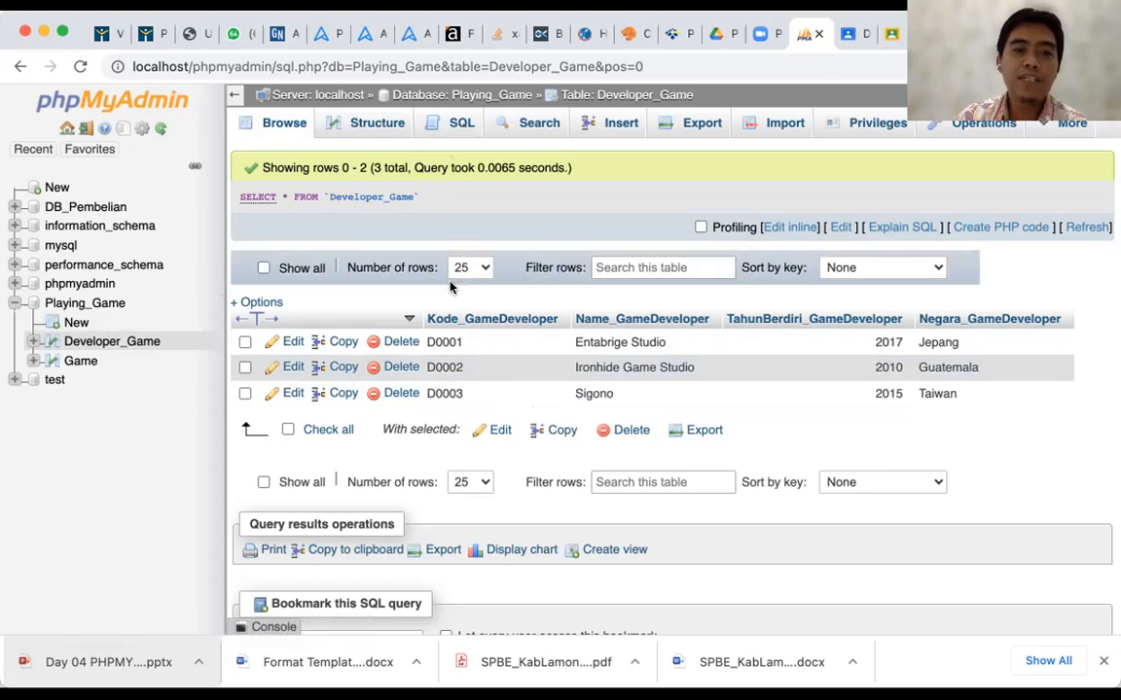
# Start another Developer_Game row with Kode_GameDeveloper D0004 and Name_GameDeveloper Toge Studio.
pyautogui.click(615, 127)
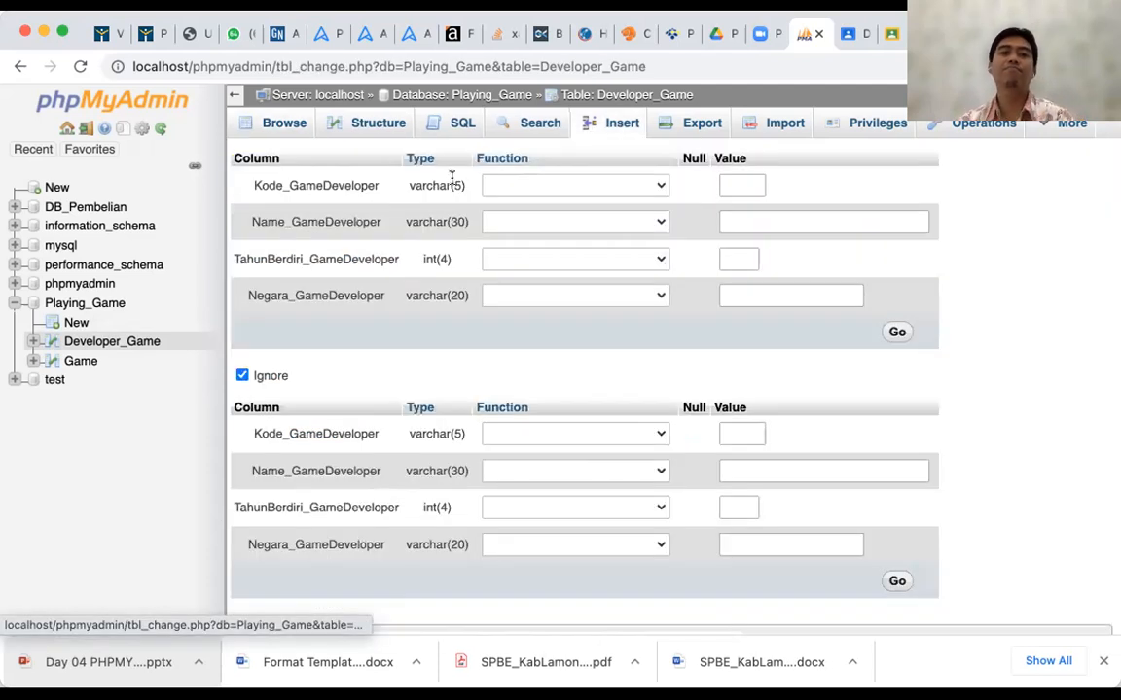
pyautogui.click(751, 184)
pyautogui.write('D')
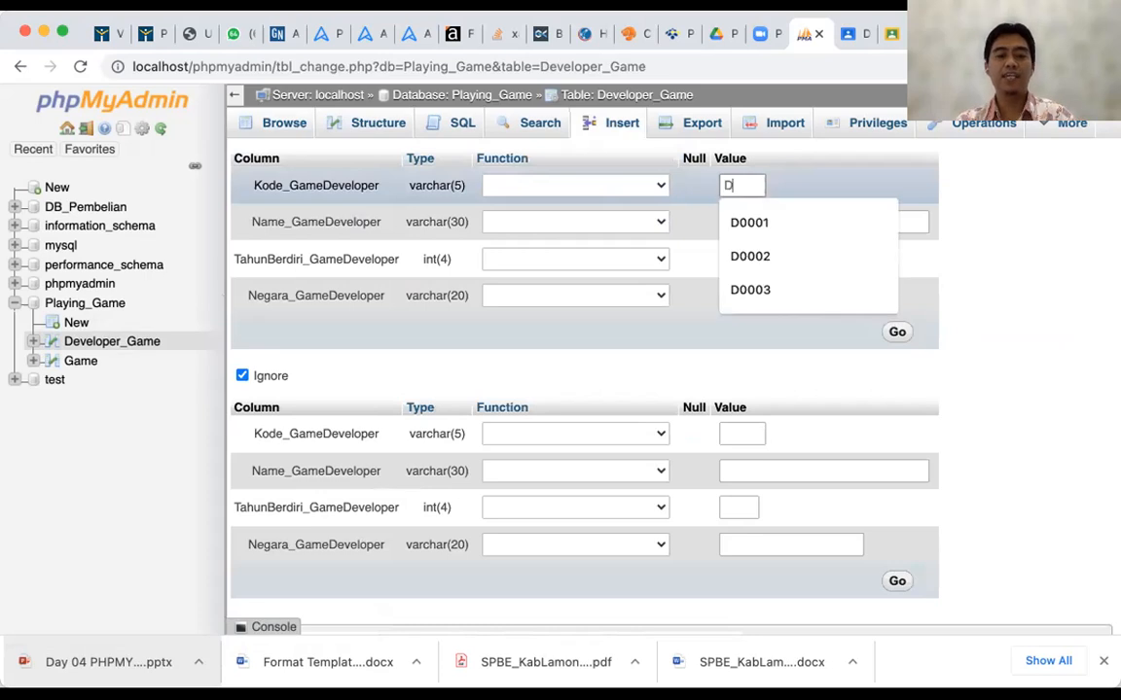
pyautogui.write('0004')
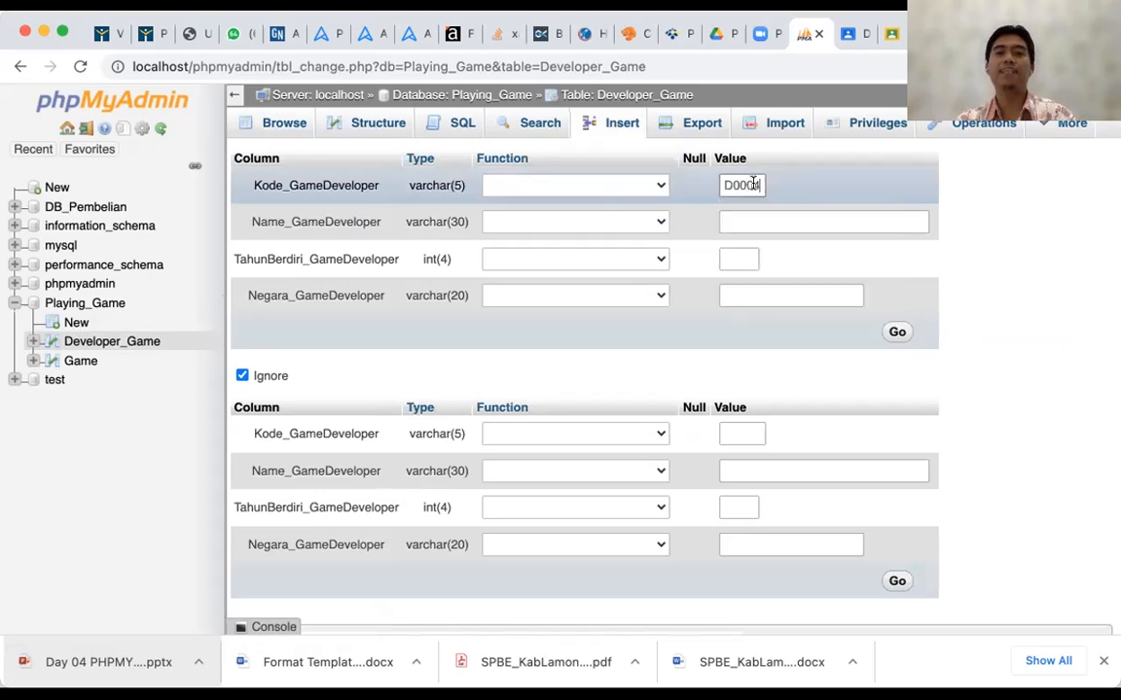
pyautogui.click(754, 219)
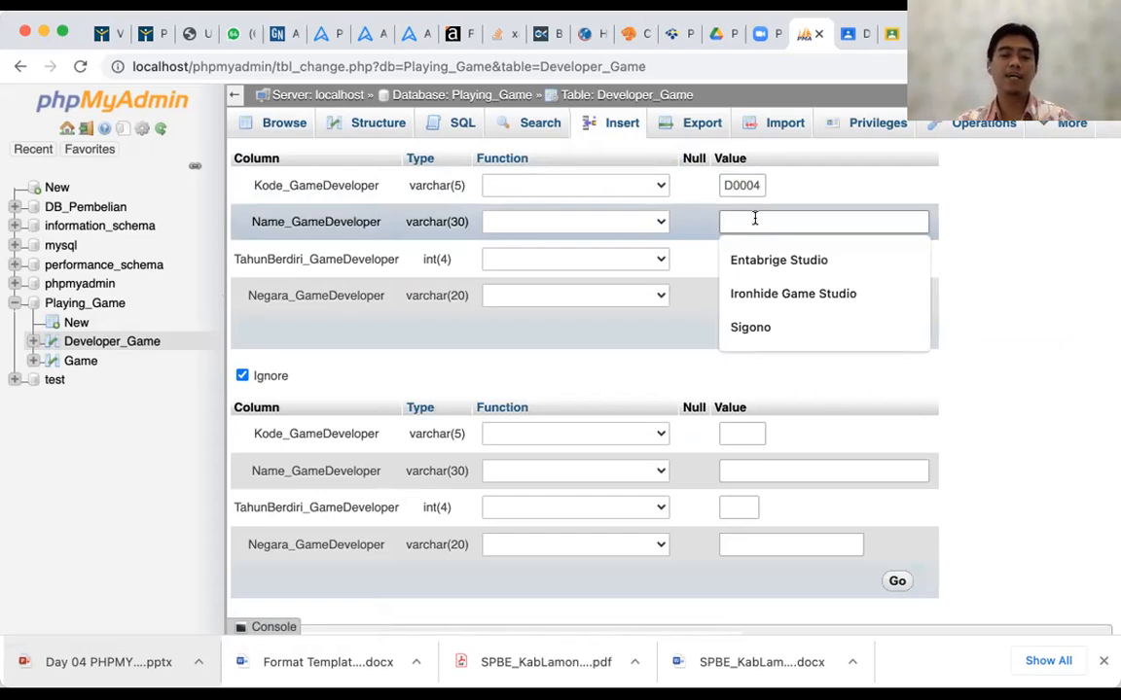
pyautogui.write('To')
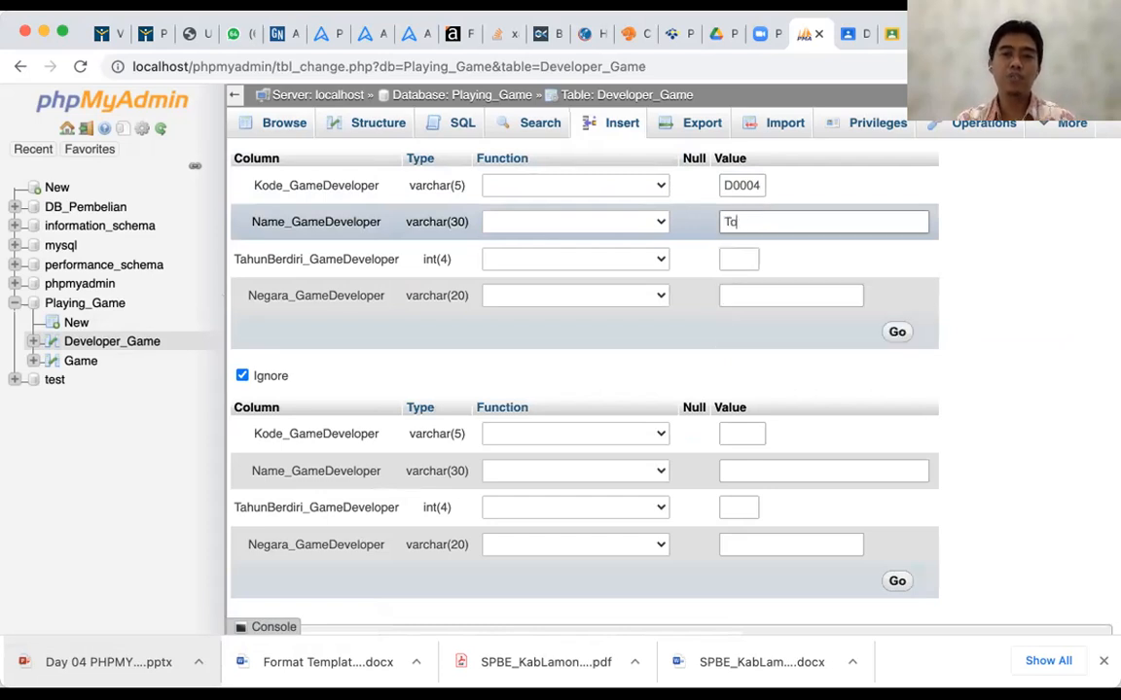
pyautogui.write('ge Studio')
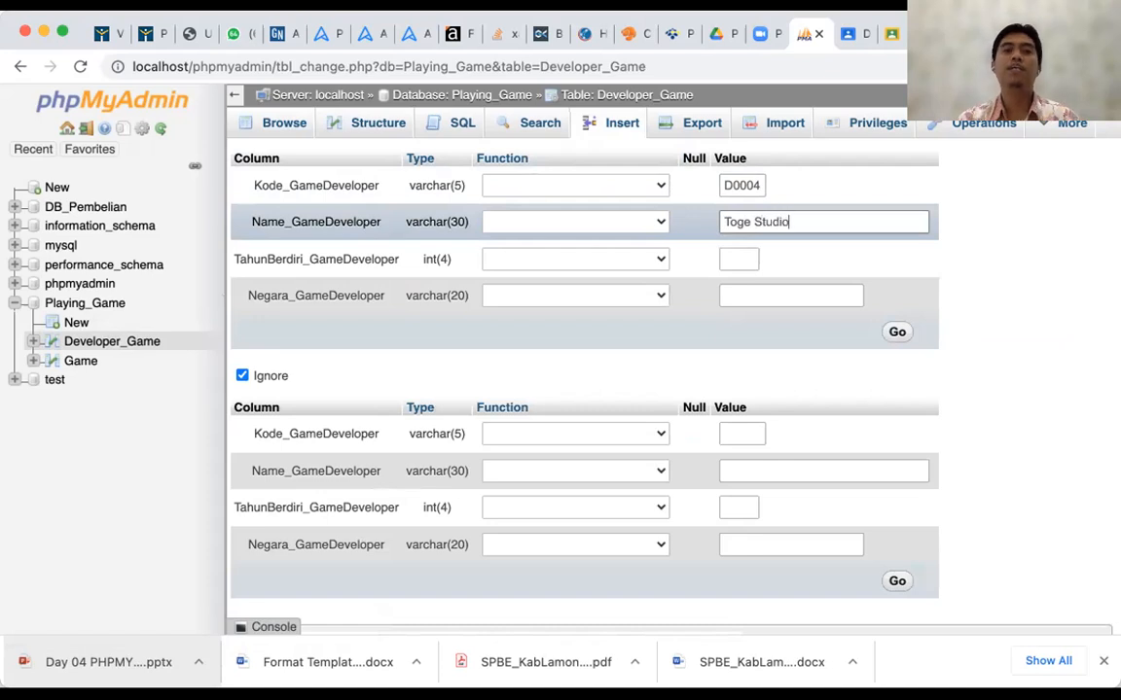
# Set TahunBerdiri_GameDeveloper to 2012 and Negara_GameDeveloper to Indonesia, insert the Toge Studio row and browse the Developer_Game rows.
pyautogui.click(740, 258)
pyautogui.write('2012')
pyautogui.click(736, 290)
pyautogui.write('Indonesia')
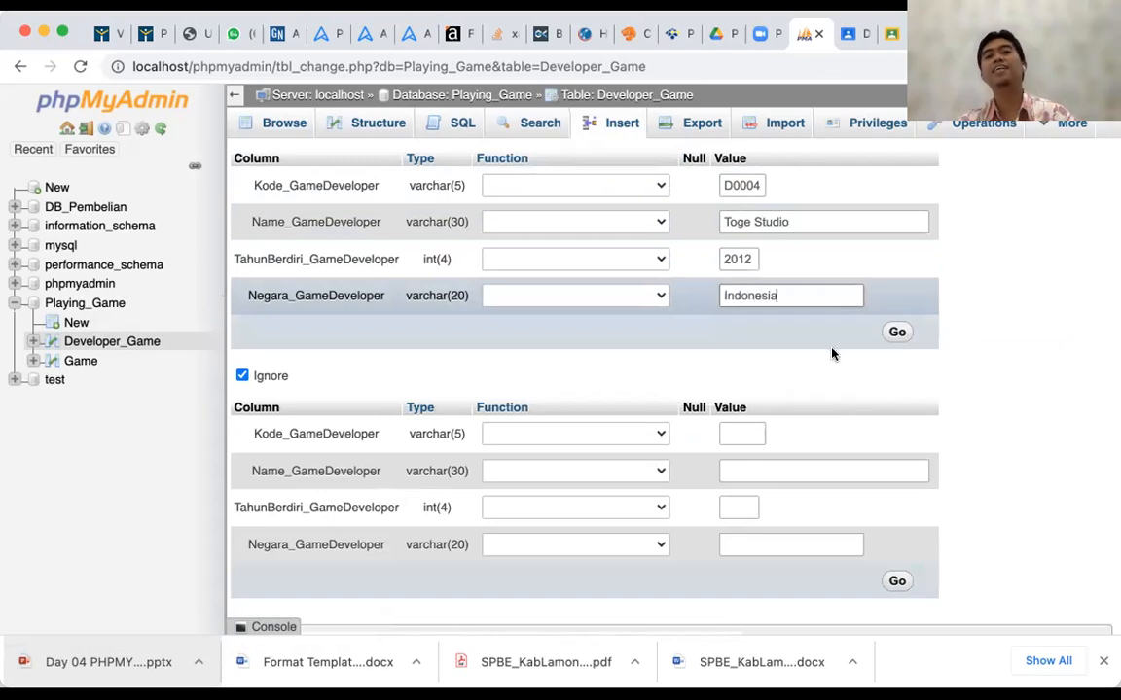
pyautogui.click(894, 333)
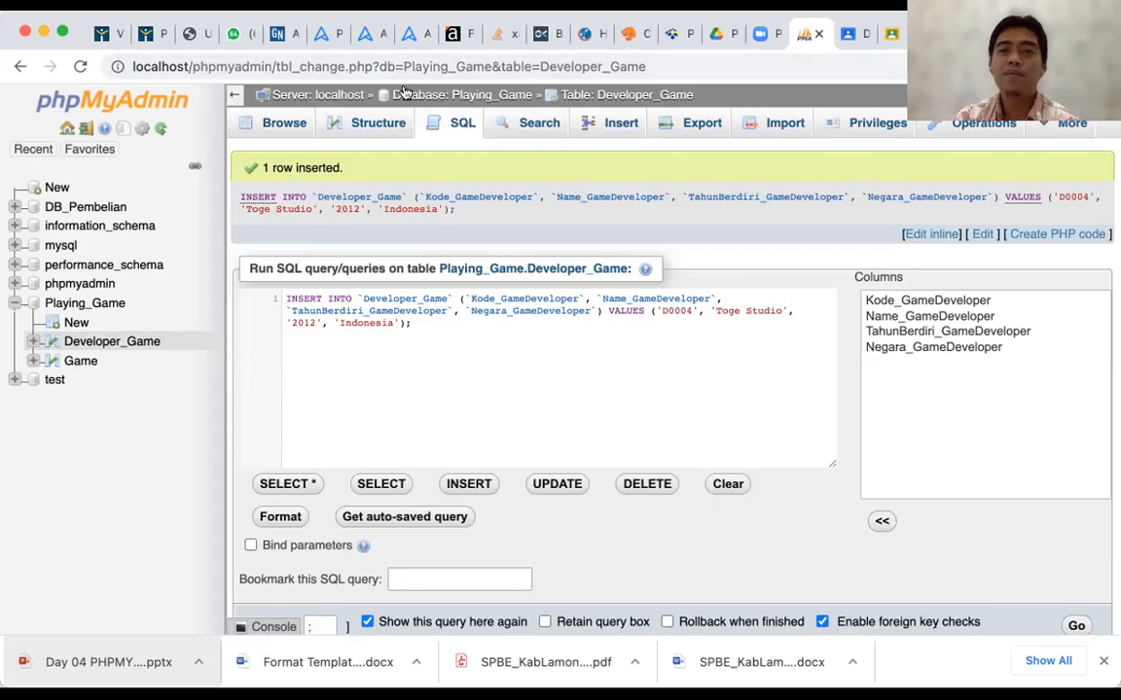
pyautogui.click(283, 123)
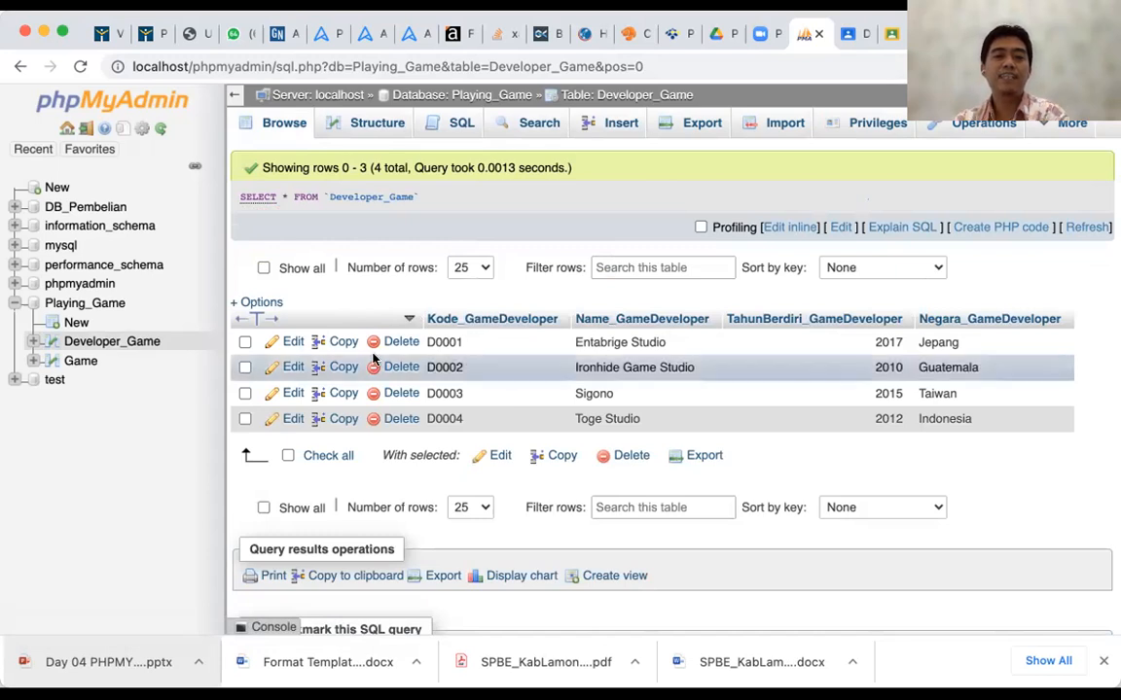
# Delete the D0004 Toge Studio row from the Developer_Game table and confirm the deletion.
pyautogui.click(245, 420)
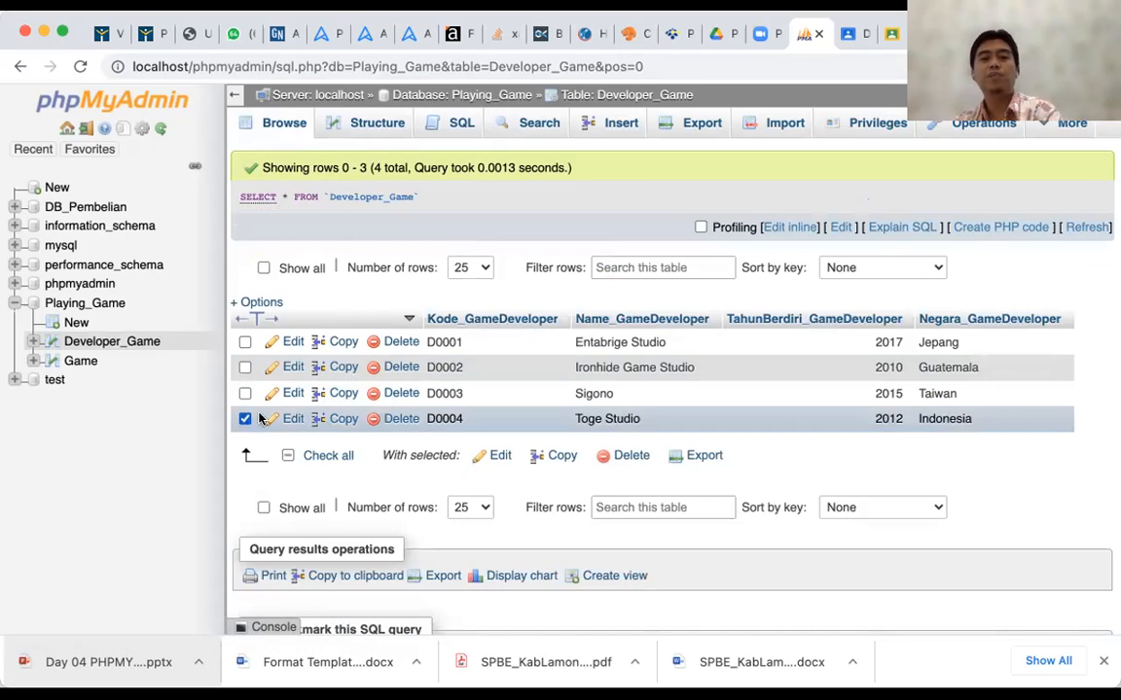
pyautogui.click(627, 456)
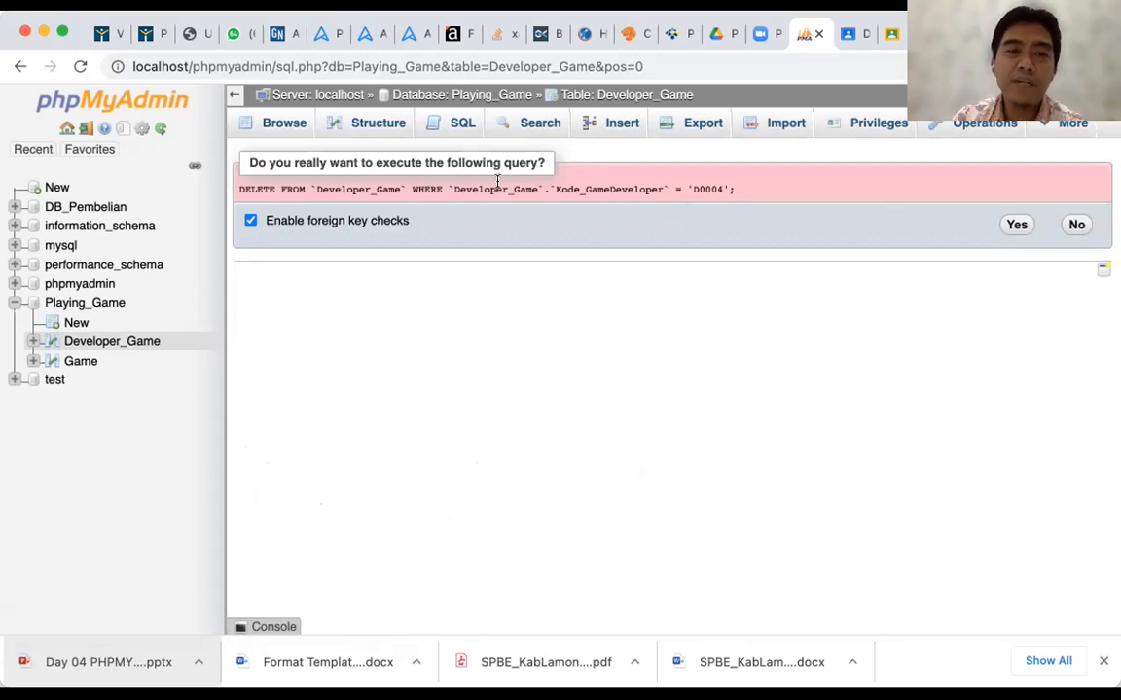
pyautogui.click(1016, 227)
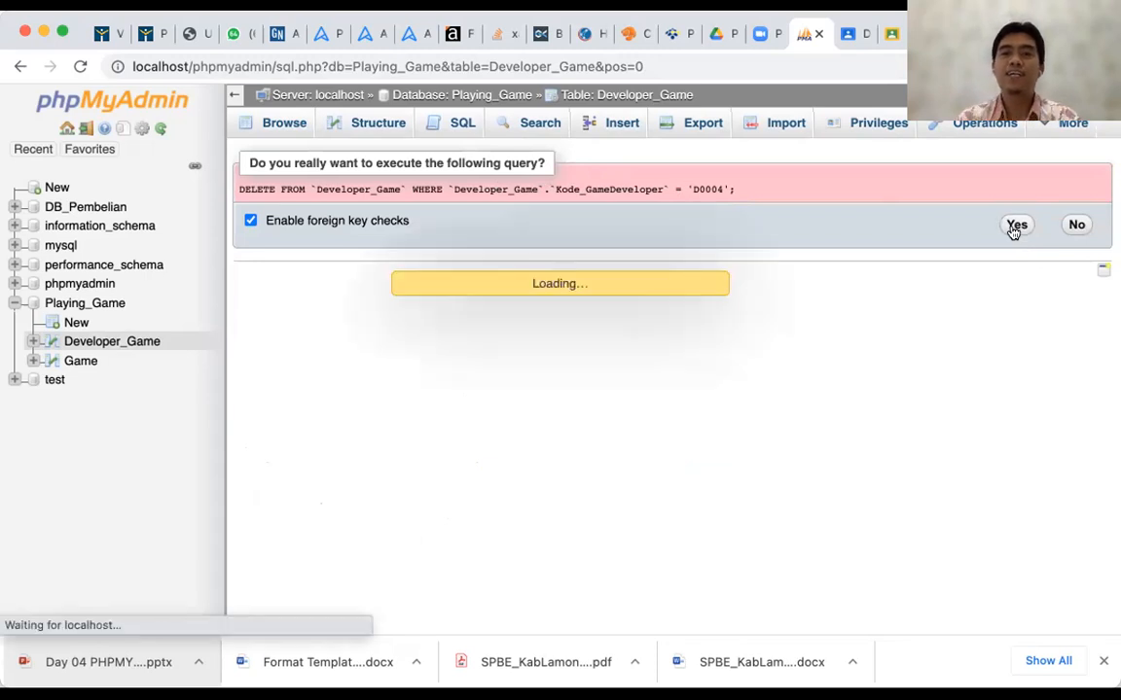